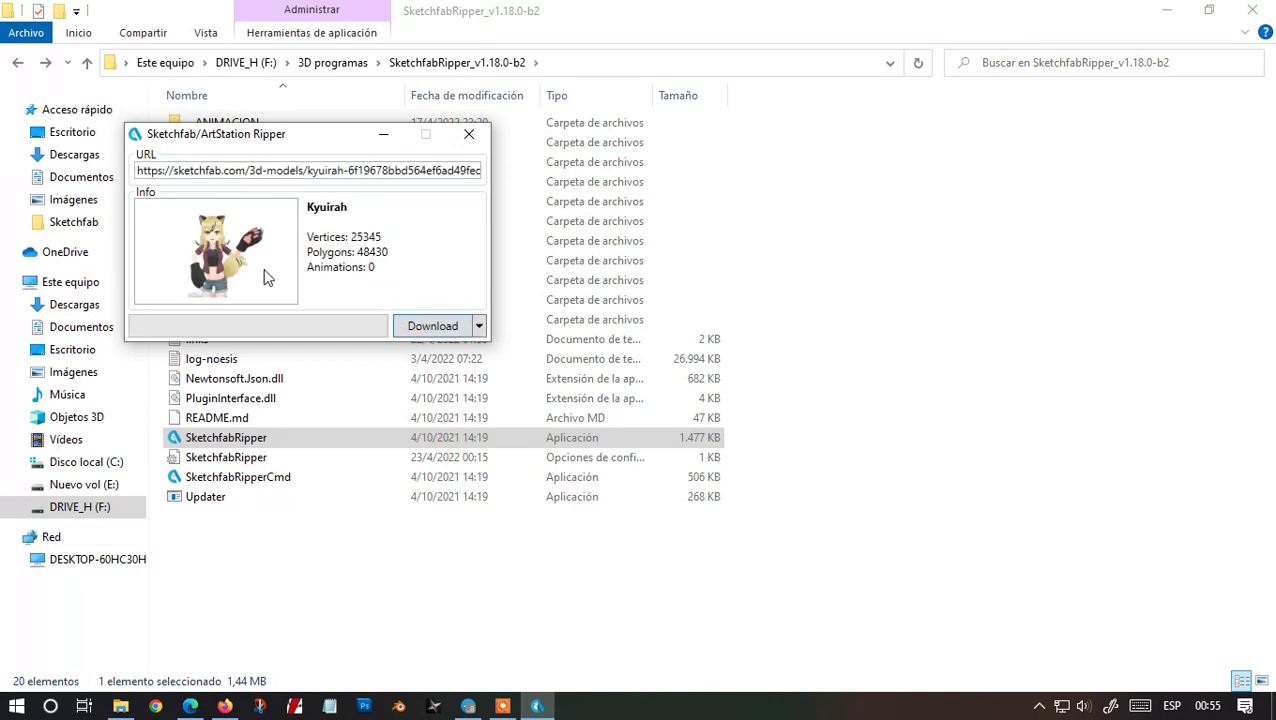
Download the Kyuirah model with the Sketchfab ripper and open its kyuirah folder inside downloads
click(410, 327)
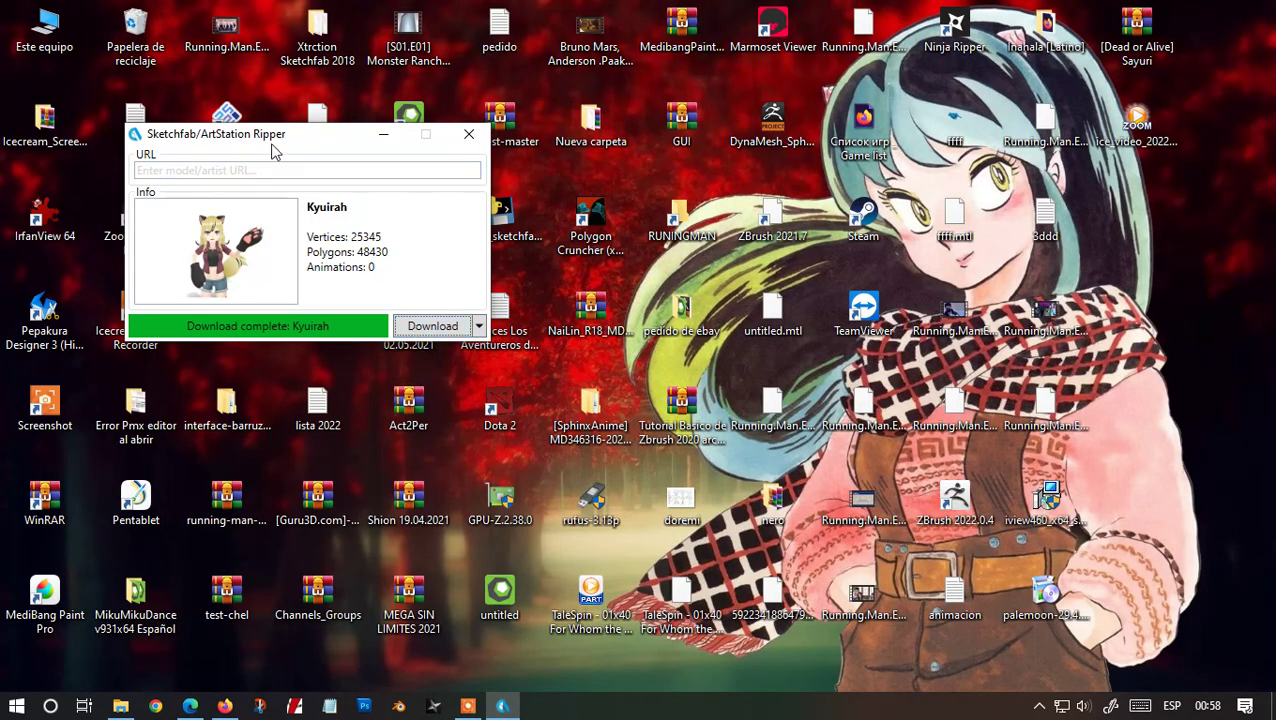
click(122, 692)
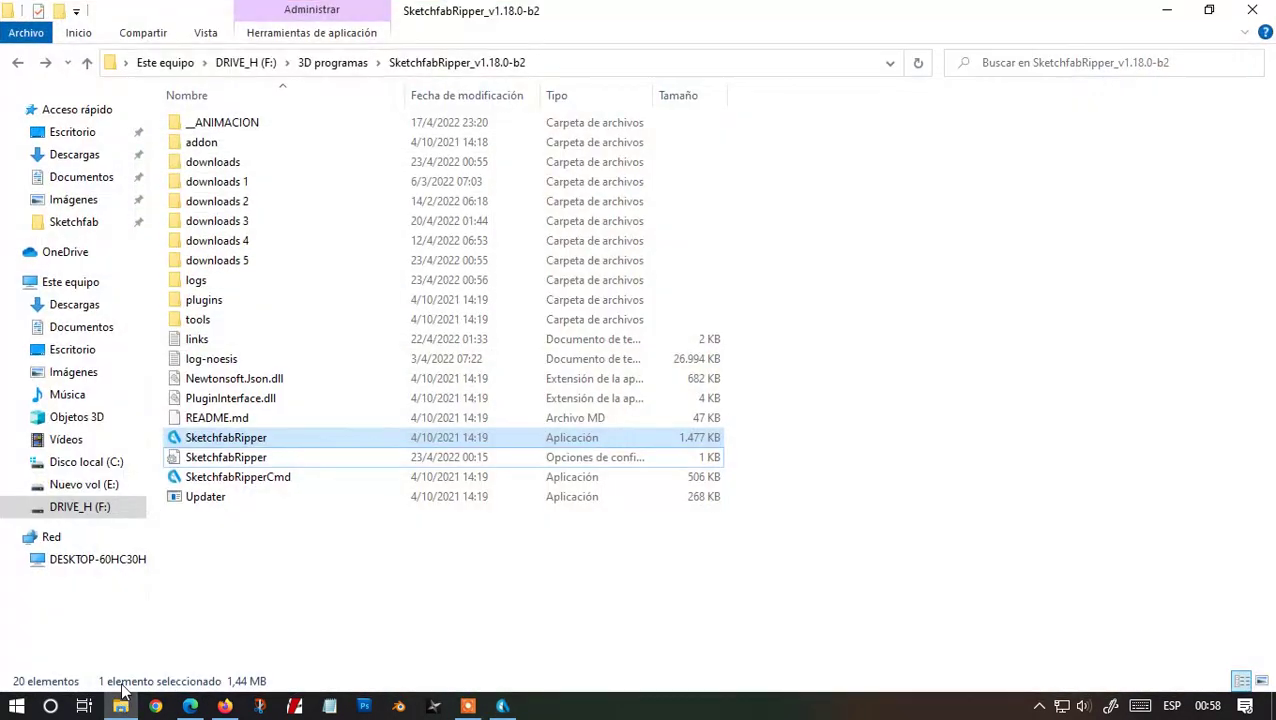
double_click(205, 164)
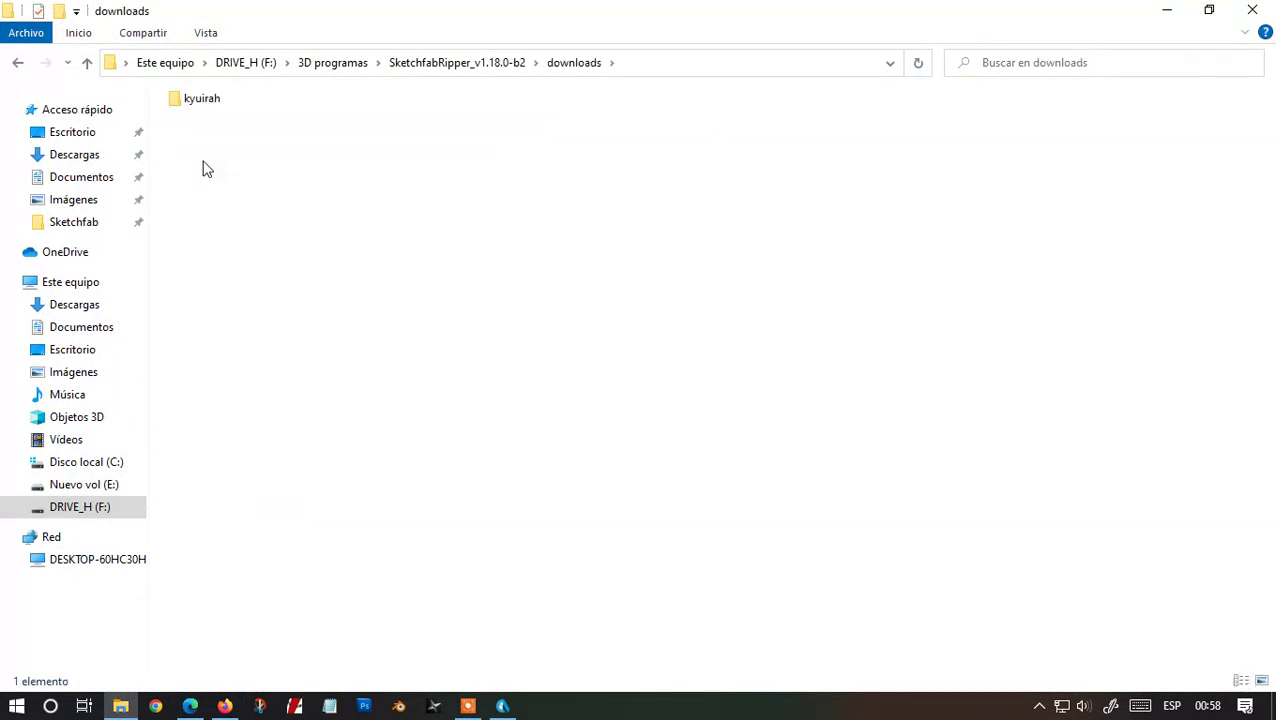
double_click(205, 100)
View the kyuirah.thumb preview image and the contents of the model's textures folder
click(213, 243)
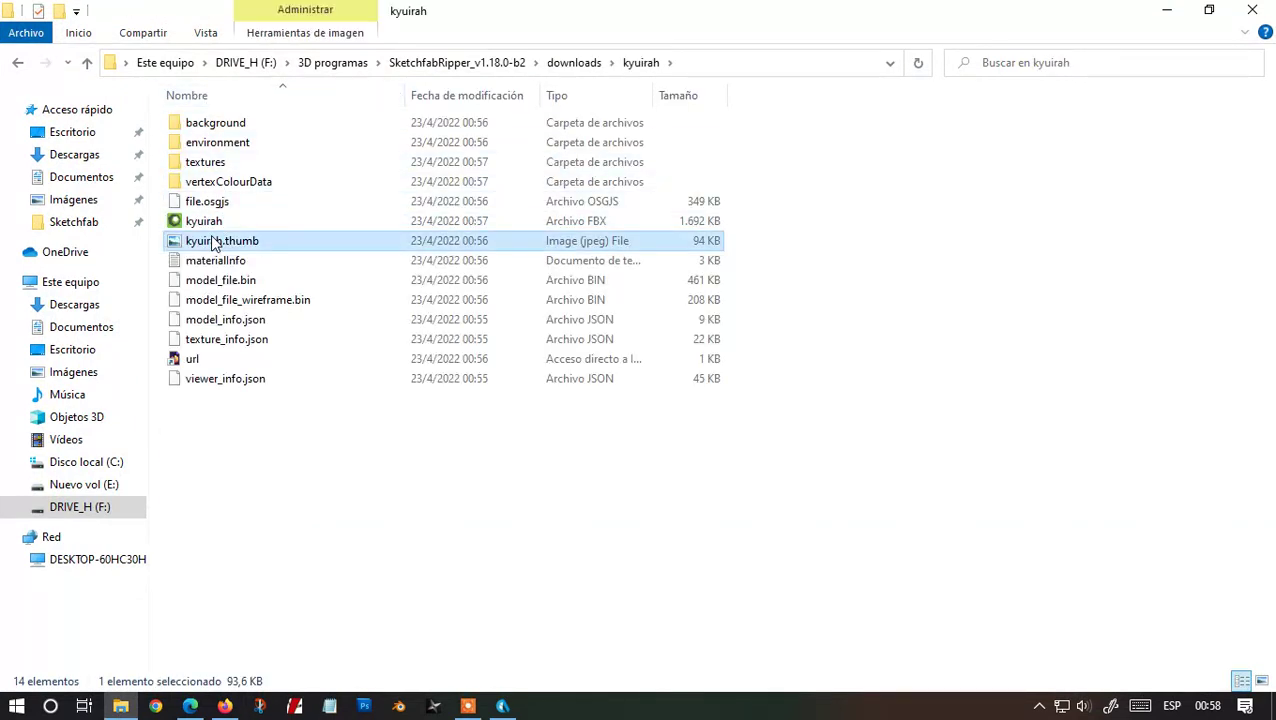
double_click(213, 242)
key(alt+F4)
double_click(215, 163)
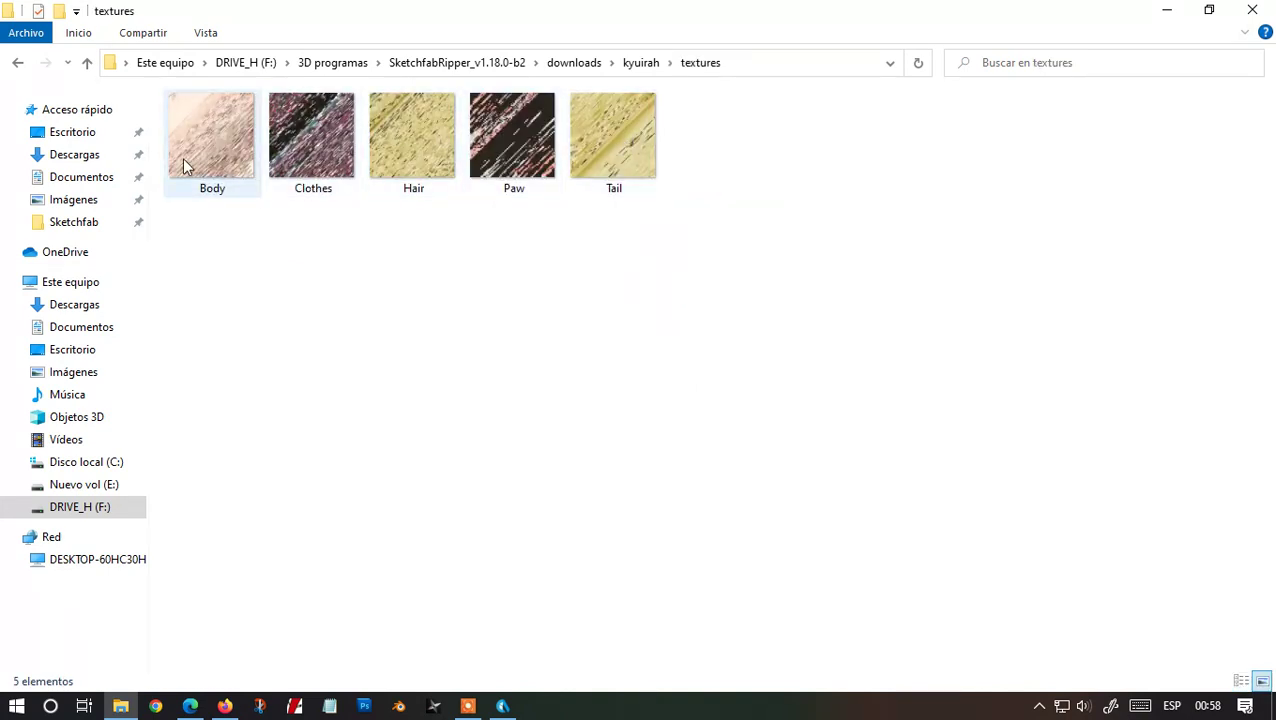
click(18, 64)
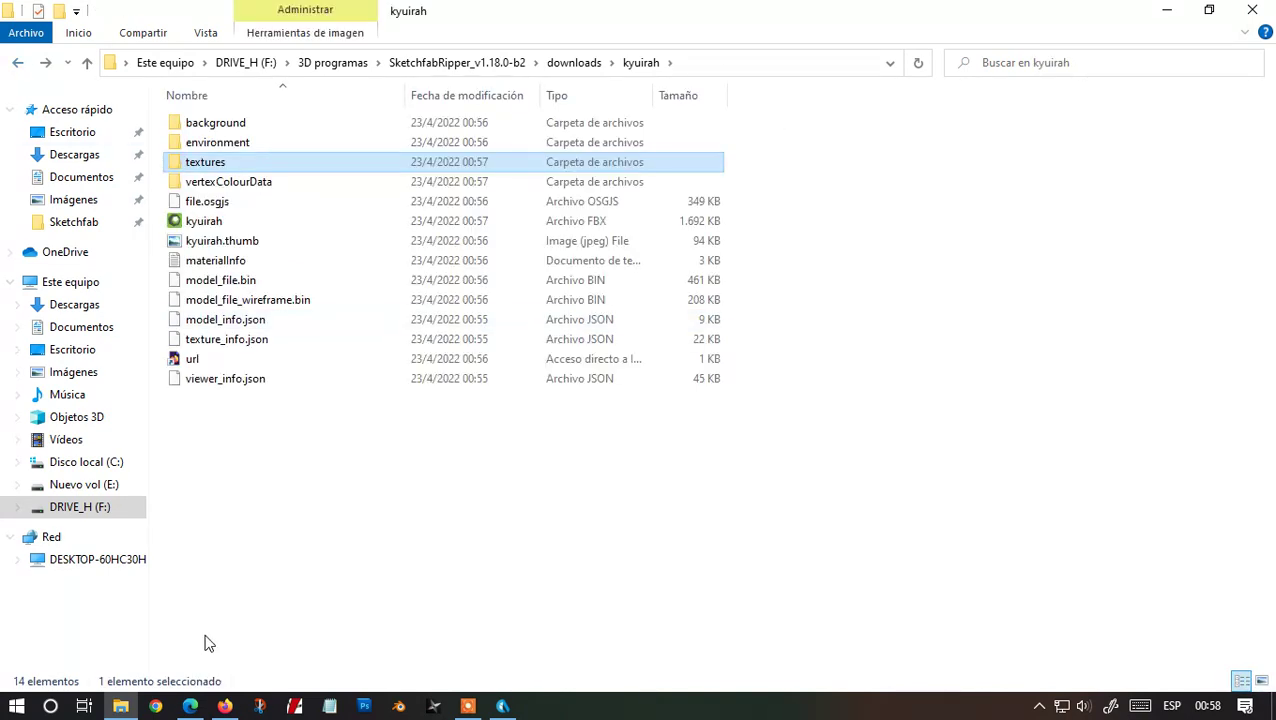
Switch to Firefox and copy the link of the Kyuirah model from the Sketchfab characters listing
click(225, 706)
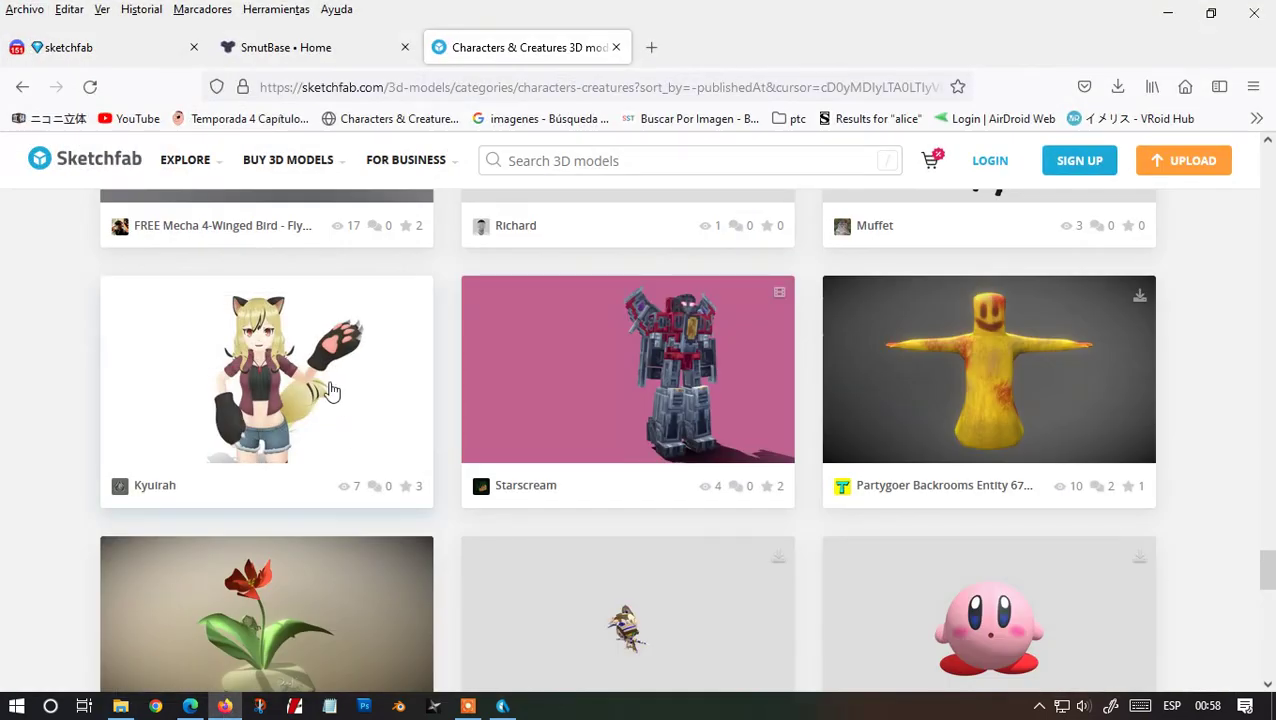
right_click(283, 341)
click(317, 503)
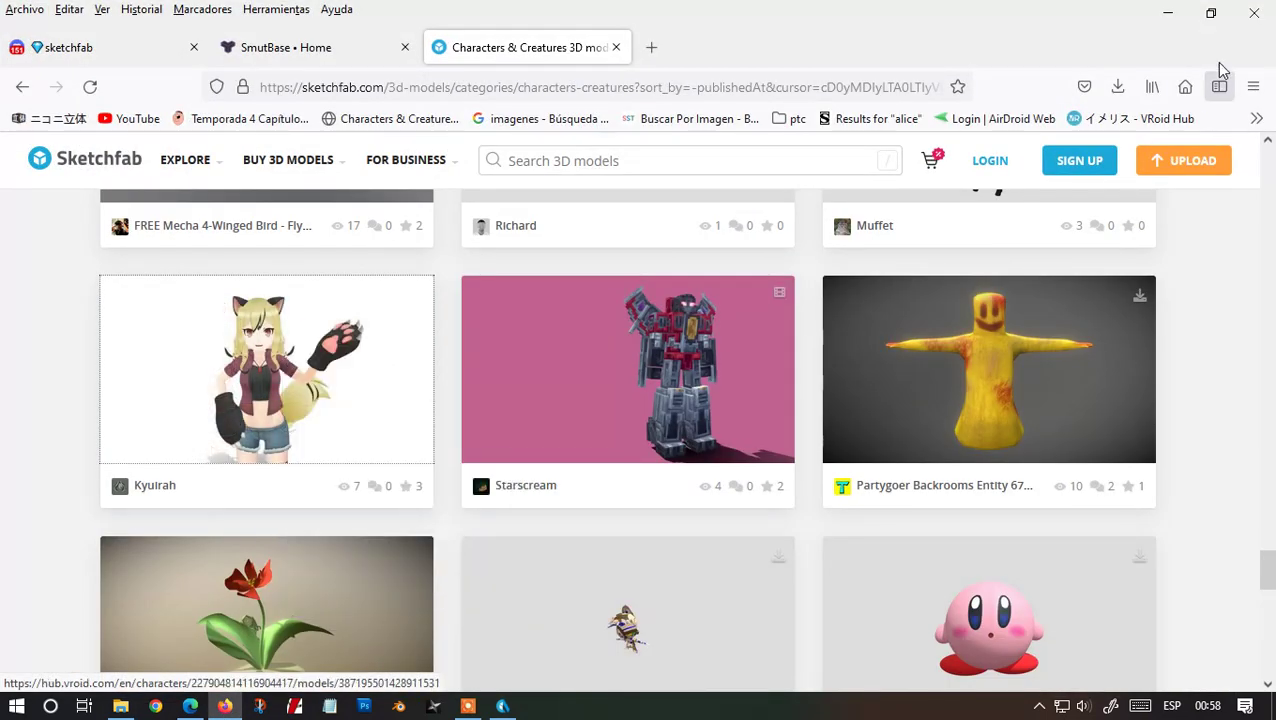
click(1166, 12)
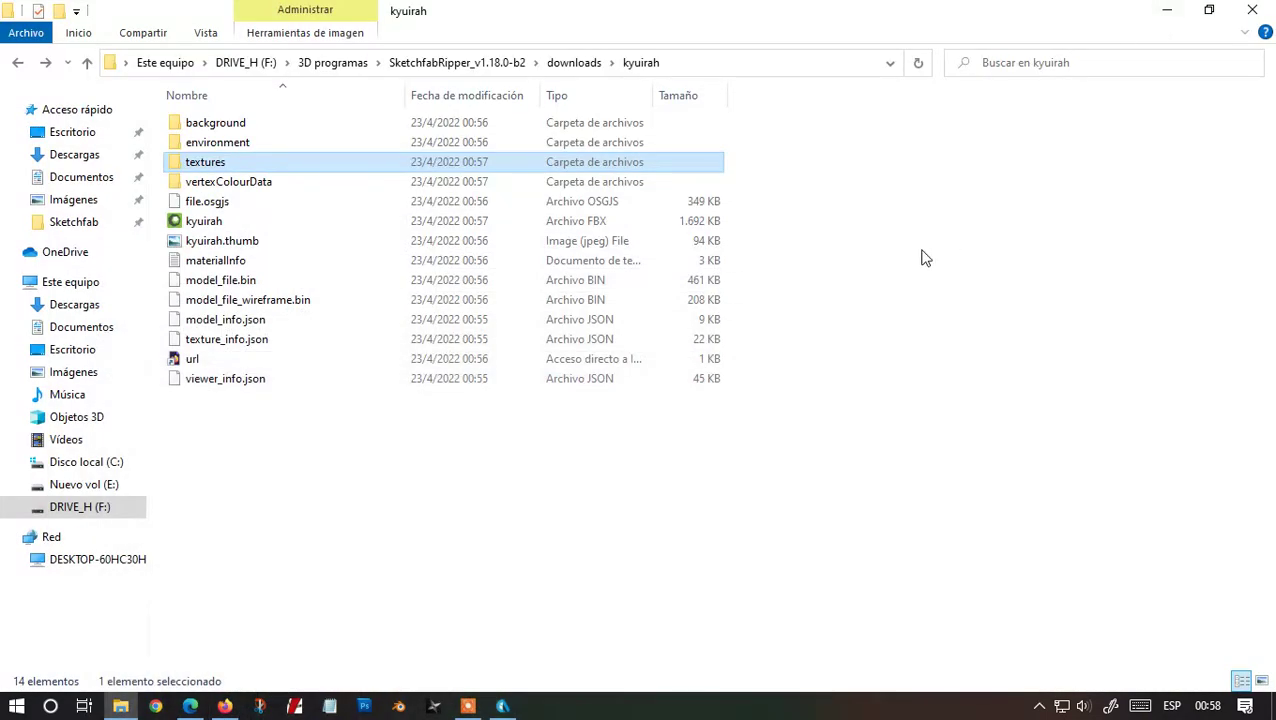
Launch Pale Moon through Ninja Ripper with Intruder inject and load the copied Kyuirah link in it
click(432, 708)
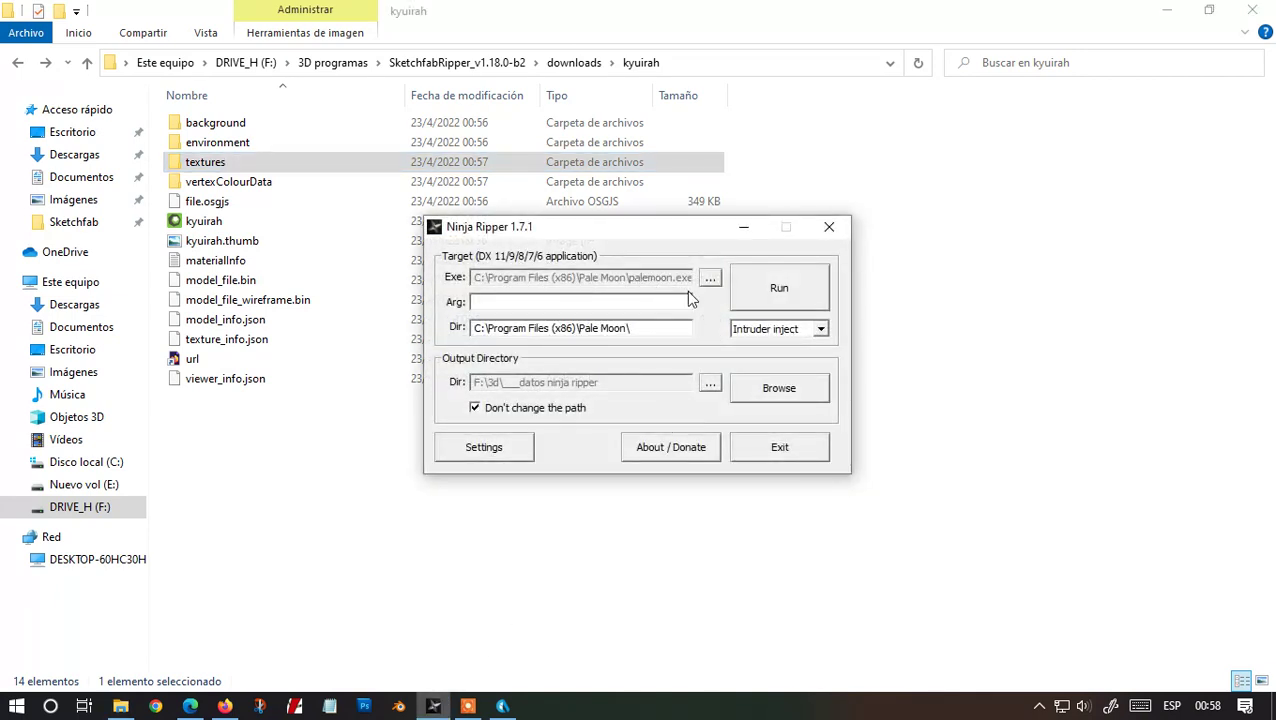
click(778, 296)
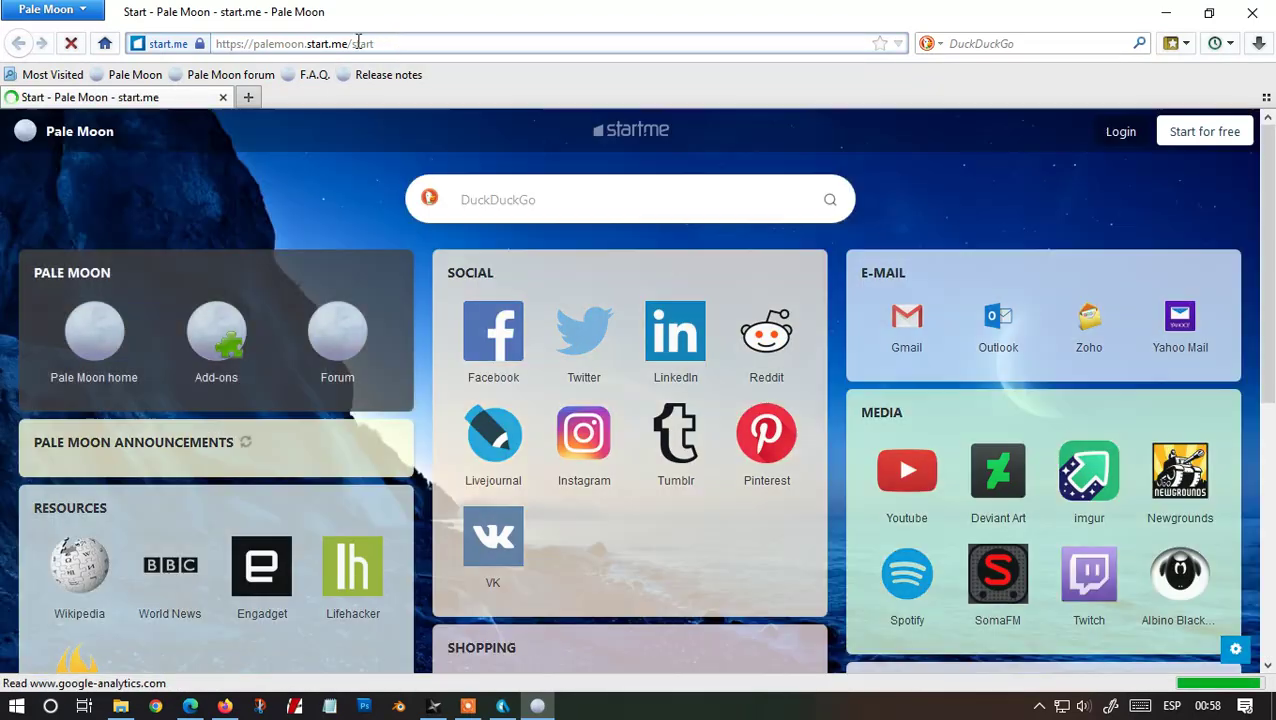
drag(374, 43, 214, 43)
right_click(230, 44)
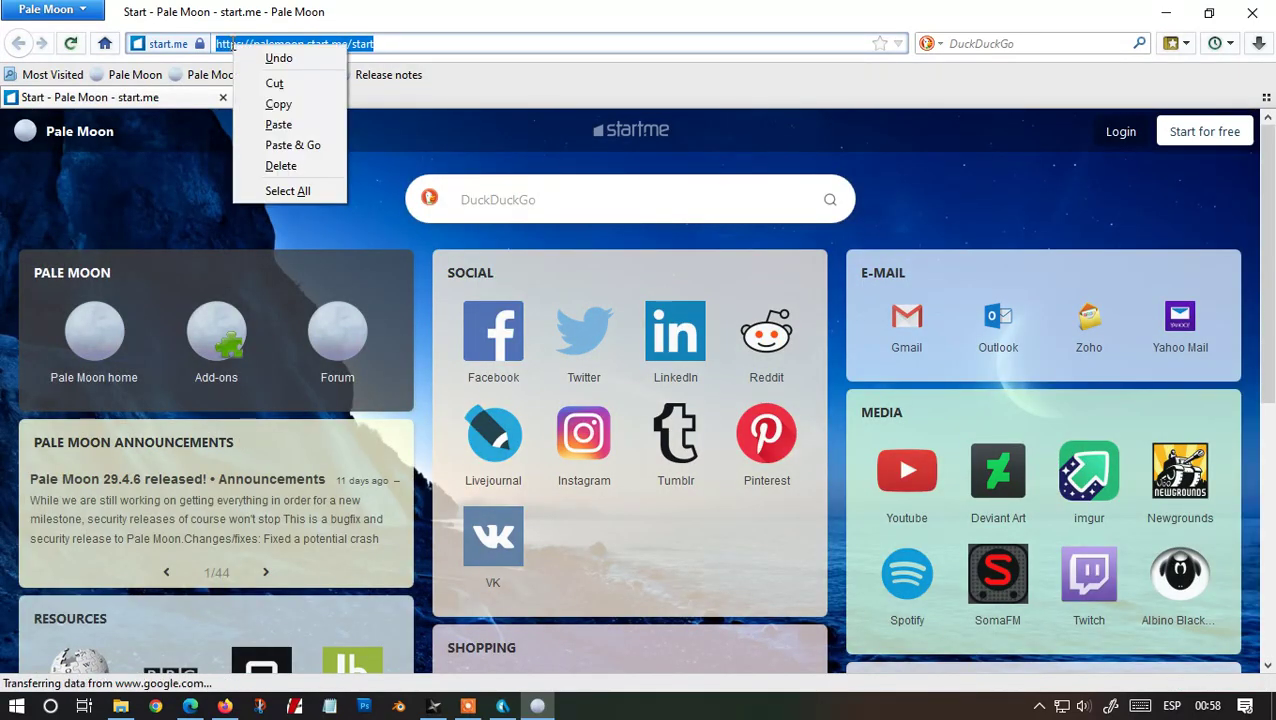
click(272, 122)
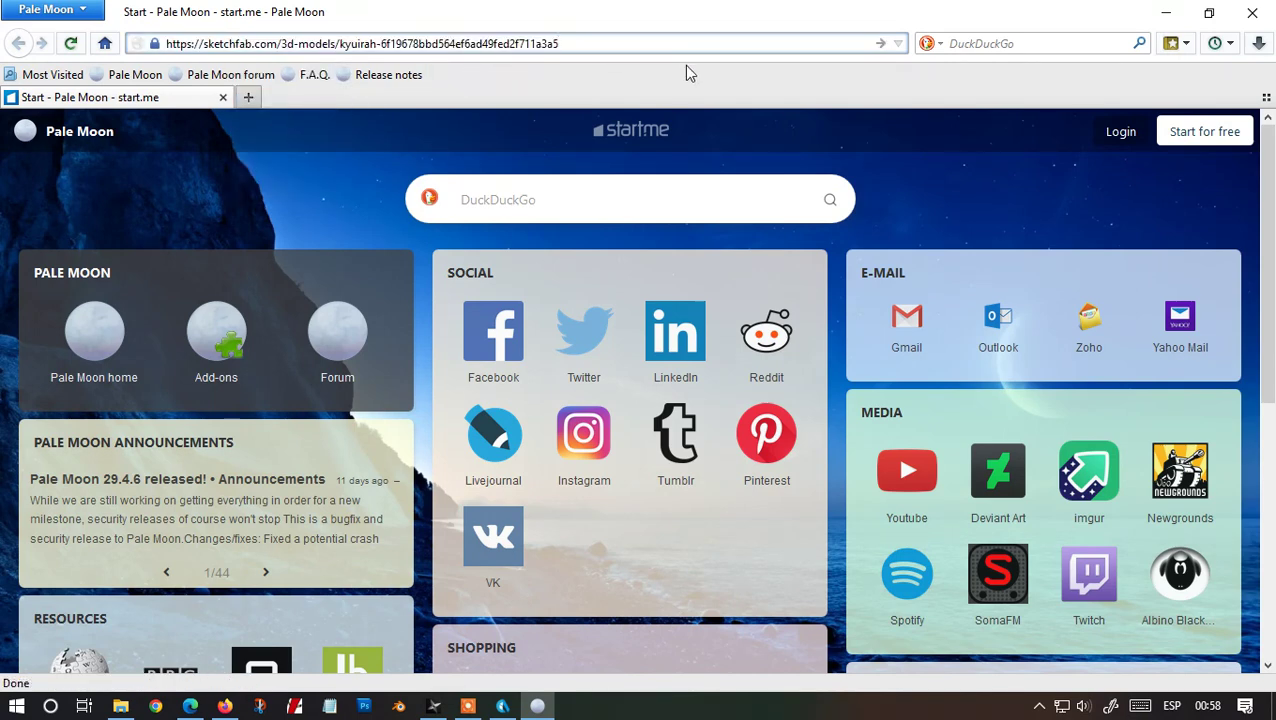
key(Return)
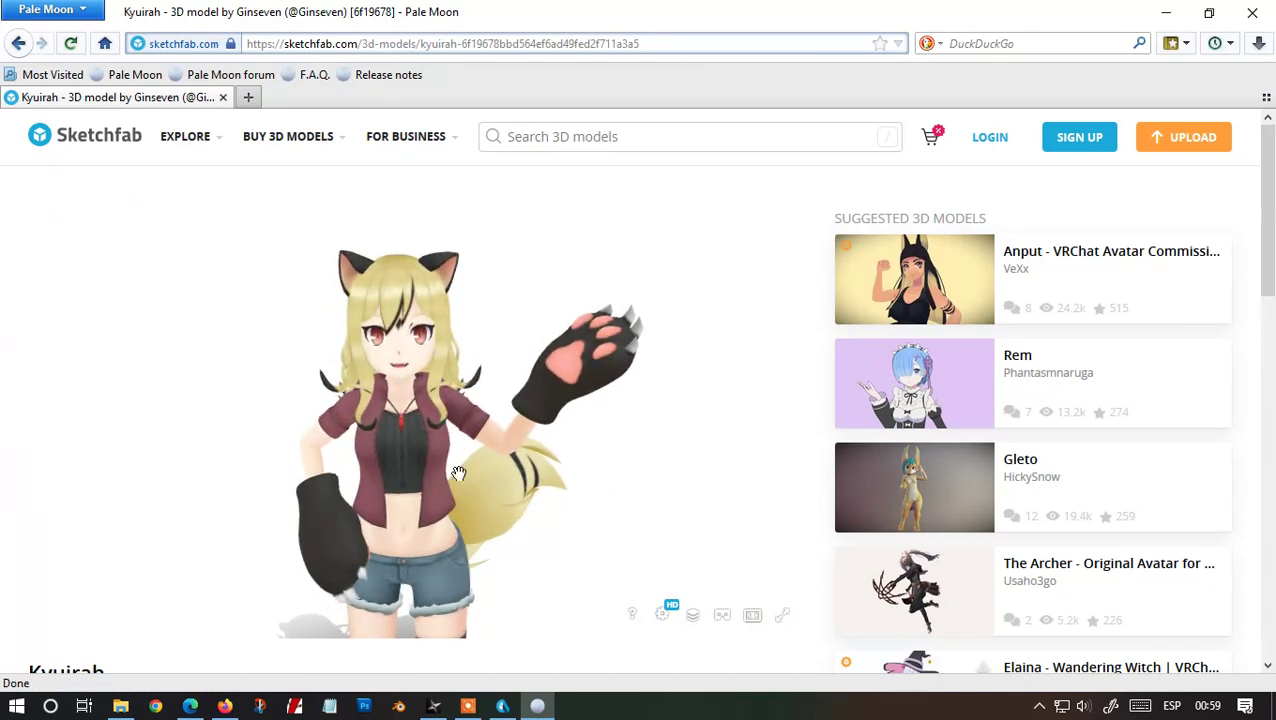
Frame the whole Kyuirah model in the viewer and check the rip keys in Ninja Ripper's settings
drag(455, 472, 436, 460)
scroll(430, 440, down, 5)
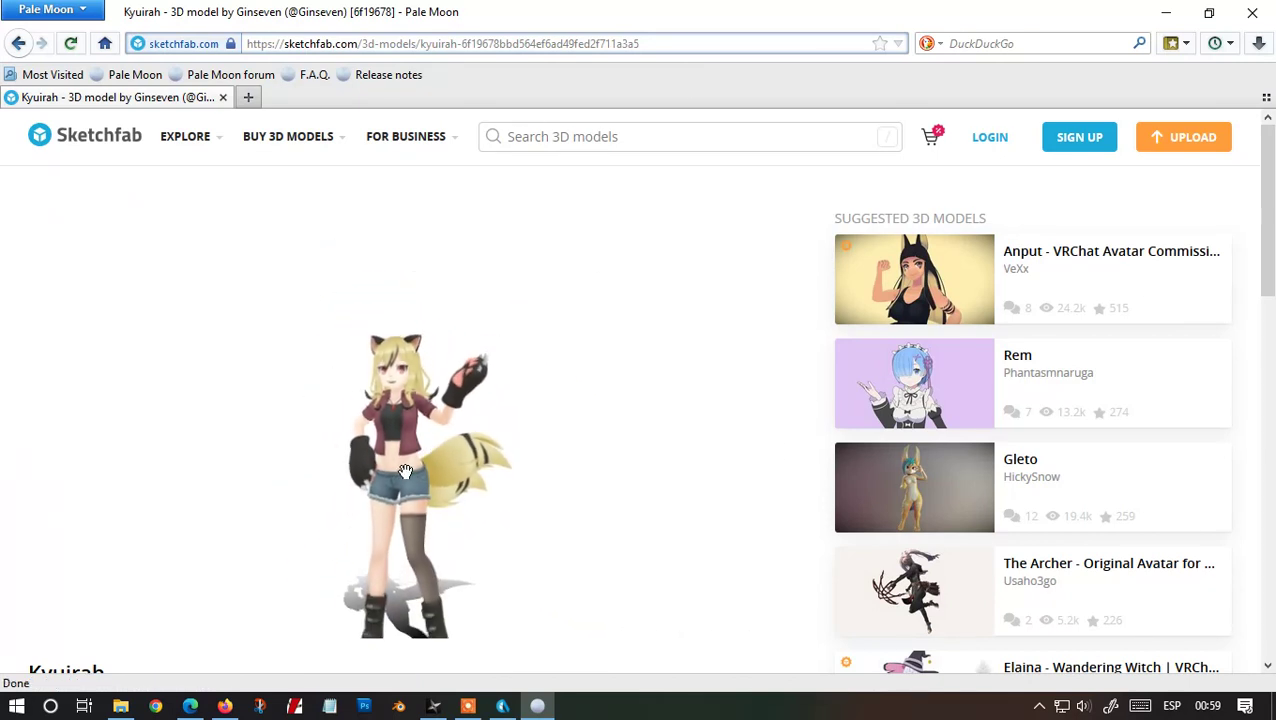
click(441, 709)
click(487, 446)
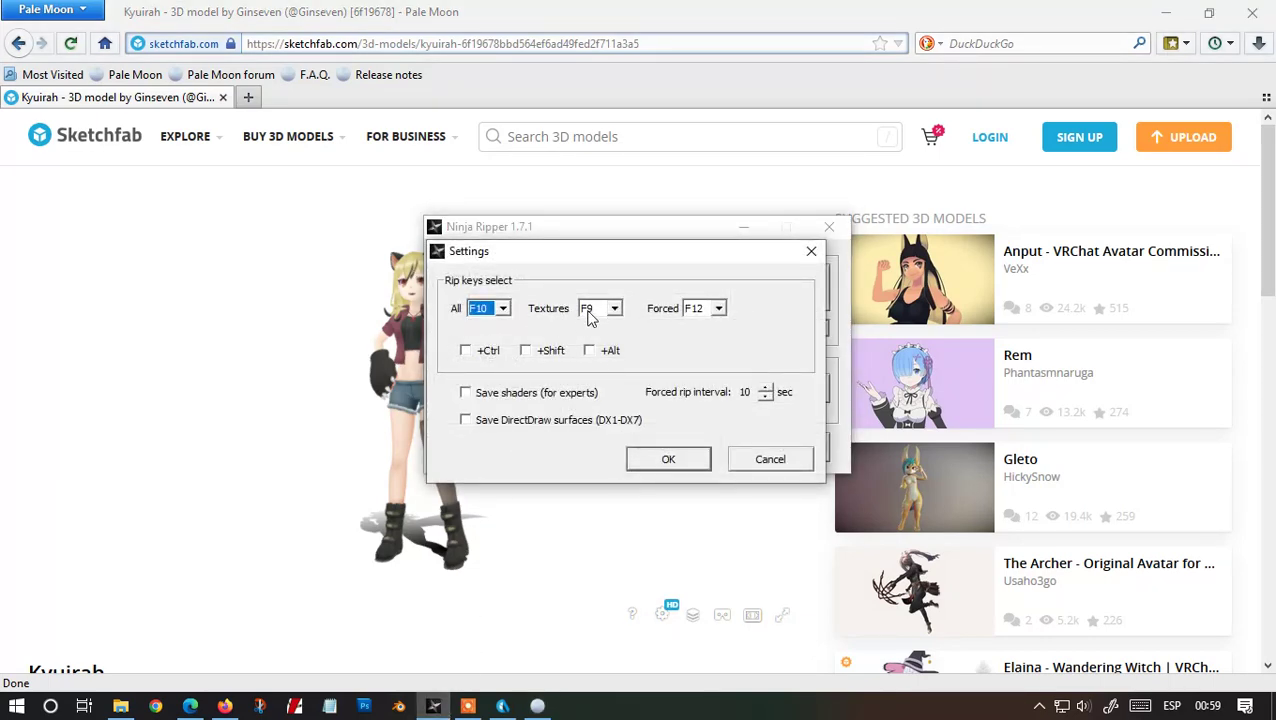
click(698, 462)
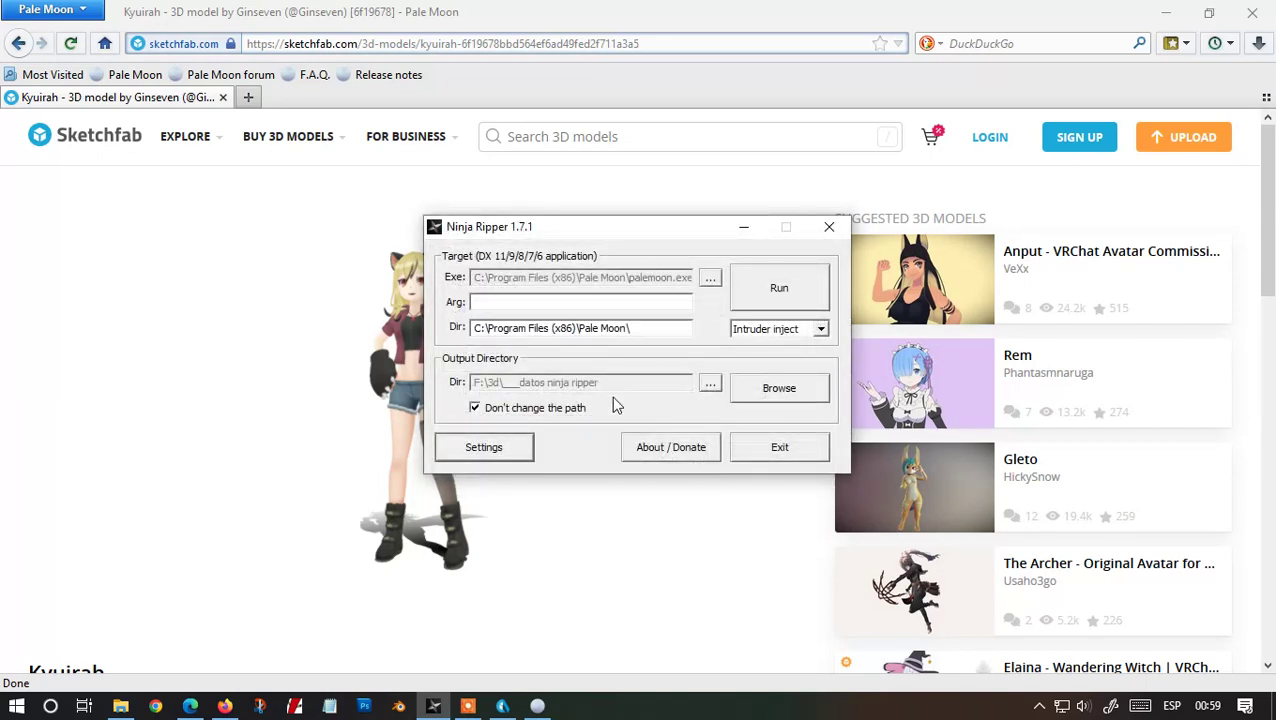
Browse Ninja Ripper's output directory down to the palemoon.exe session folder inside _NinjaRipper
click(771, 392)
double_click(228, 133)
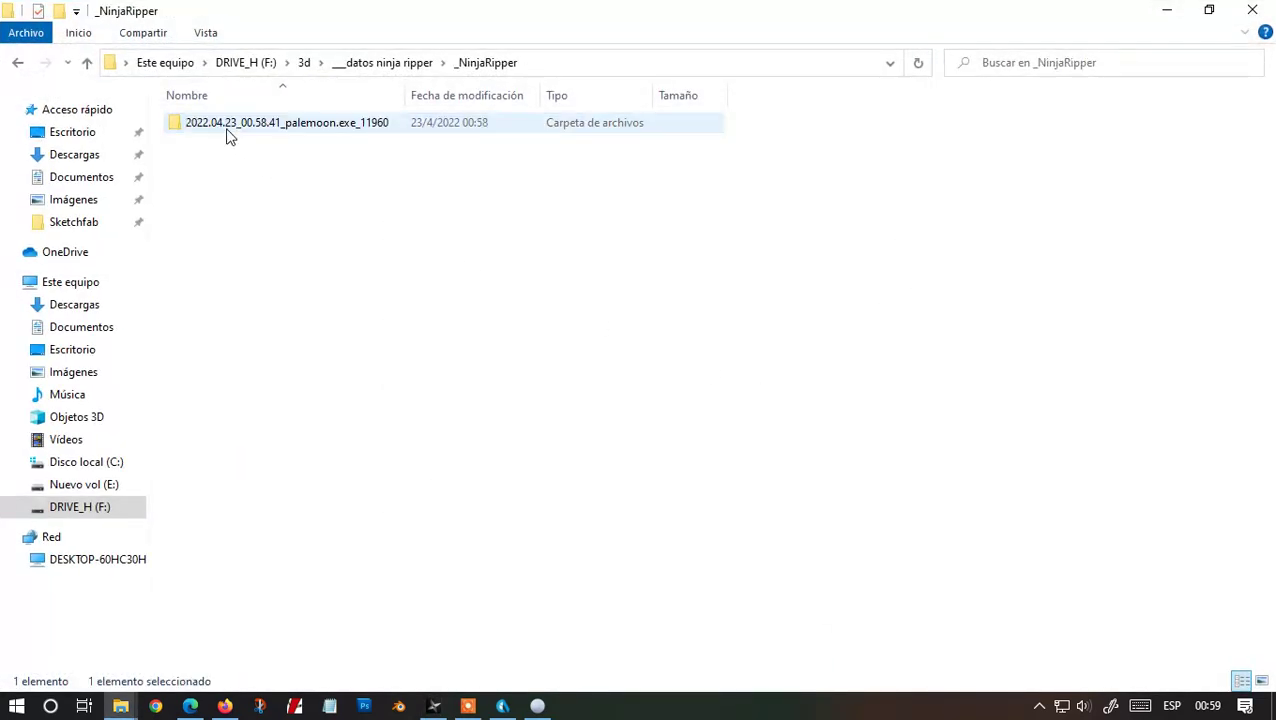
double_click(228, 133)
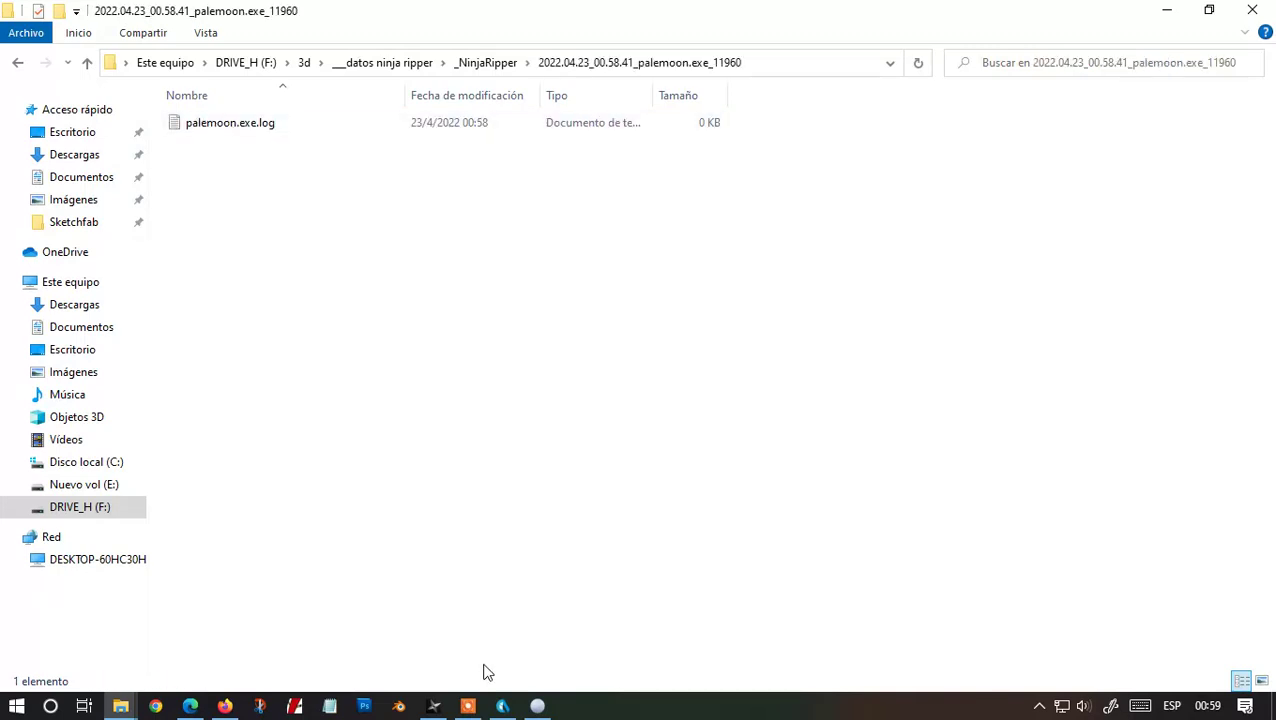
click(1147, 14)
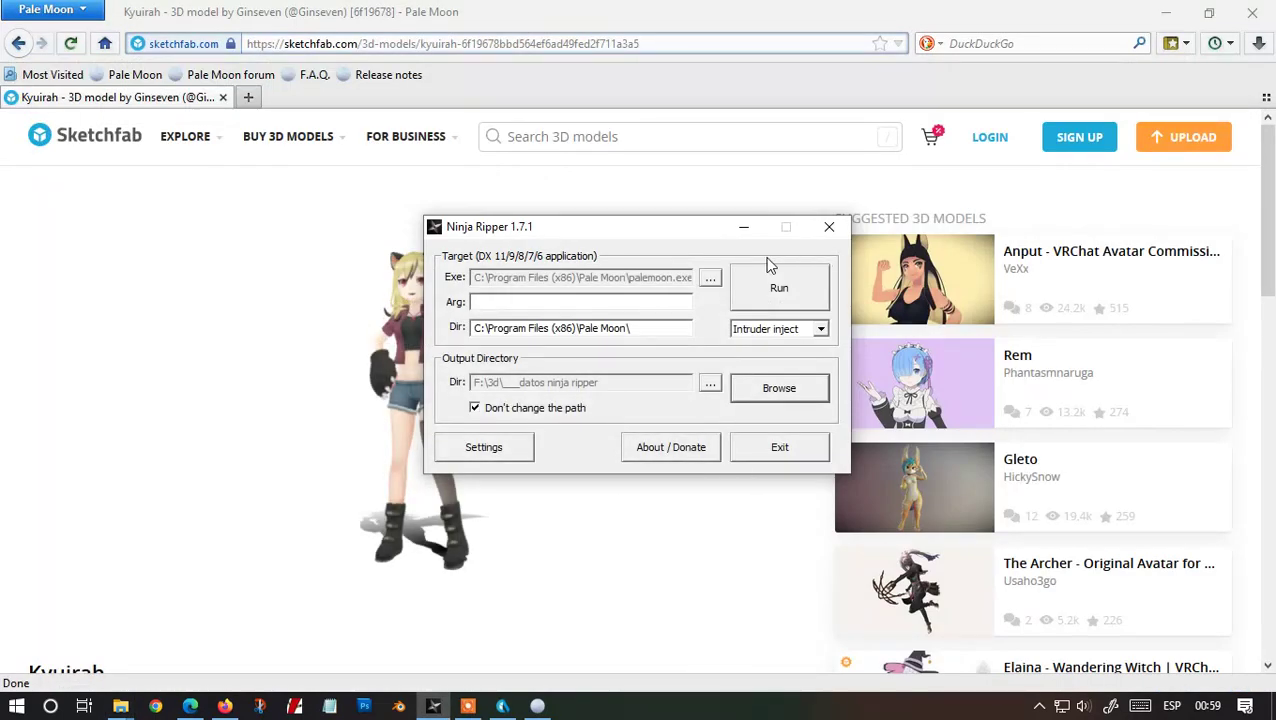
click(745, 224)
Rip the textures of the Kyuirah model while rotating it to show all its sides in the Sketchfab viewer
mouse_move(396, 382)
mouse_down()
mouse_move(504, 388)
mouse_move(390, 392)
mouse_up()
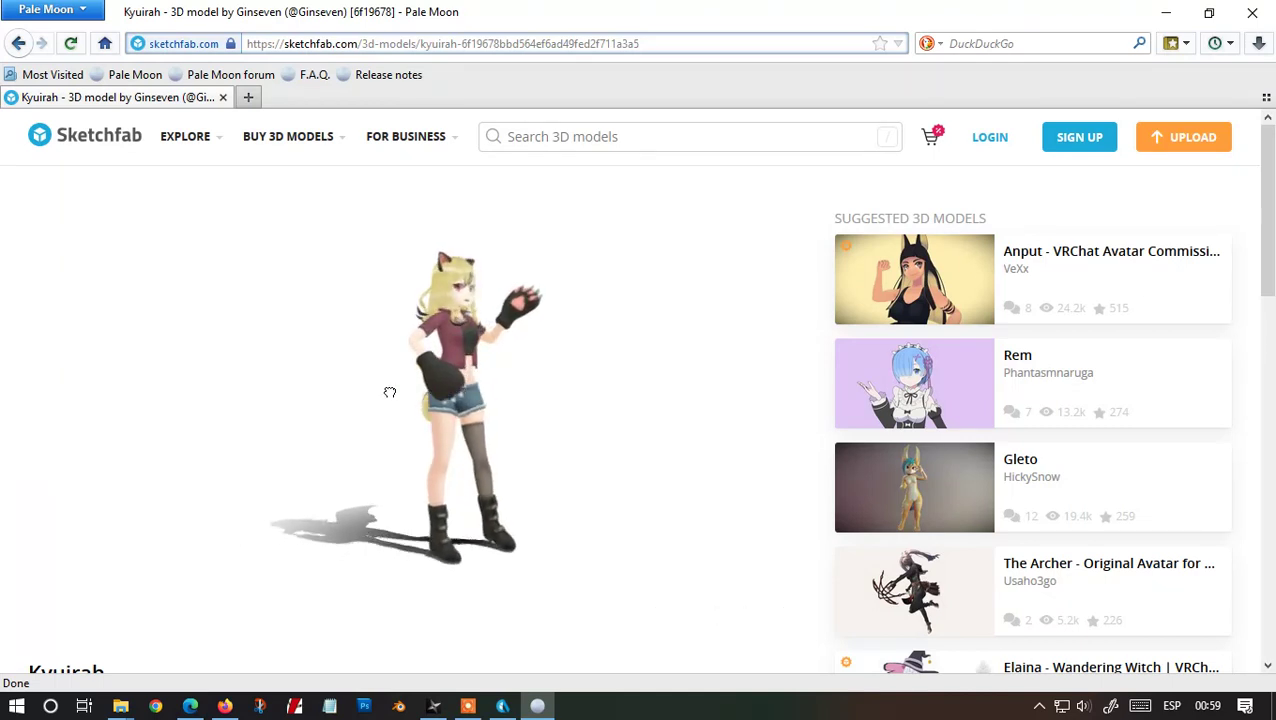
mouse_move(525, 362)
mouse_down()
mouse_move(413, 364)
mouse_move(510, 370)
mouse_move(442, 377)
mouse_up()
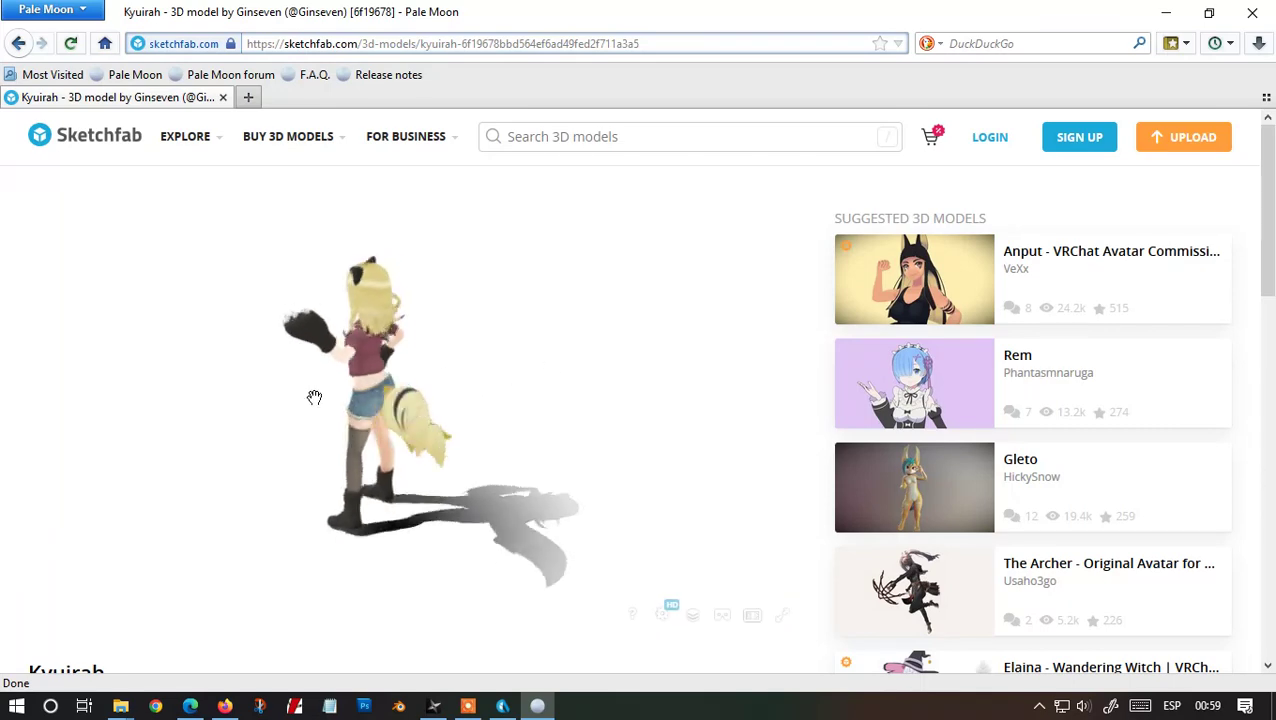
mouse_move(120, 706)
click(273, 612)
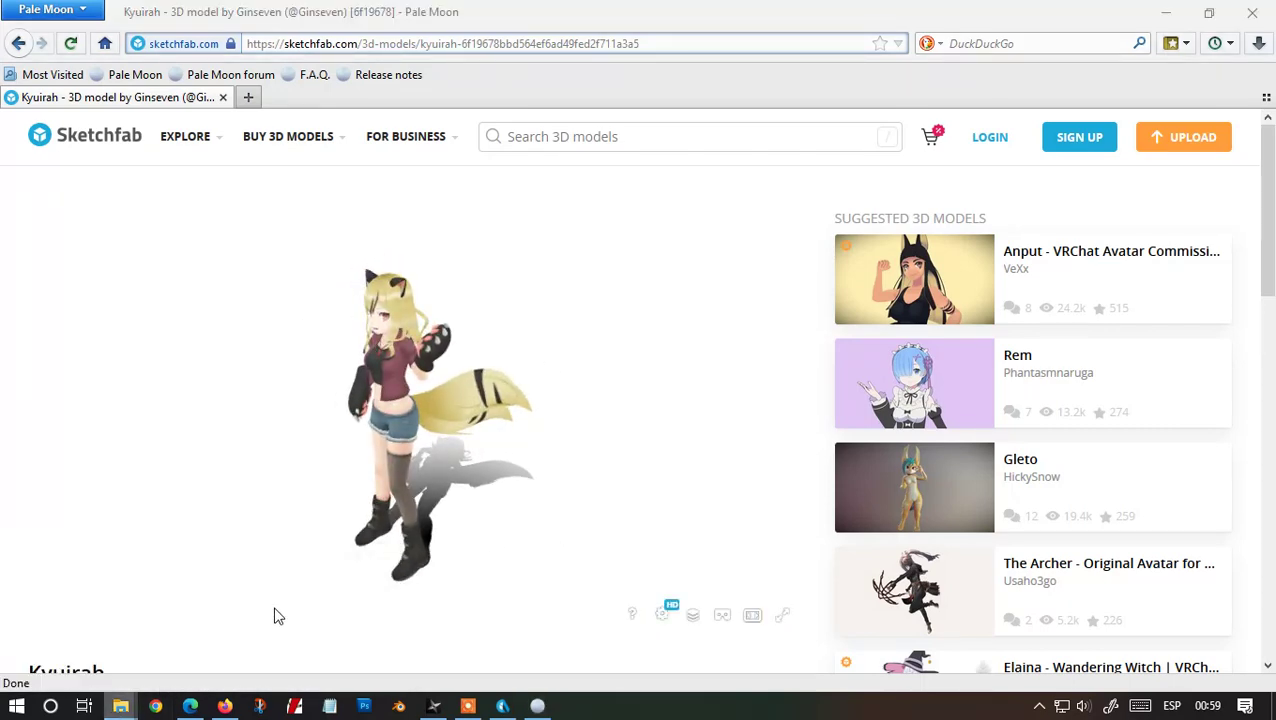
click(537, 707)
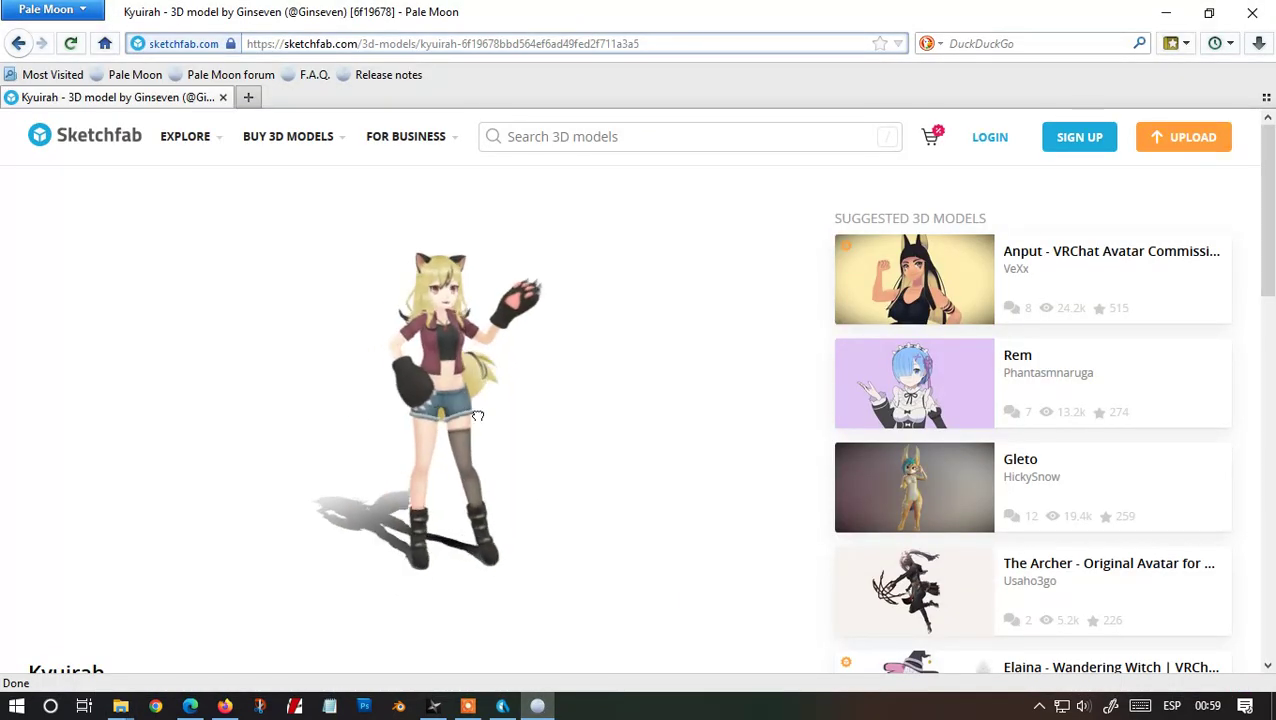
drag(365, 398, 438, 402)
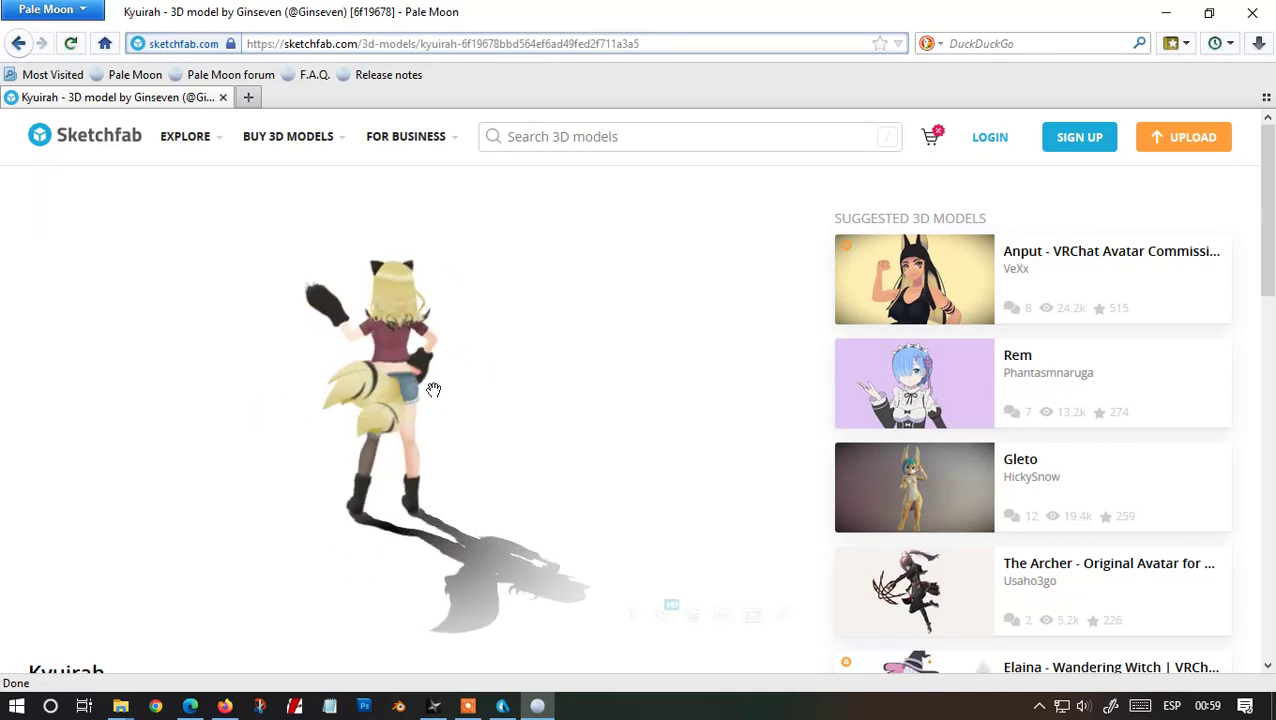
mouse_move(346, 385)
mouse_down()
mouse_move(391, 391)
mouse_move(665, 607)
mouse_move(66, 663)
mouse_move(140, 708)
mouse_up()
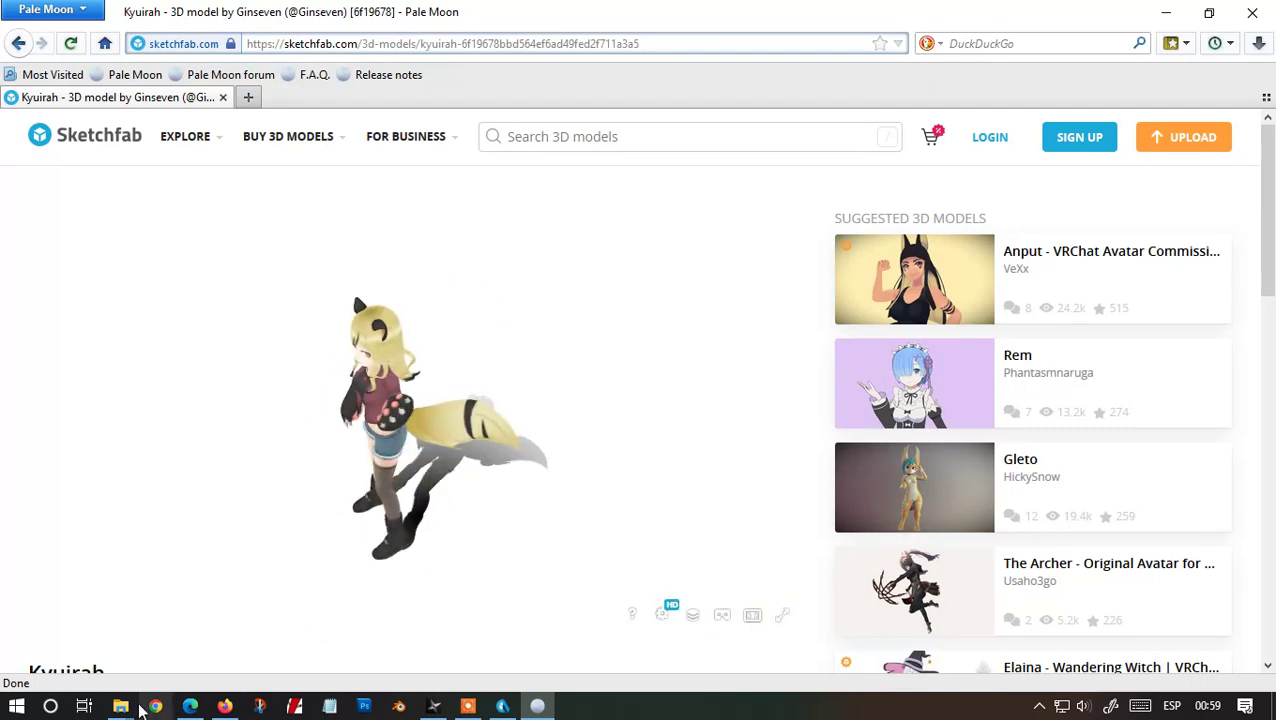
Open the ripped Textures folder in the palemoon.exe session folder and show its files as a list
mouse_move(122, 706)
click(242, 635)
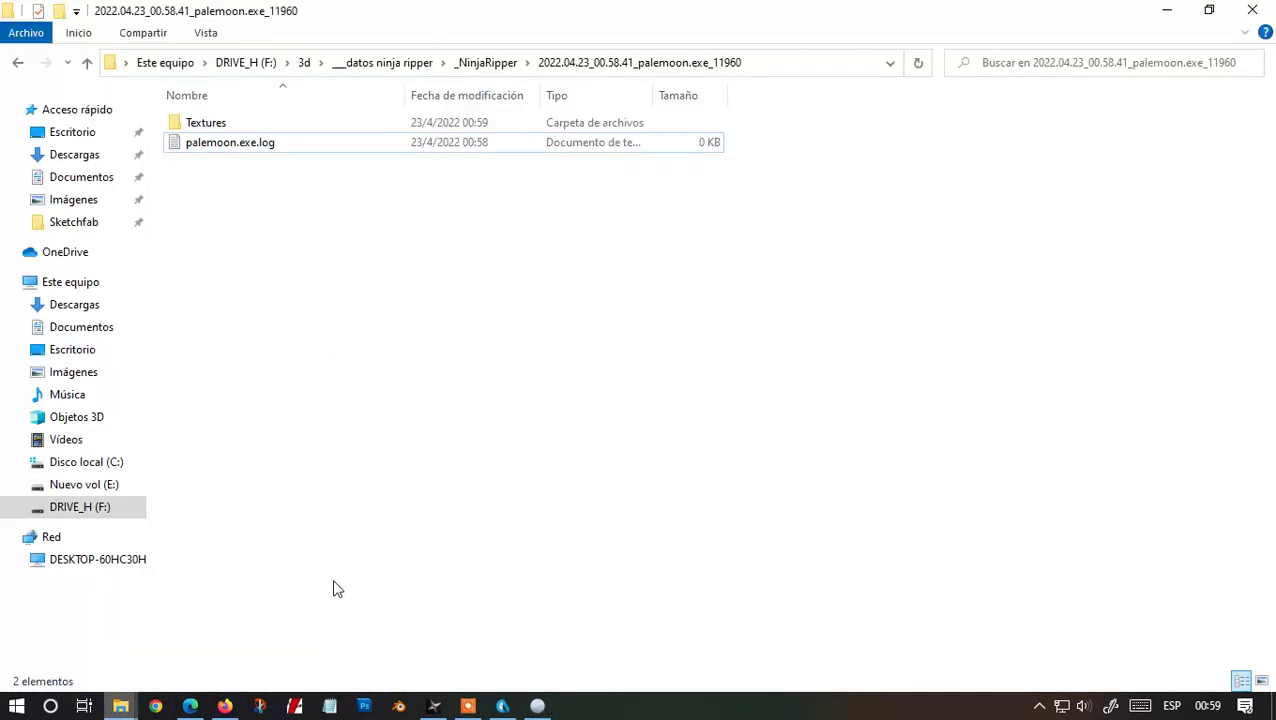
double_click(224, 128)
click(206, 33)
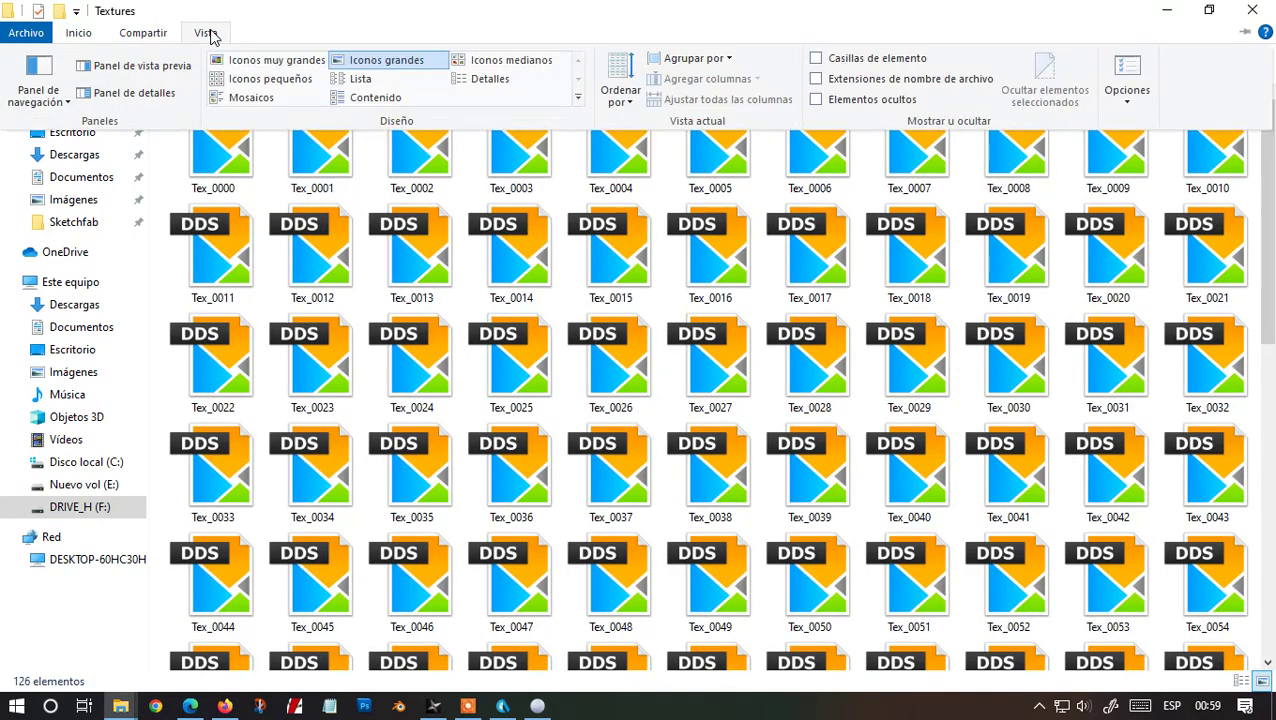
click(360, 78)
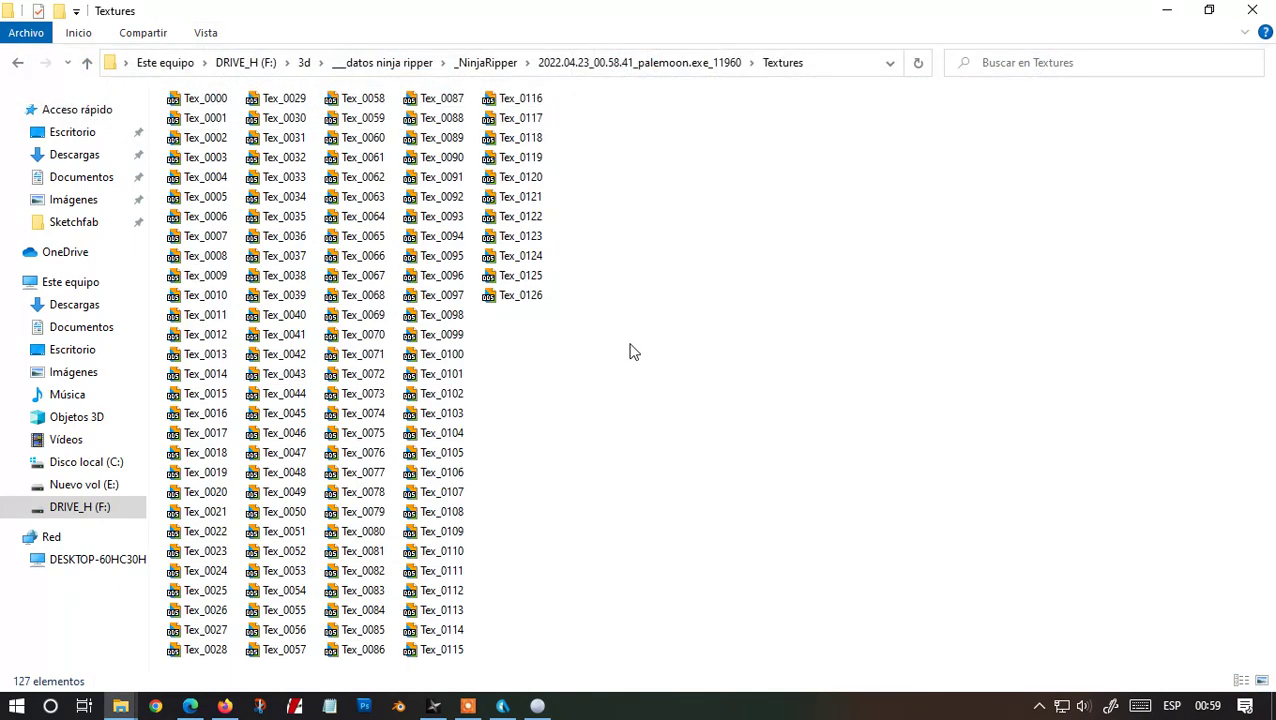
Close Pale Moon and Ninja Ripper
click(537, 704)
click(1245, 14)
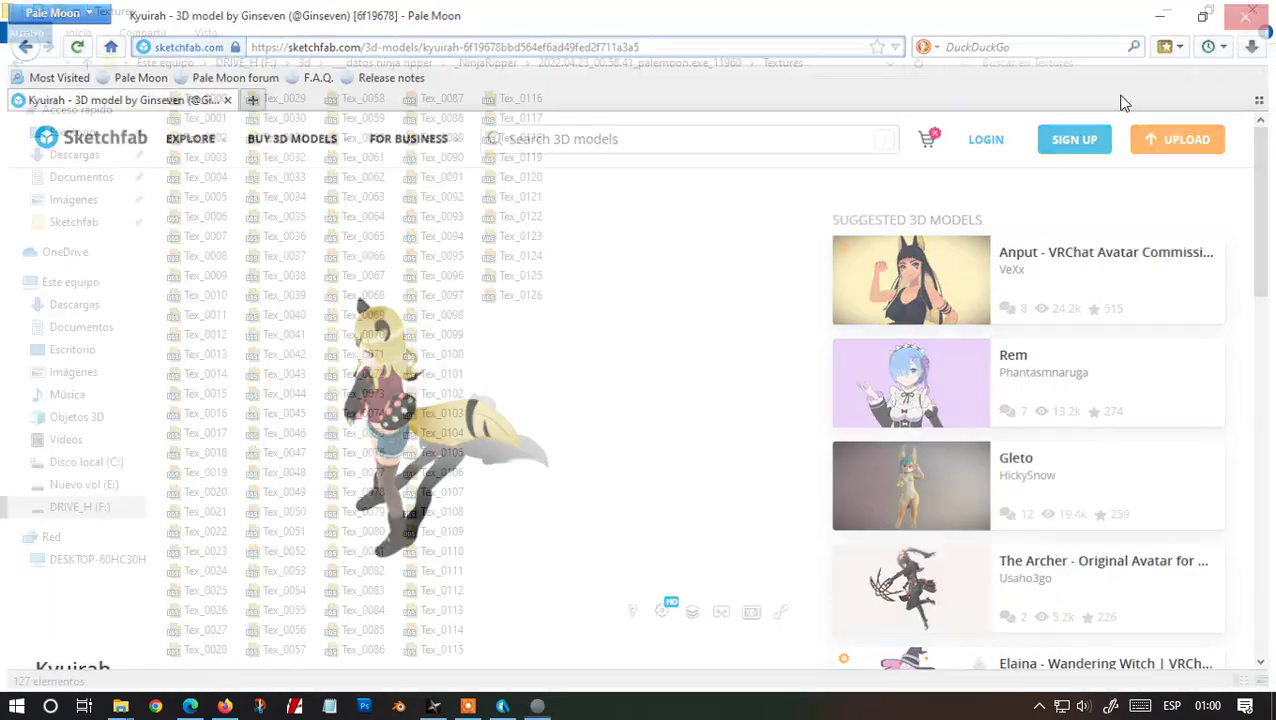
click(831, 232)
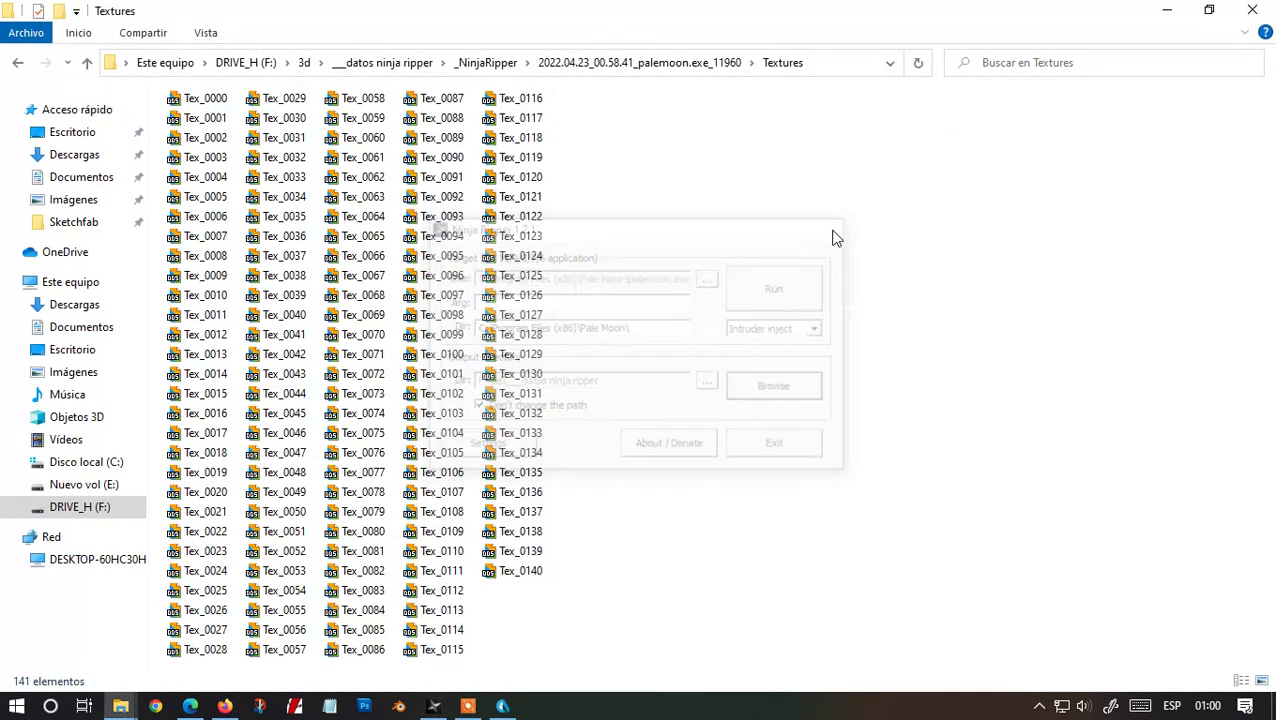
Browse the ripped textures in Honeyview and delete the unneeded Tex_0000.dds and Tex_0002.dds
click(212, 100)
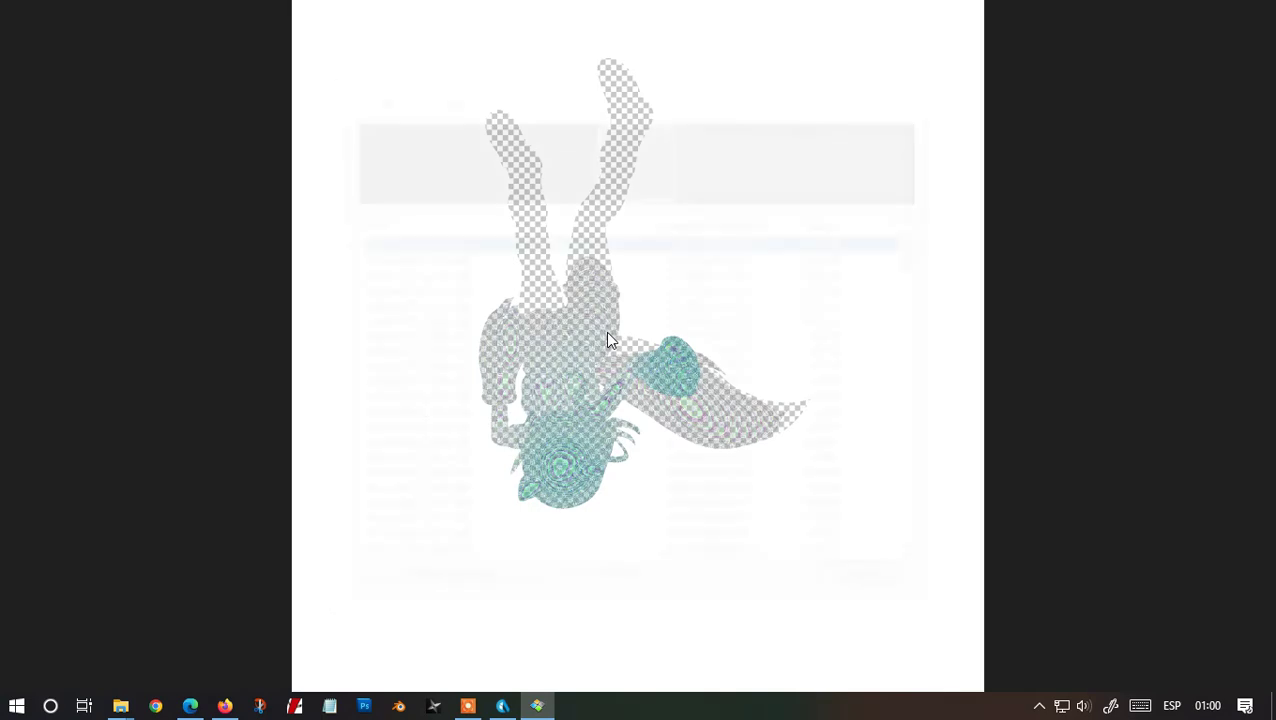
key(Down)
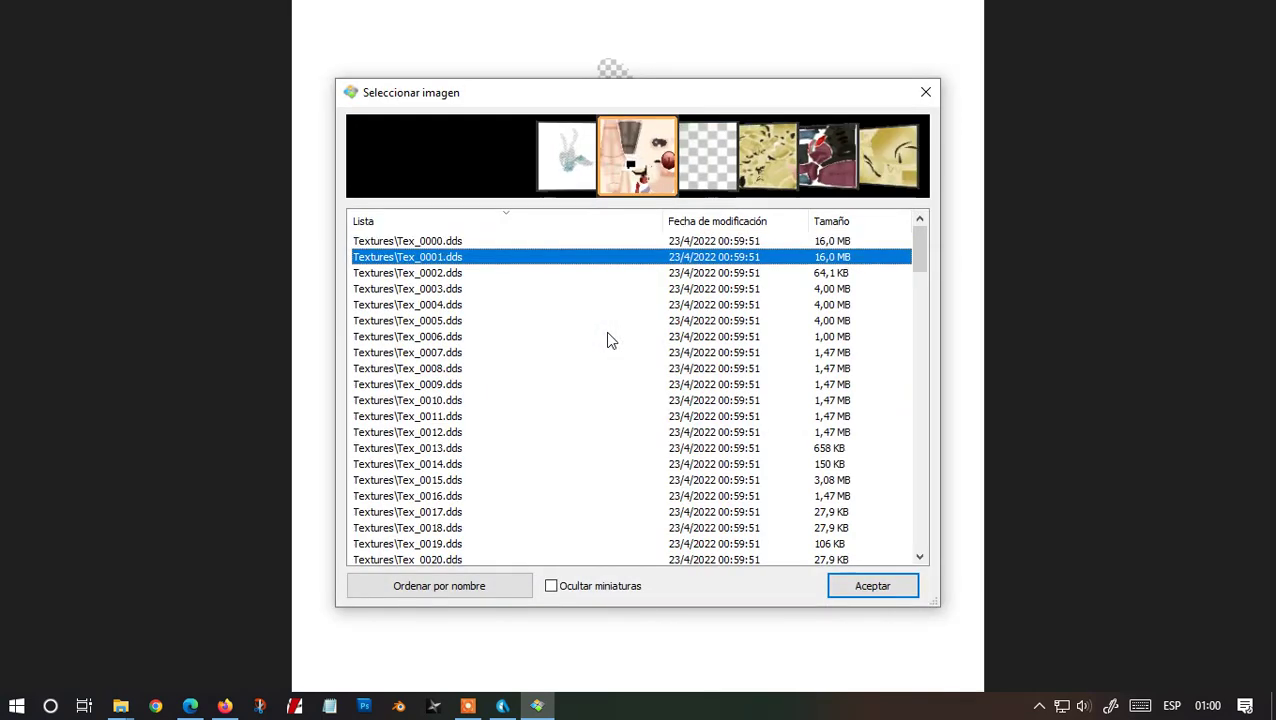
key(Return)
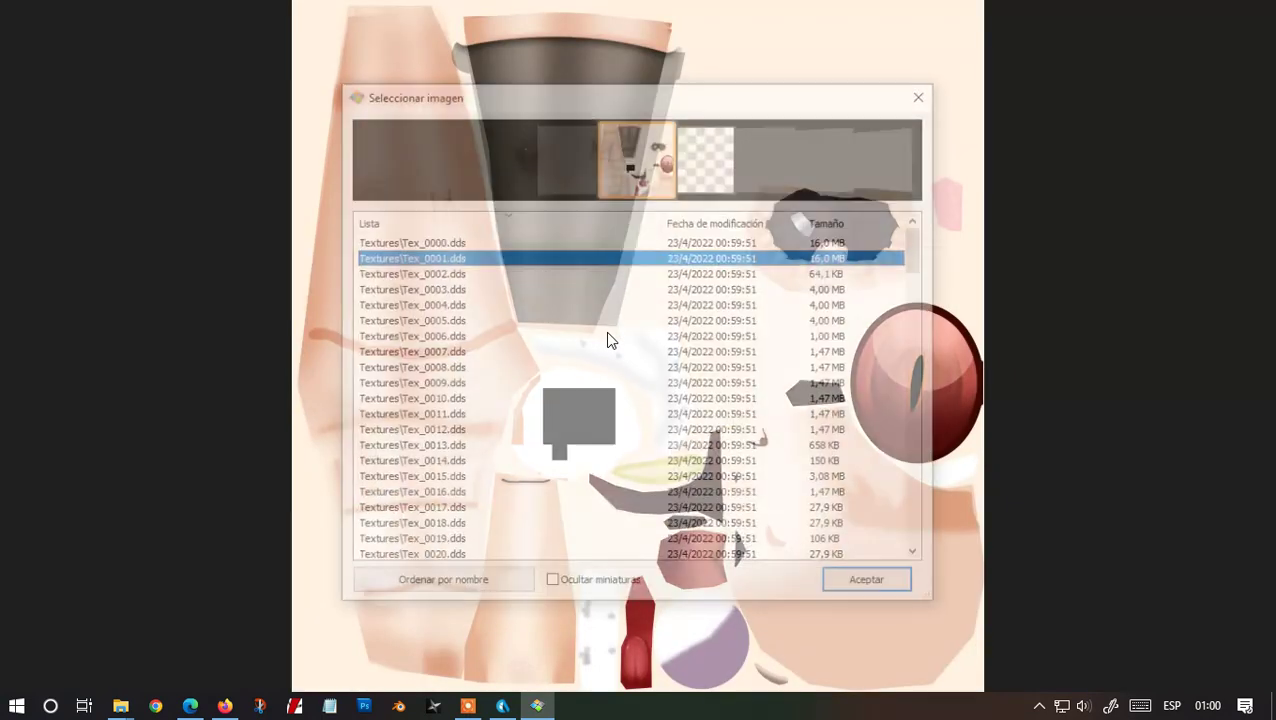
key(Delete)
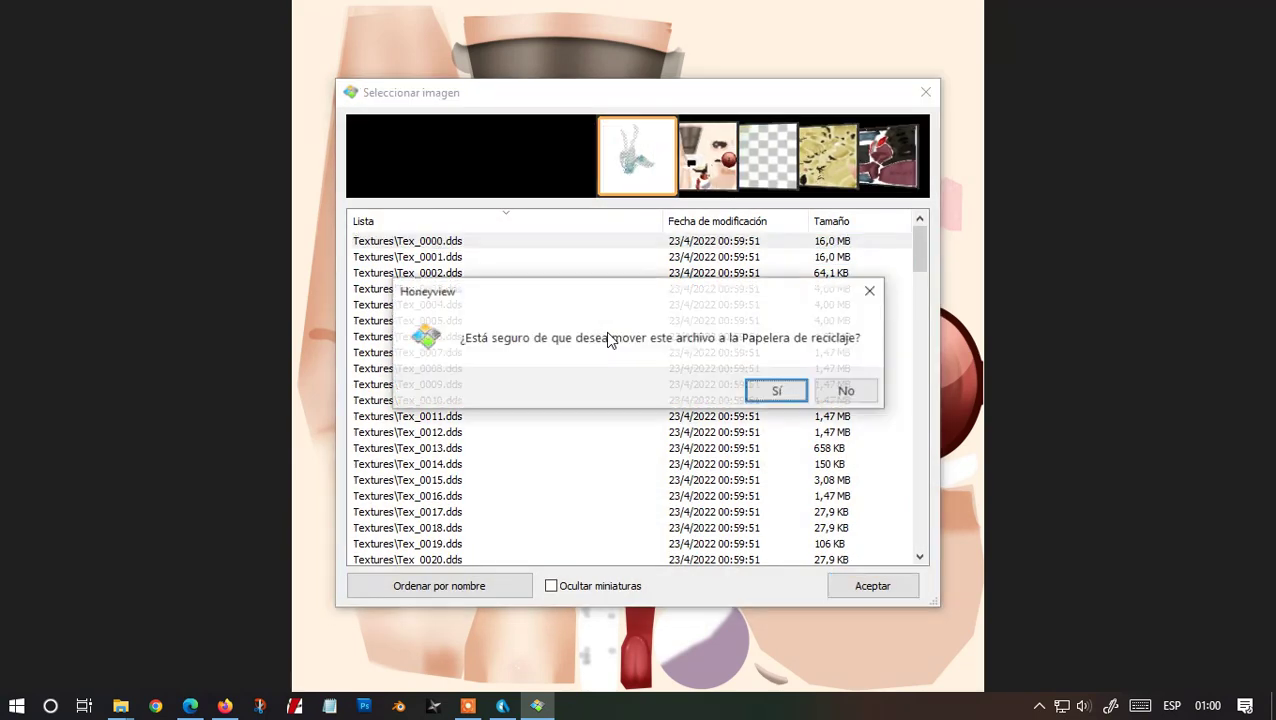
key(Escape)
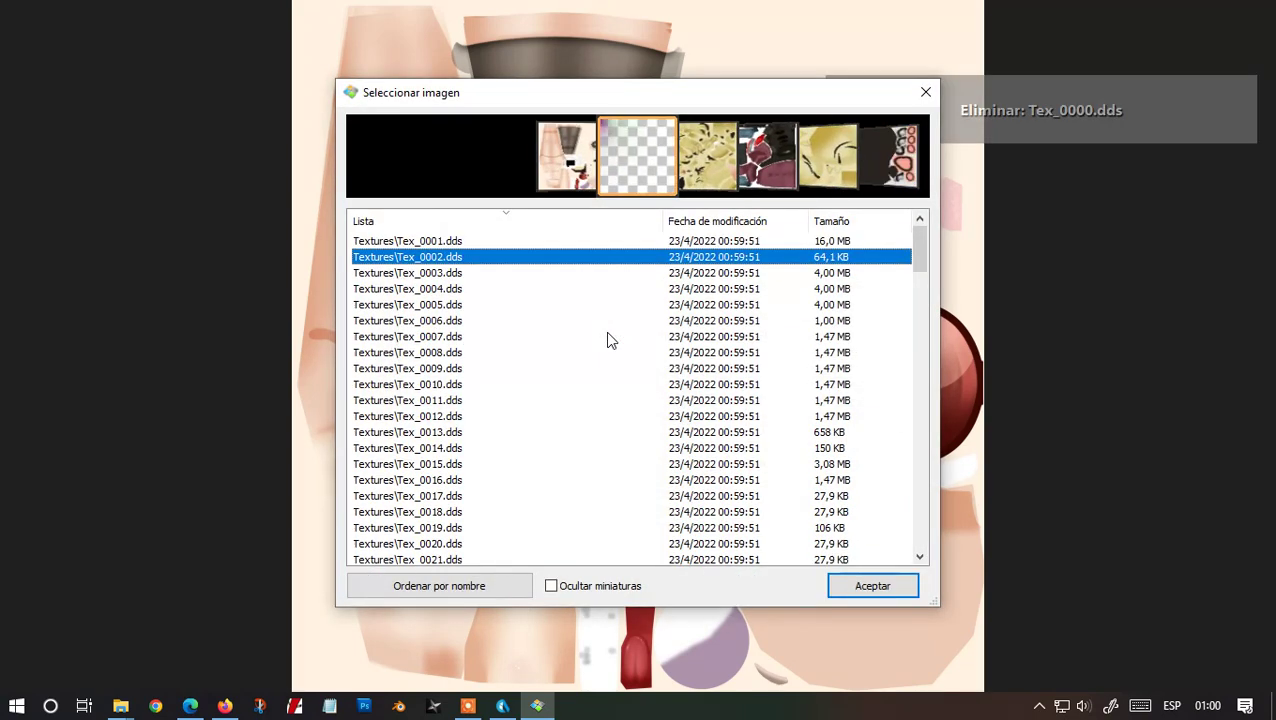
key(Delete)
key(Return)
Examine the previews of the remaining textures from Tex_0001 to Tex_0007 in the image list
key(Down)
key(Down)
key(Down)
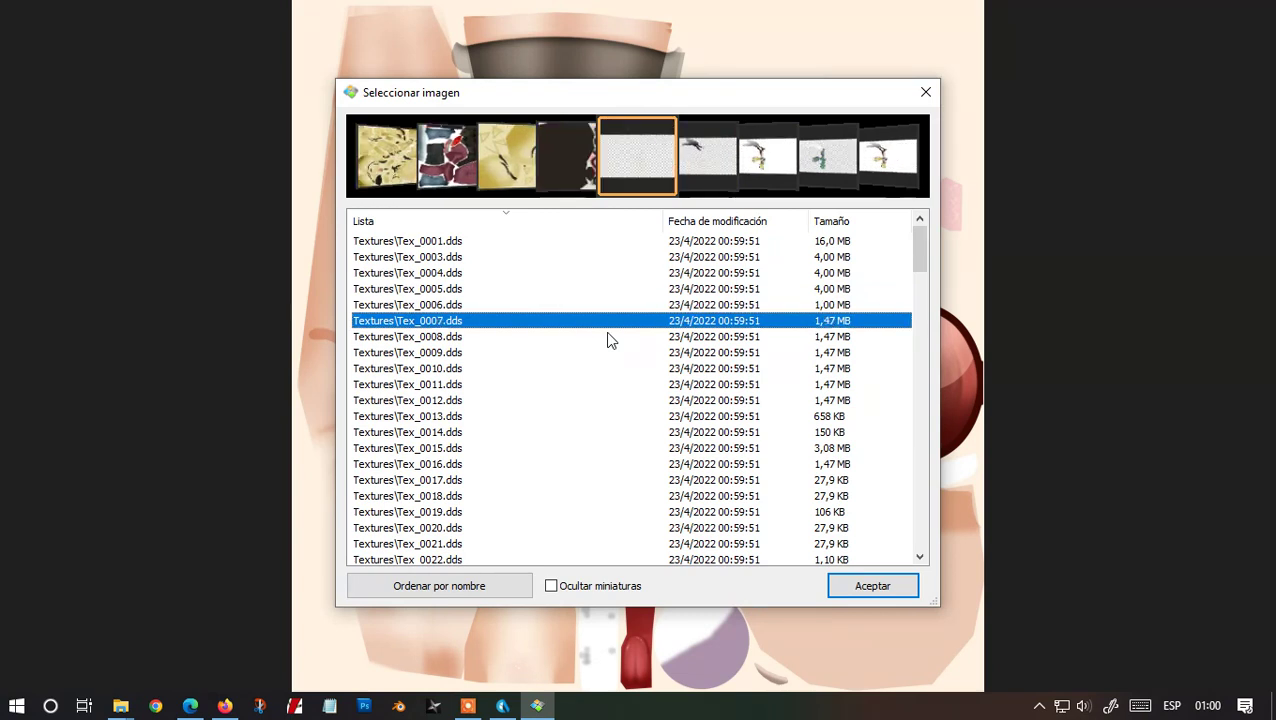
key(Up)
key(Up)
key(Up)
key(Up)
key(Up)
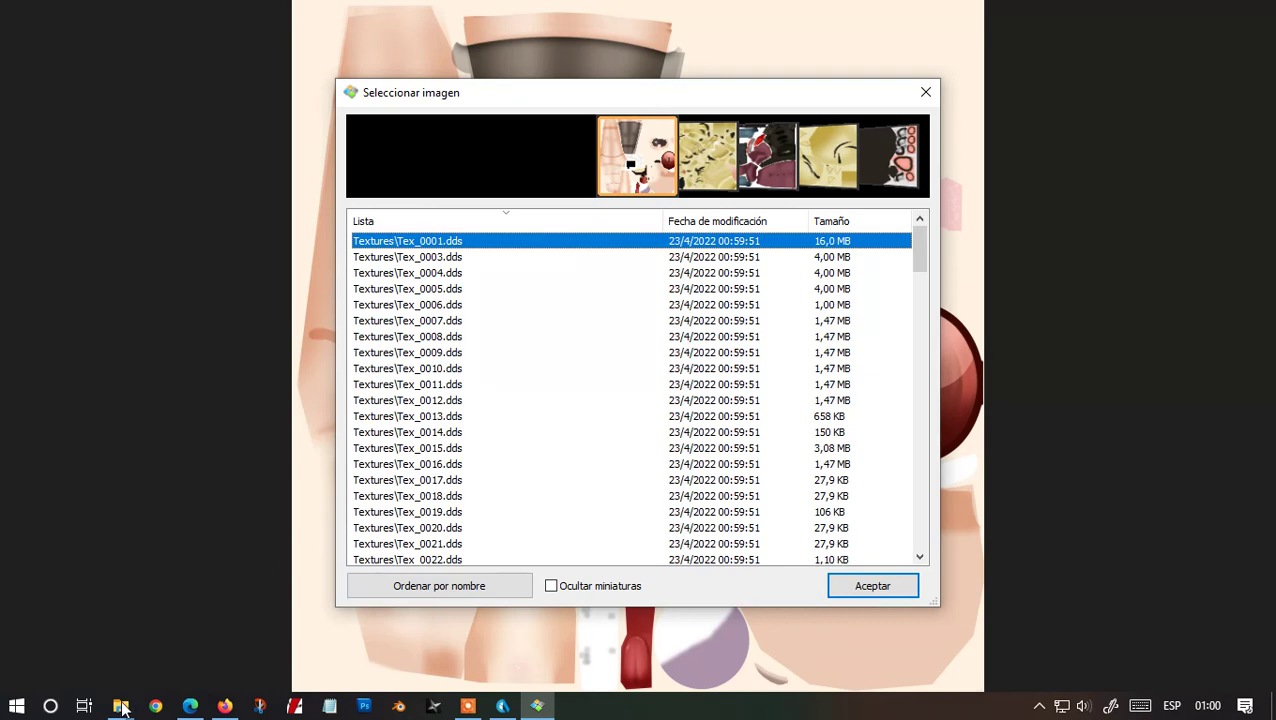
Compare the scrambled images in the kyuirah textures folder with the ripped Tex_0001 to Tex_0006, and close the image viewer
mouse_move(121, 707)
click(100, 620)
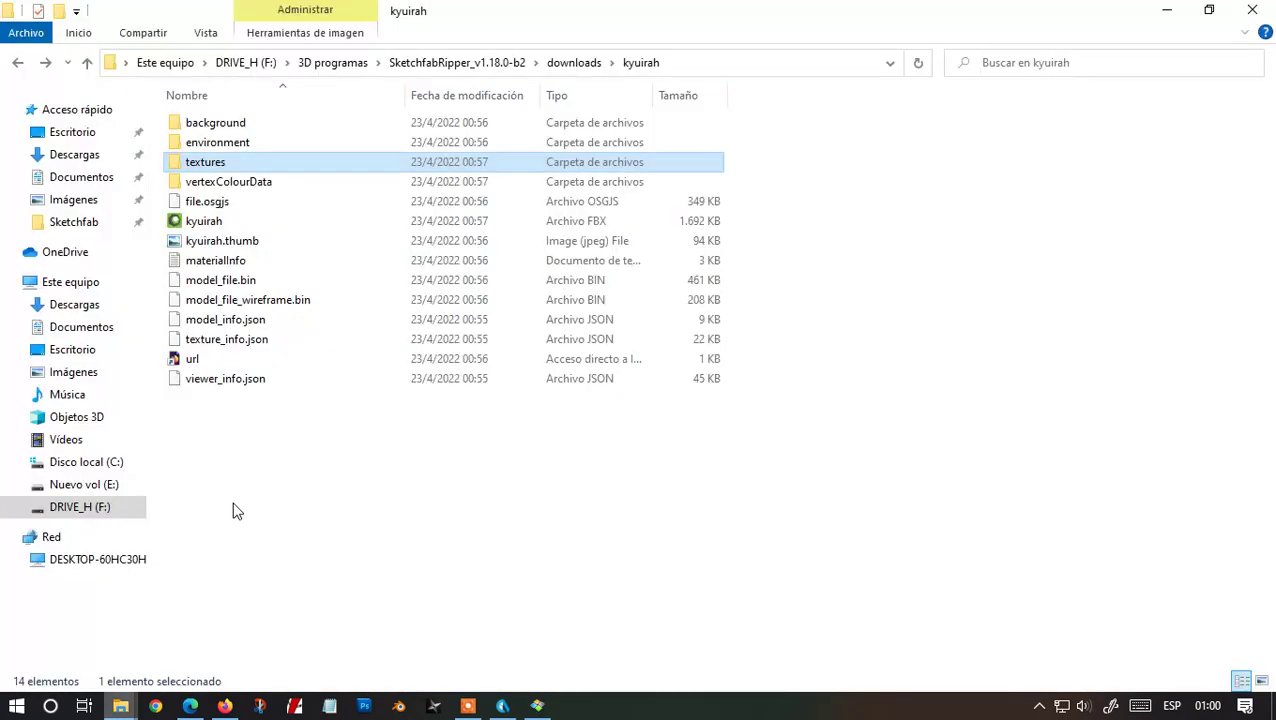
double_click(238, 166)
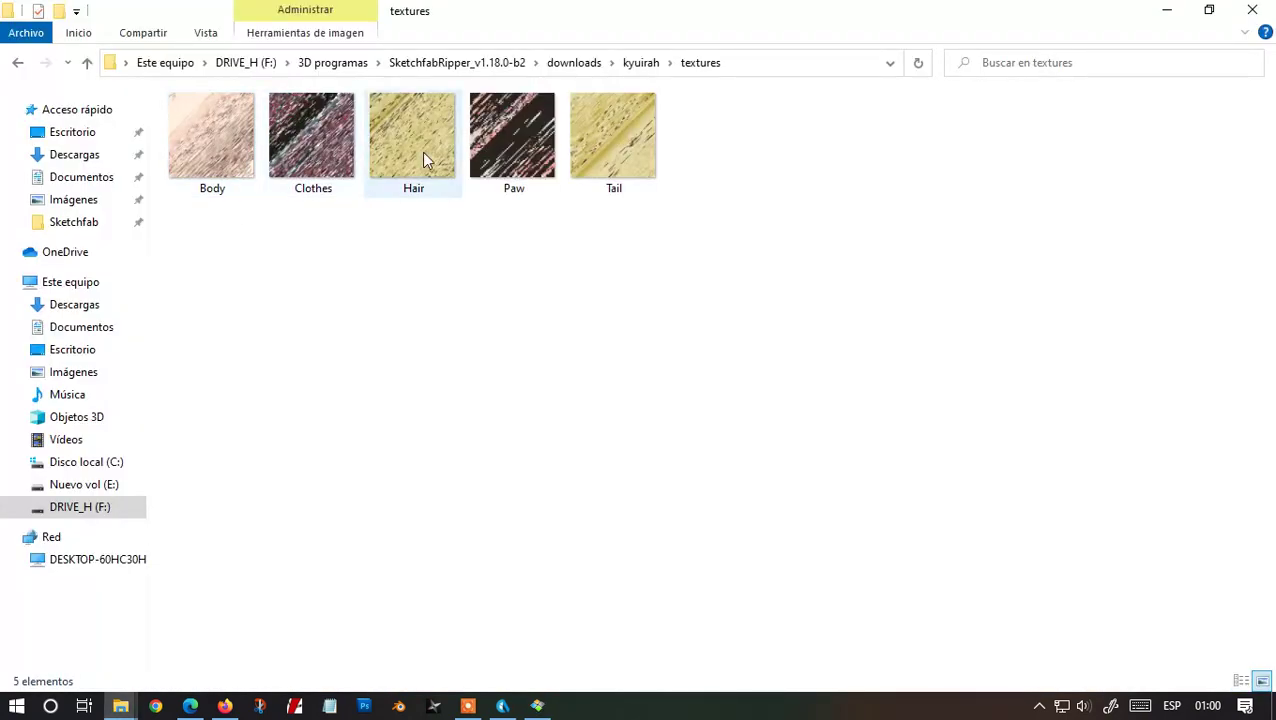
click(538, 707)
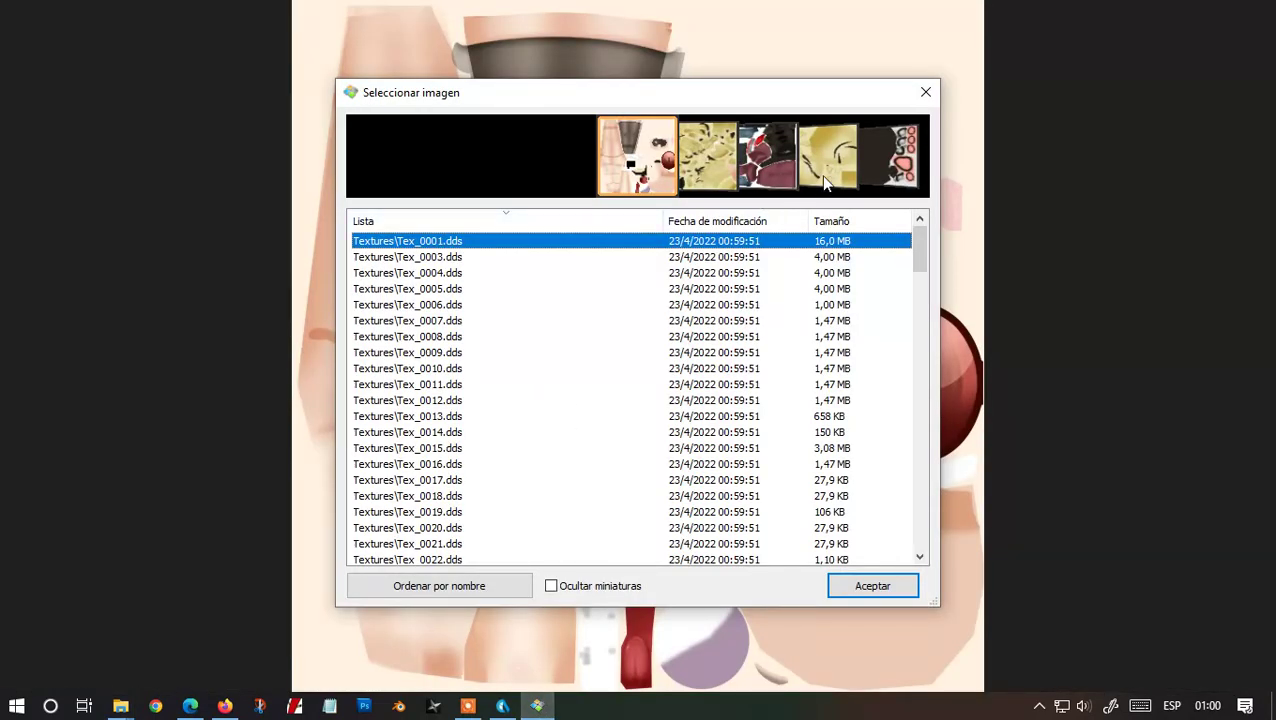
key(Down)
key(Down)
key(Down)
key(Down)
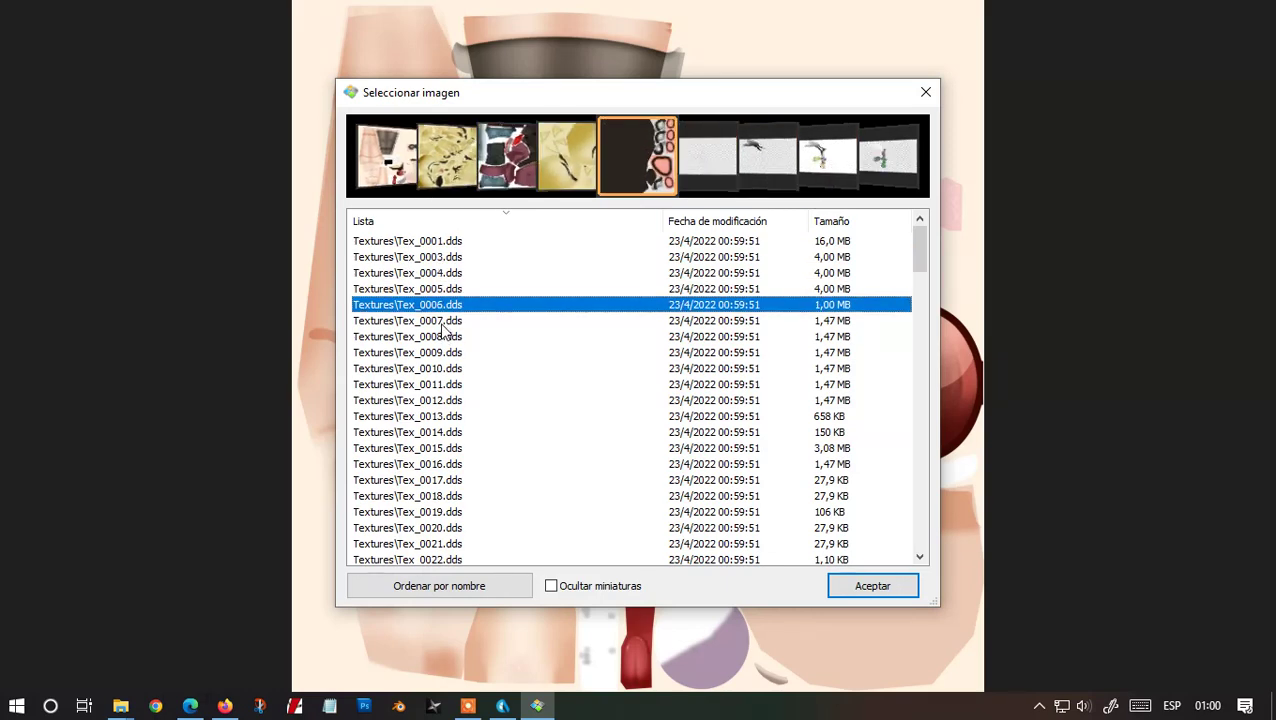
click(862, 592)
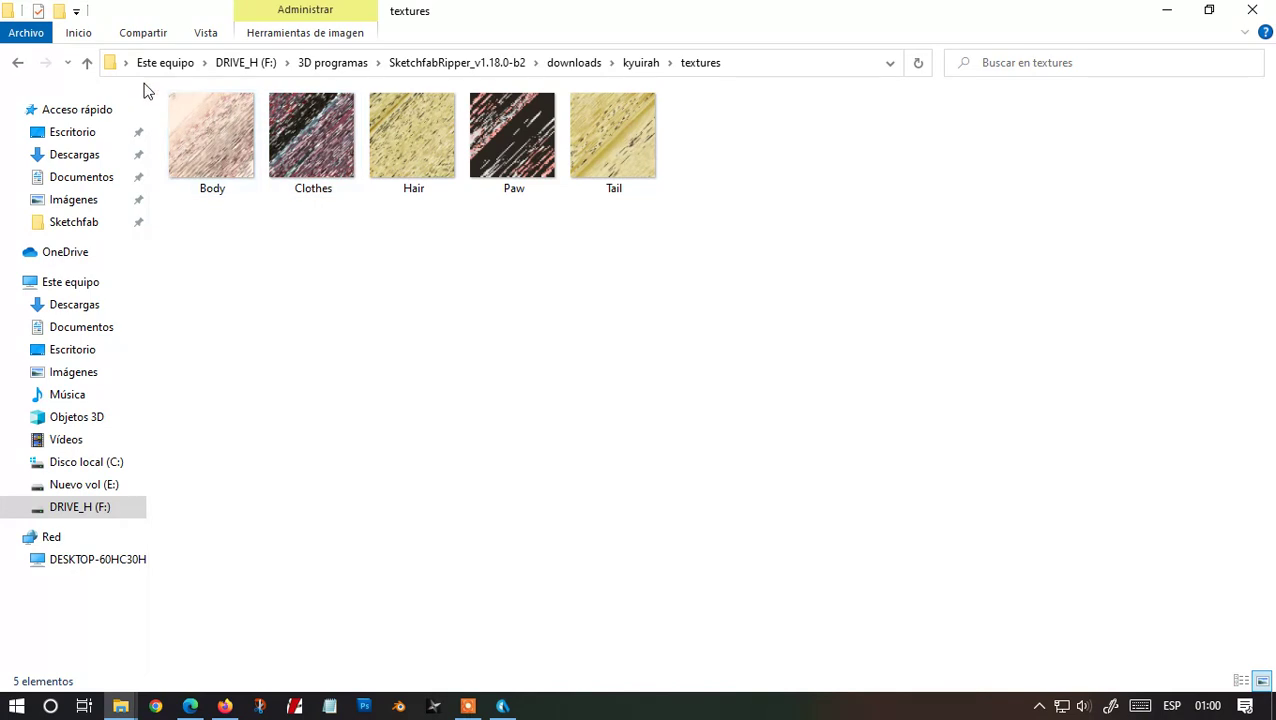
Delete all files from Tex_0007 through Tex_0140 in Ninja Ripper's Textures folder
mouse_move(120, 706)
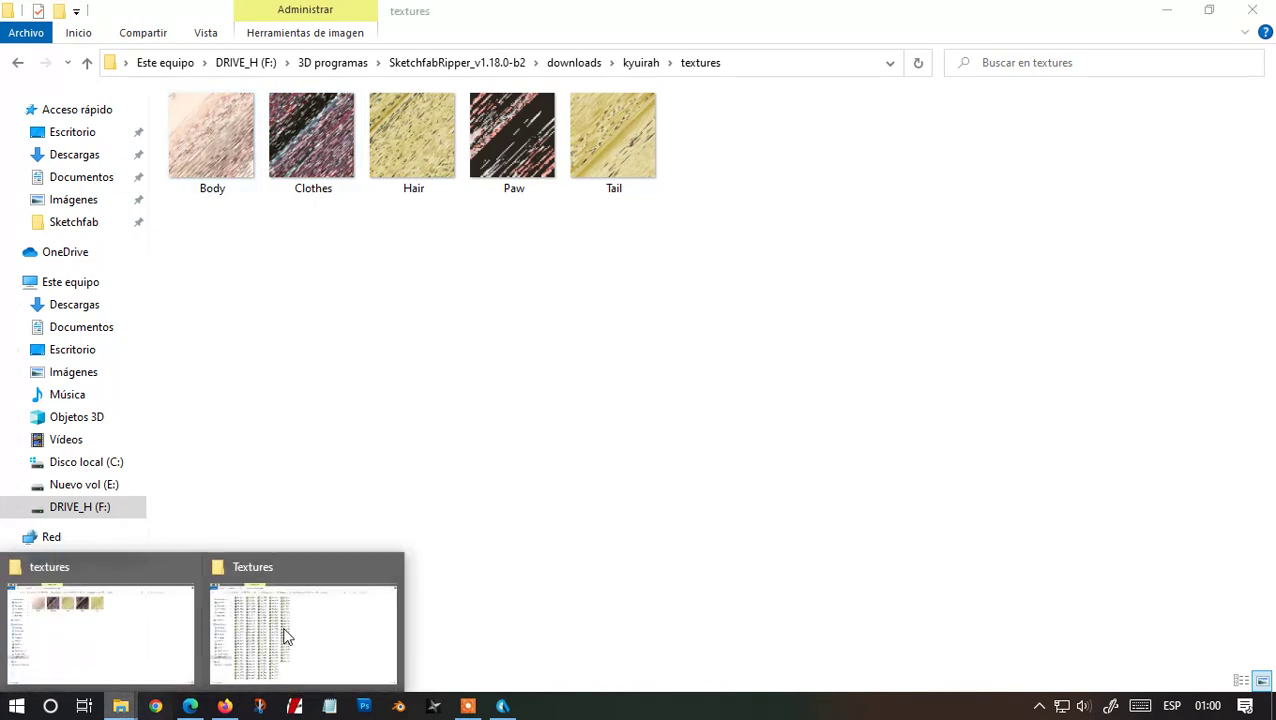
click(285, 632)
click(212, 177)
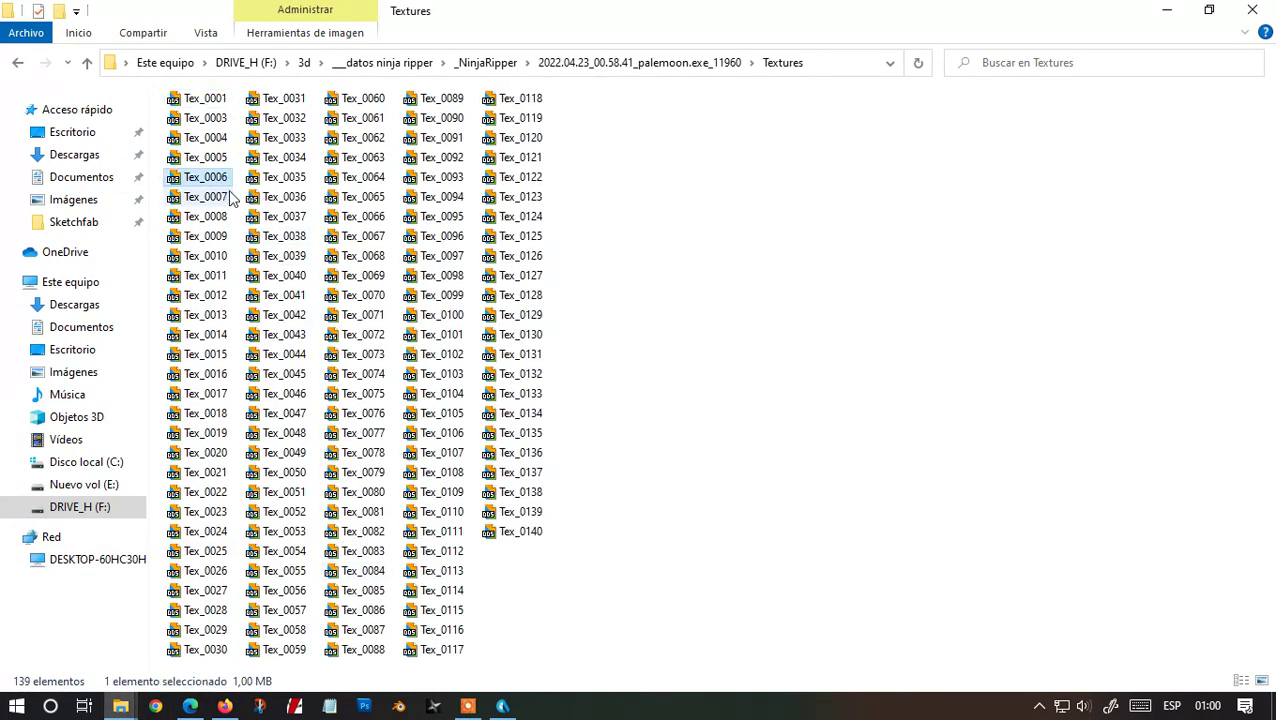
click(215, 197)
shift+click(530, 535)
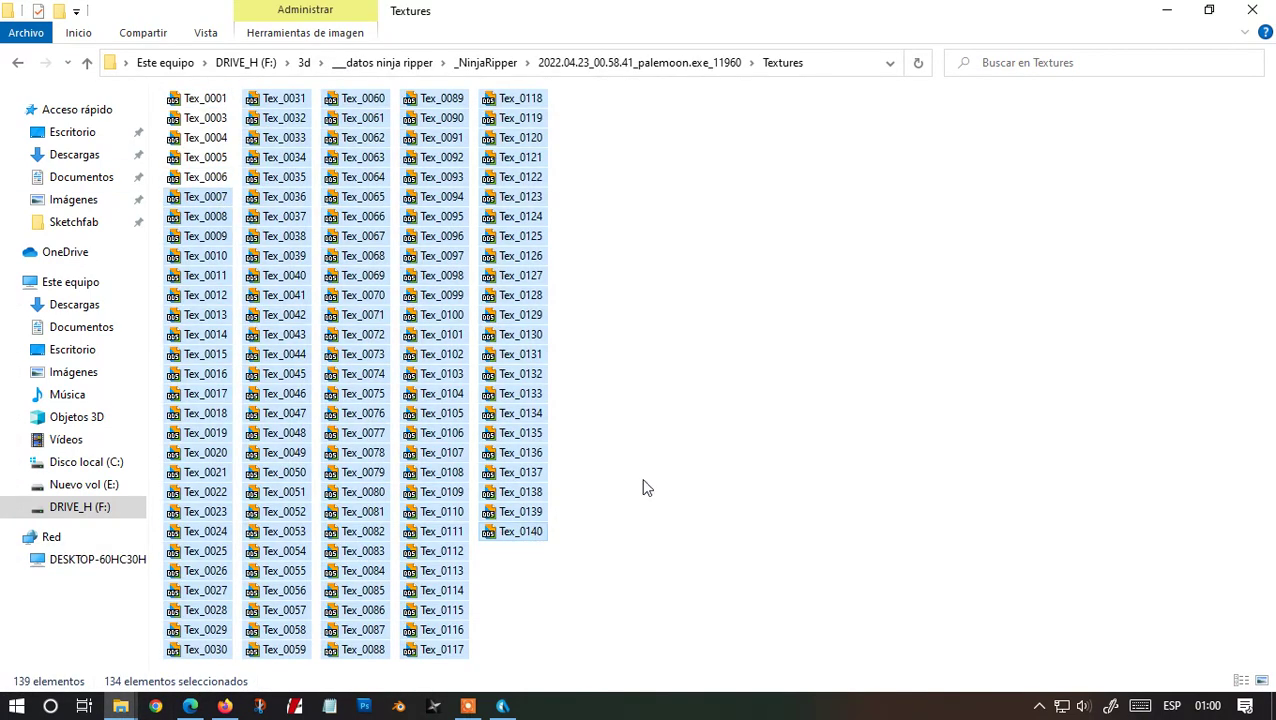
key(Delete)
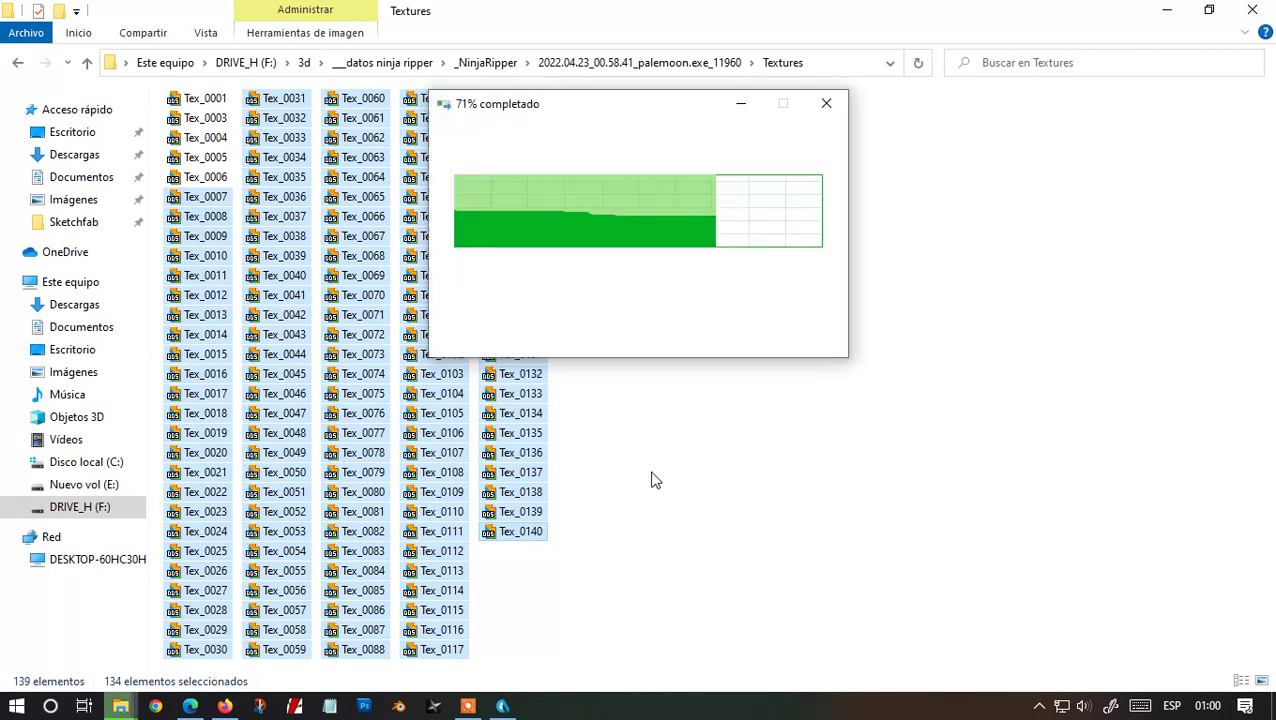
Move the five remaining ripped textures, Tex_0001 and Tex_0003 to Tex_0006, into the downloaded kyuirah model's textures folder
drag(250, 215, 165, 92)
right_click(205, 98)
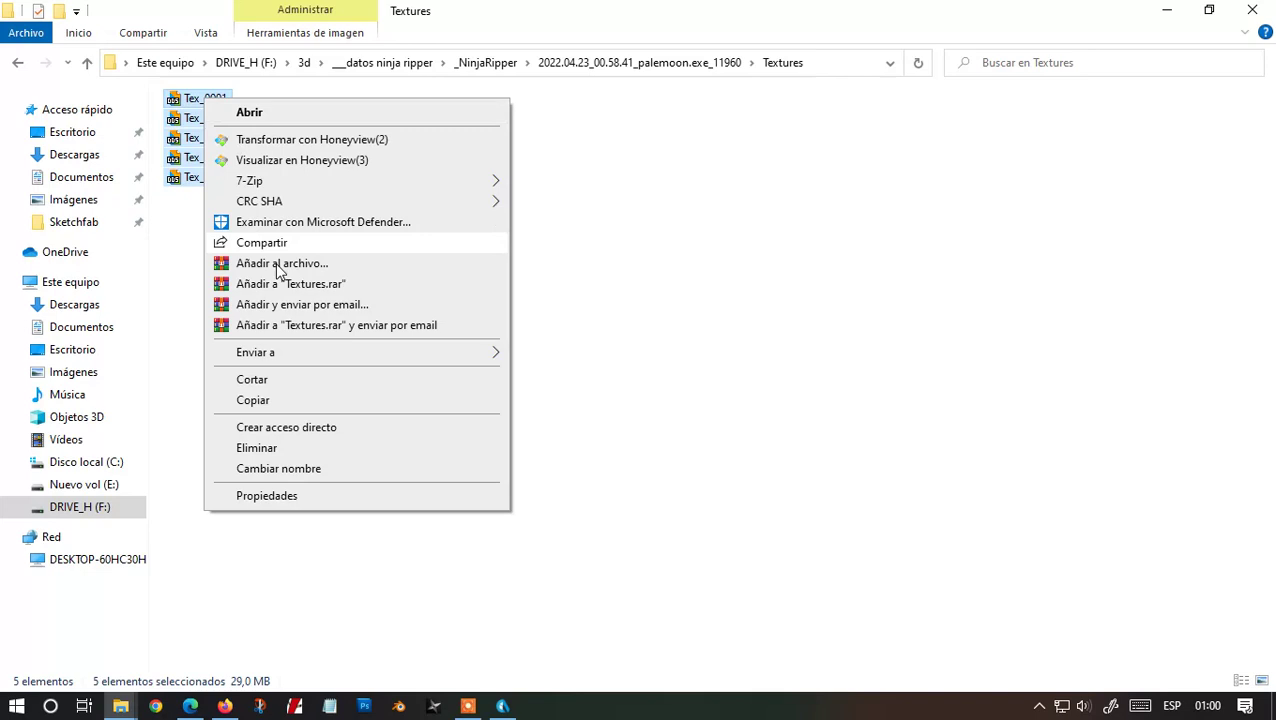
click(248, 379)
mouse_move(122, 704)
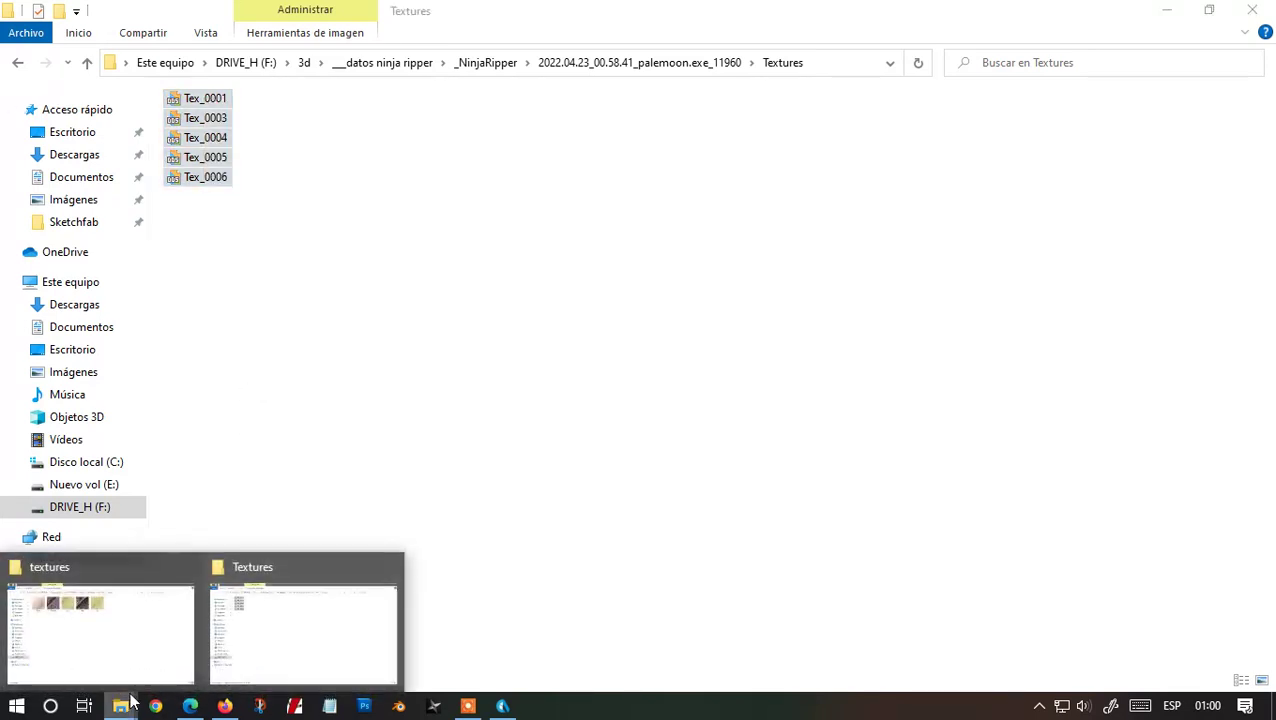
click(137, 643)
right_click(361, 334)
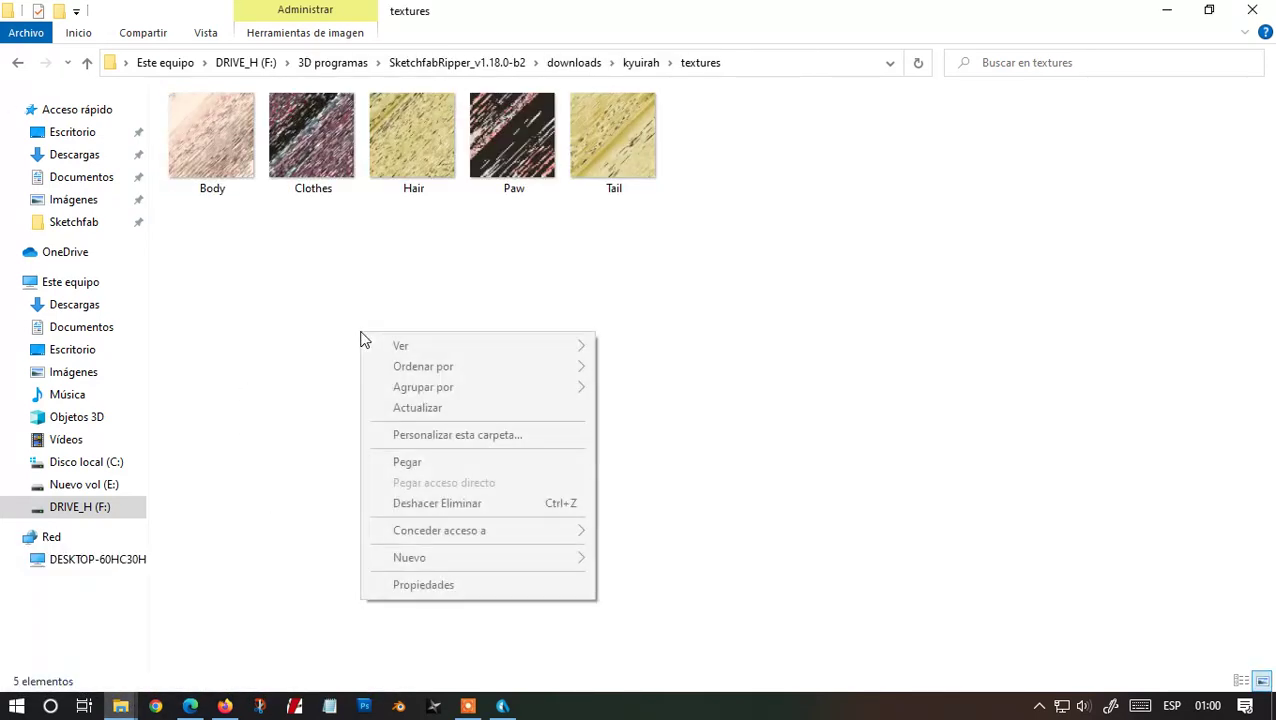
click(422, 460)
click(836, 354)
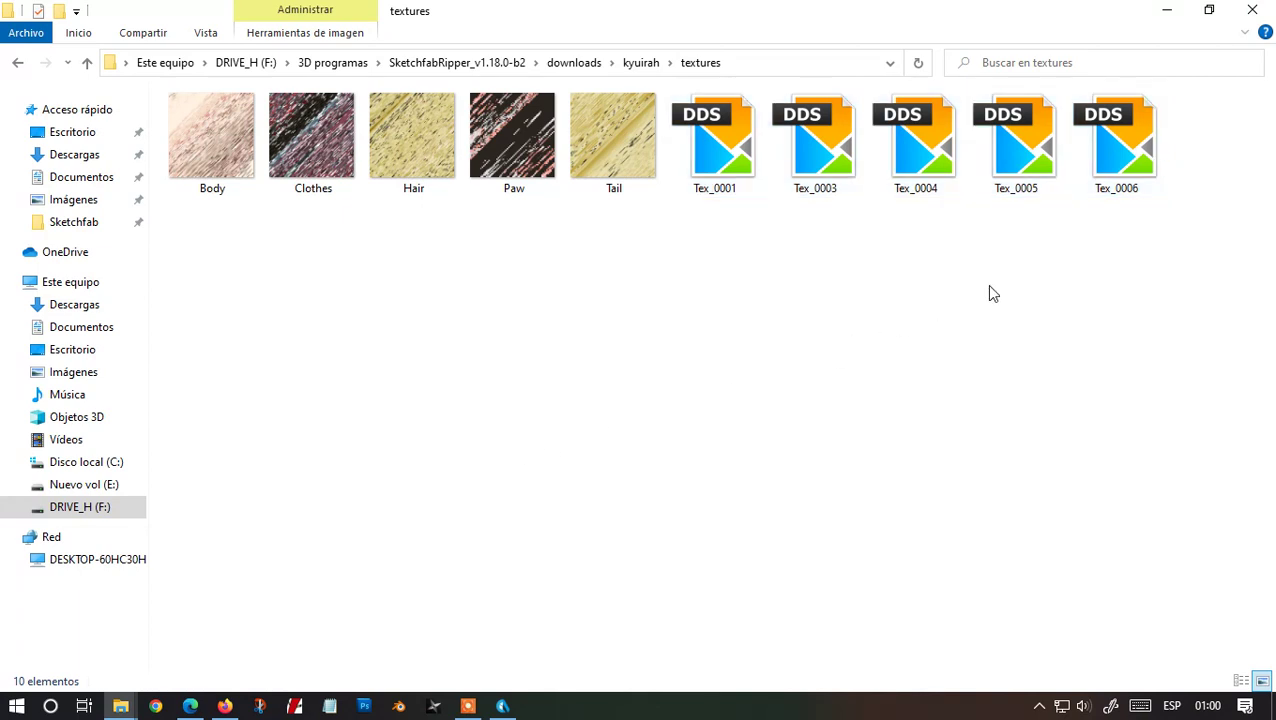
Switch to Photoshop and open the five DDS textures from the kyuirah textures folder there
click(364, 708)
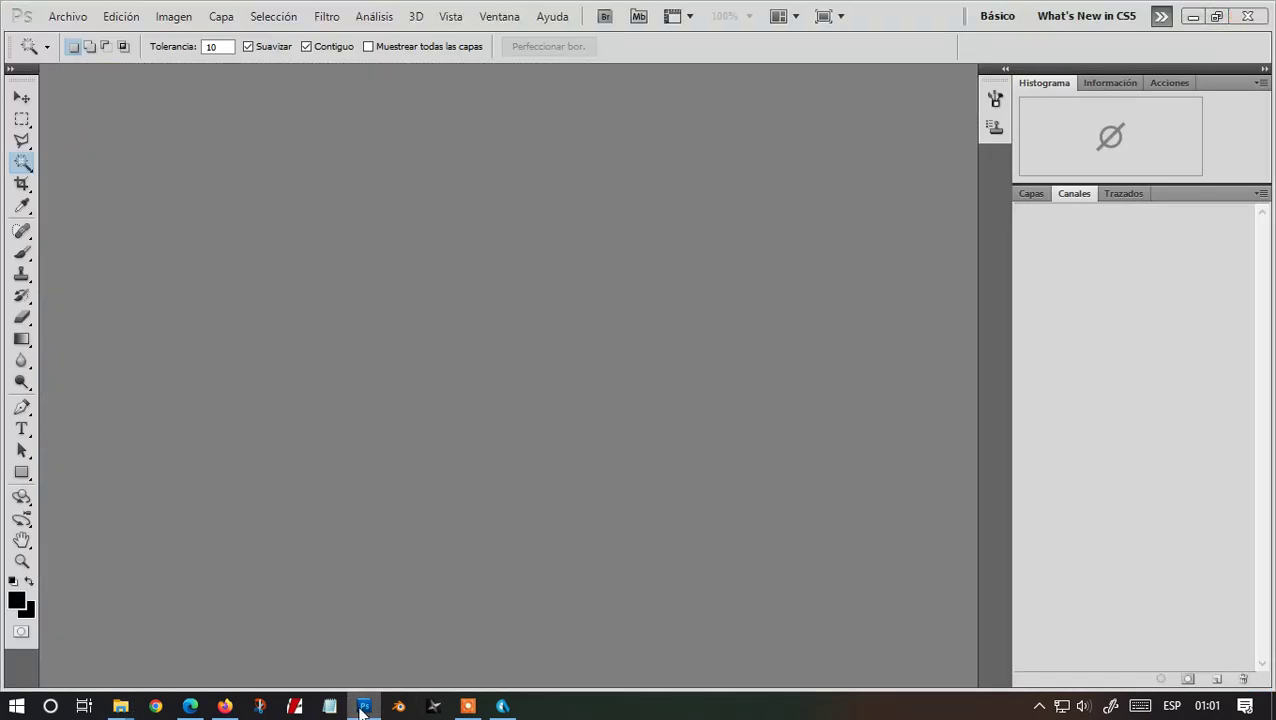
click(364, 708)
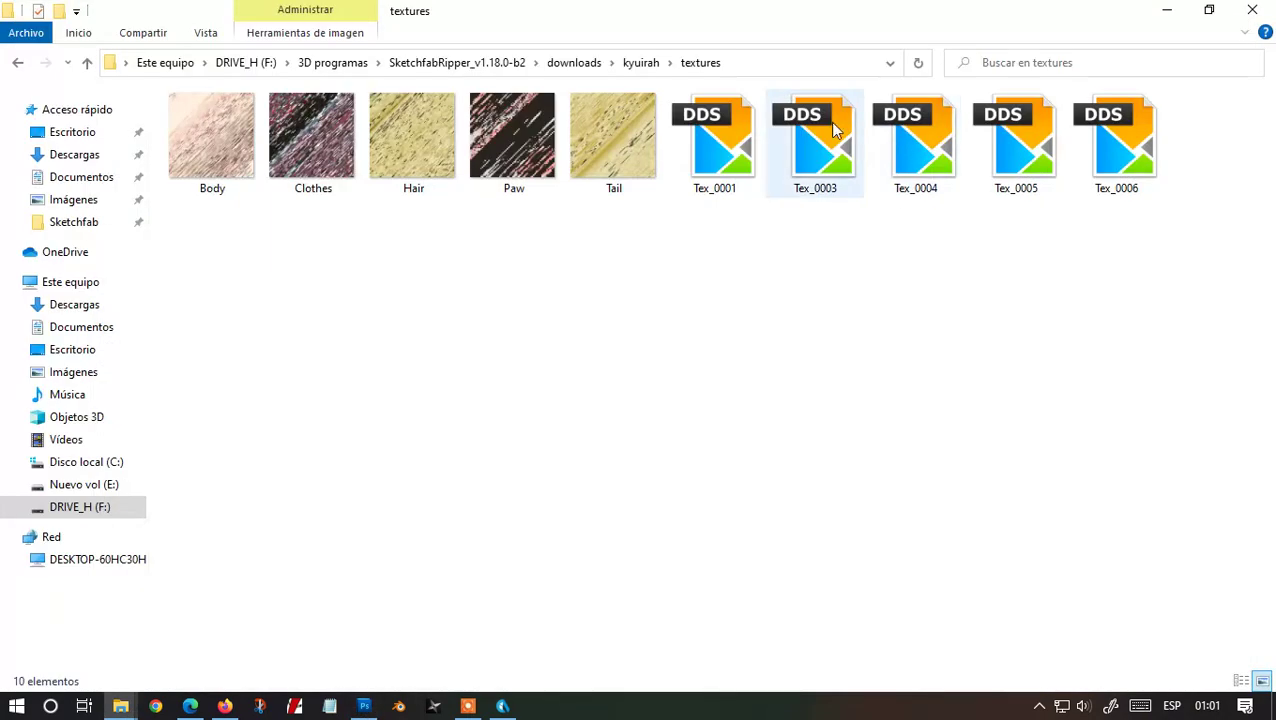
drag(1125, 226, 592, 302)
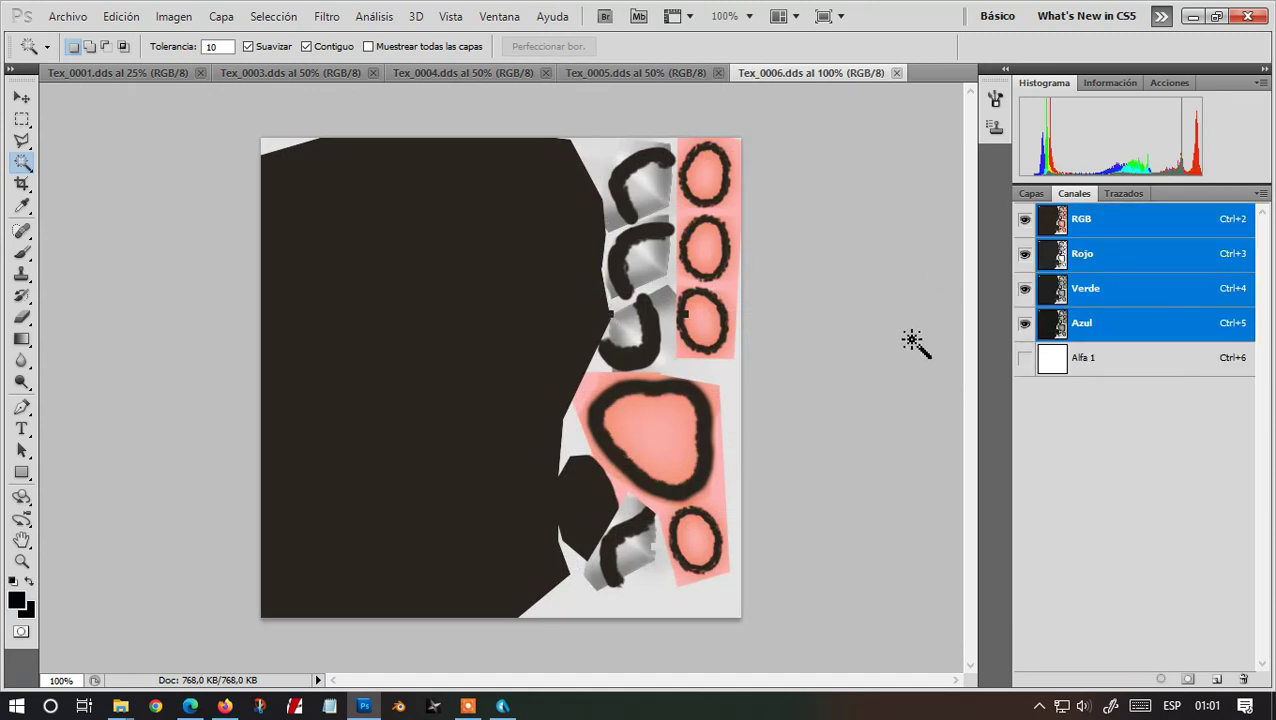
Flip the canvas of Tex_0006.dds vertically
click(158, 18)
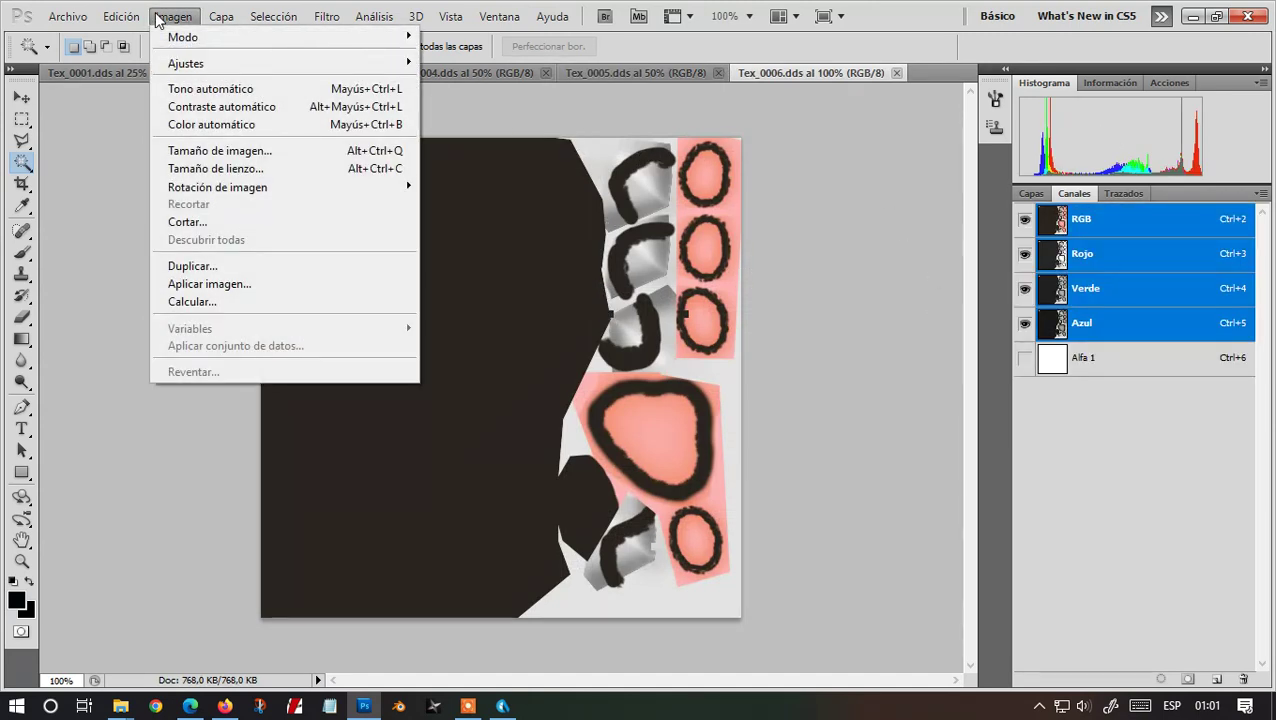
mouse_move(190, 189)
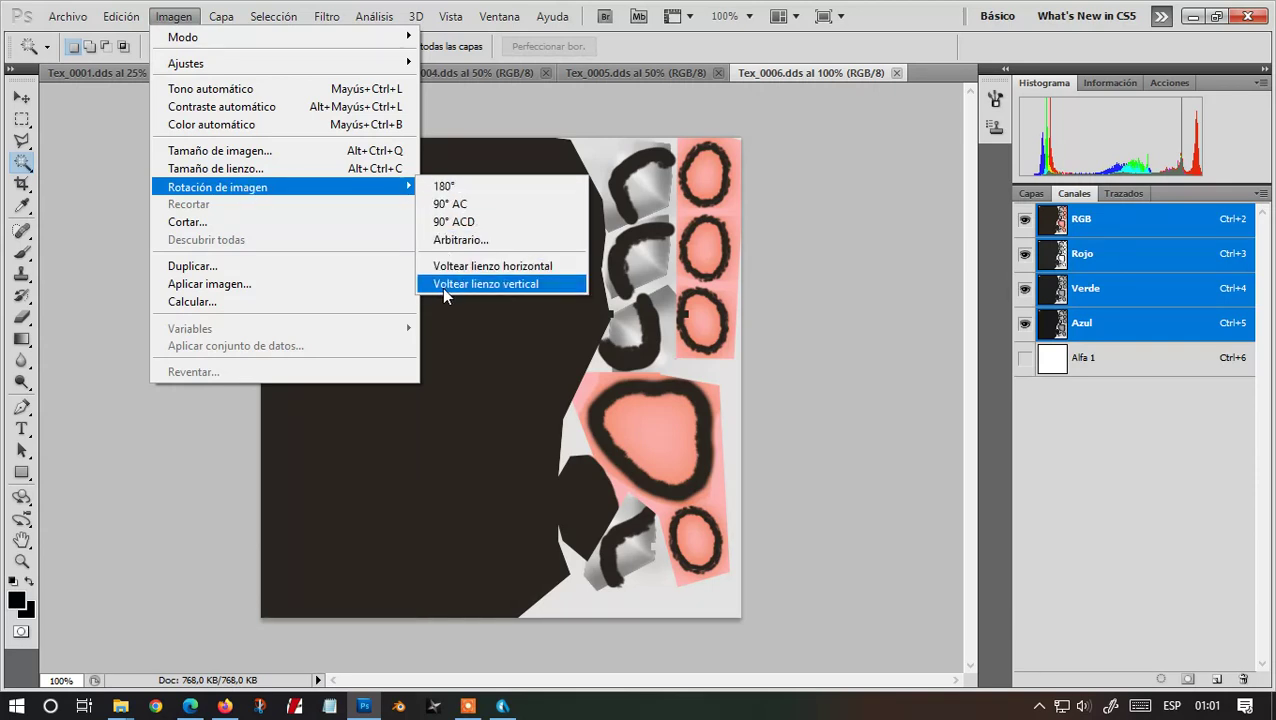
click(503, 285)
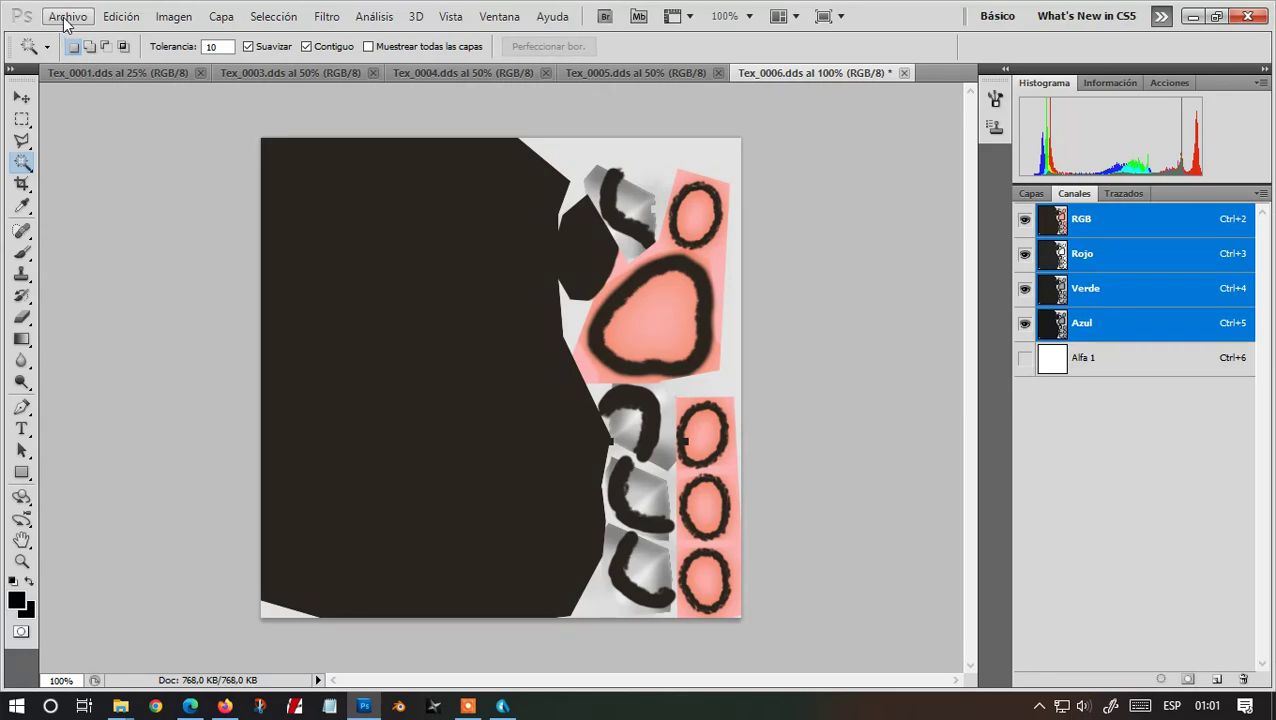
Save the flipped image as Tex_0006.png in the textures folder and close the DDS document without saving its changes
click(66, 17)
click(154, 302)
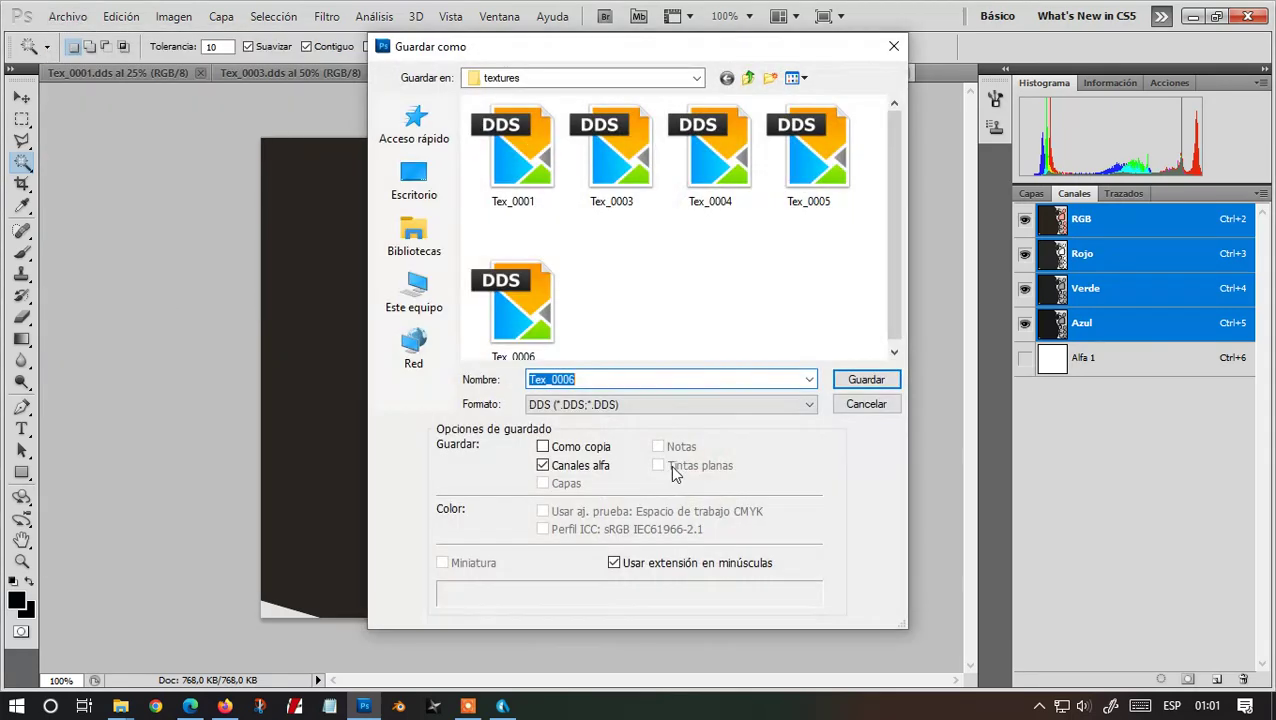
click(670, 404)
click(579, 607)
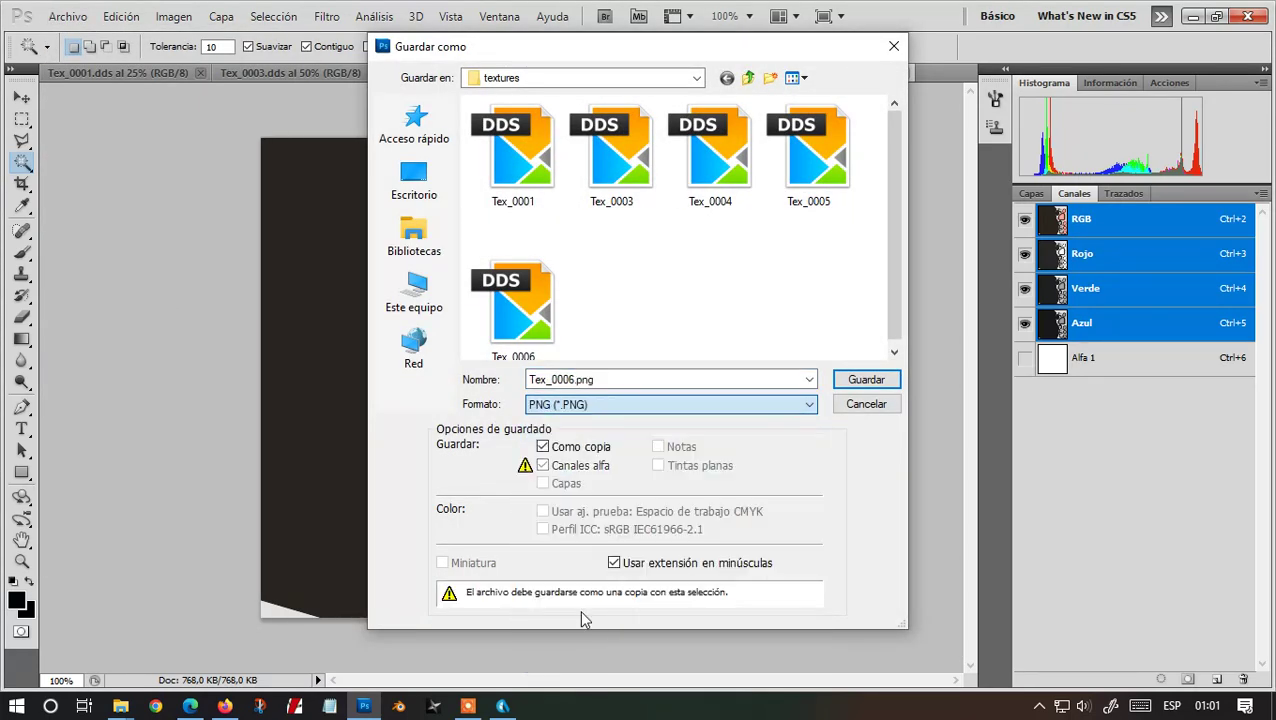
click(864, 380)
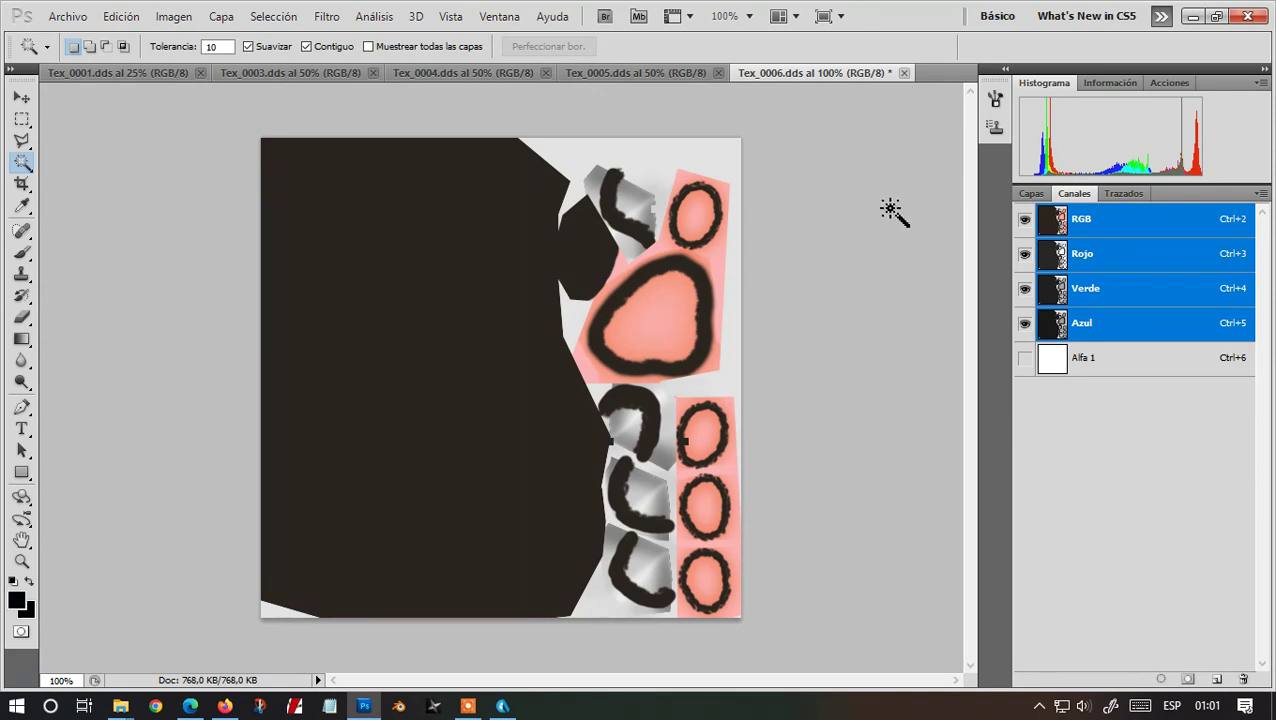
click(904, 72)
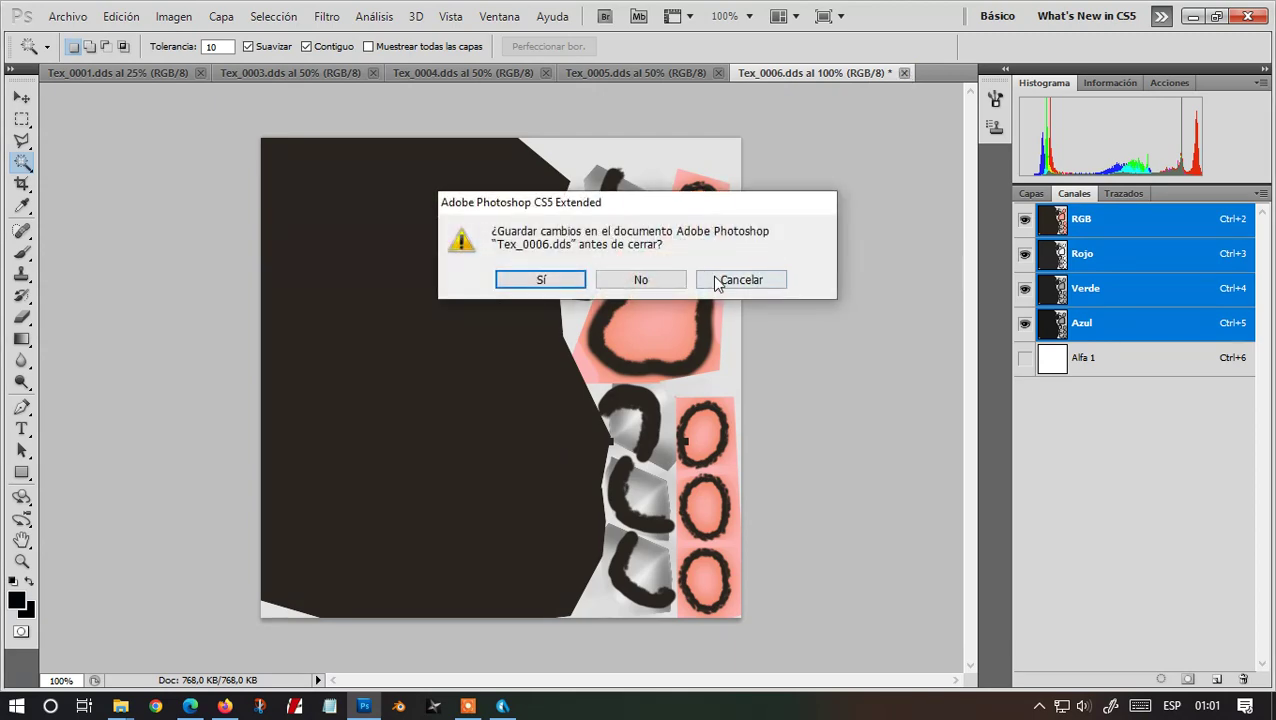
click(682, 281)
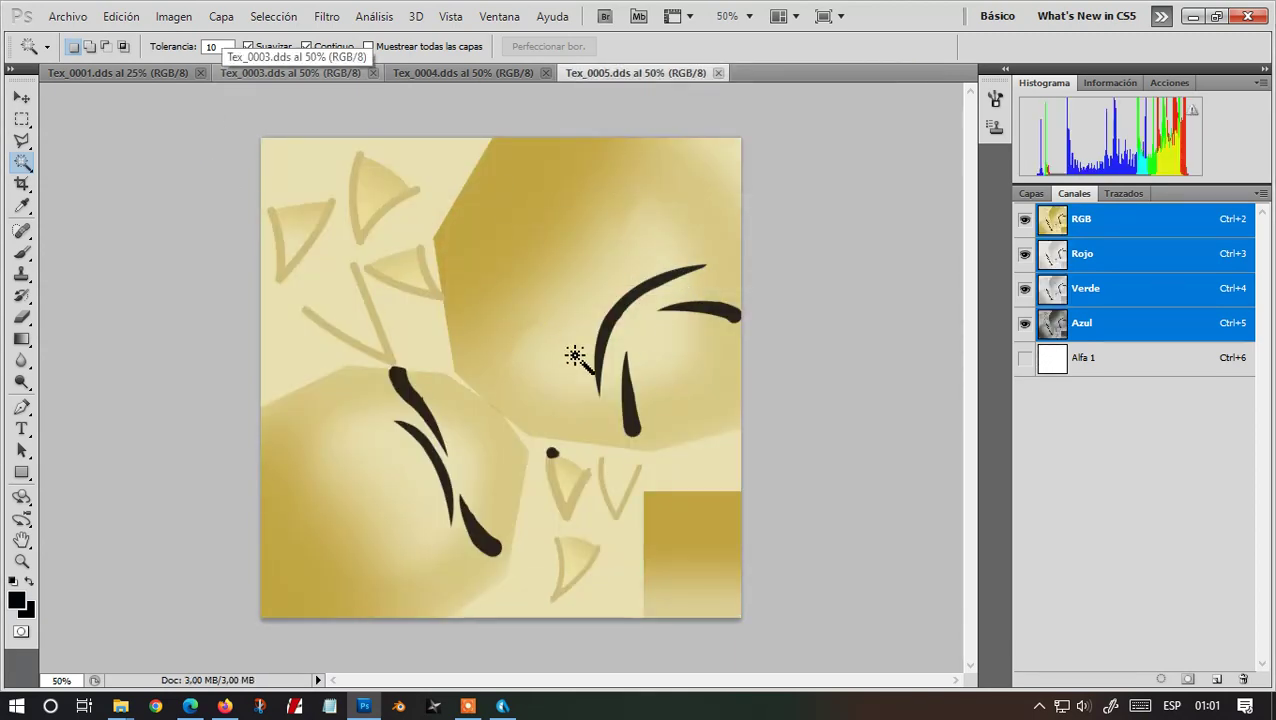
Flip the canvas of Tex_0005.dds vertically
click(173, 16)
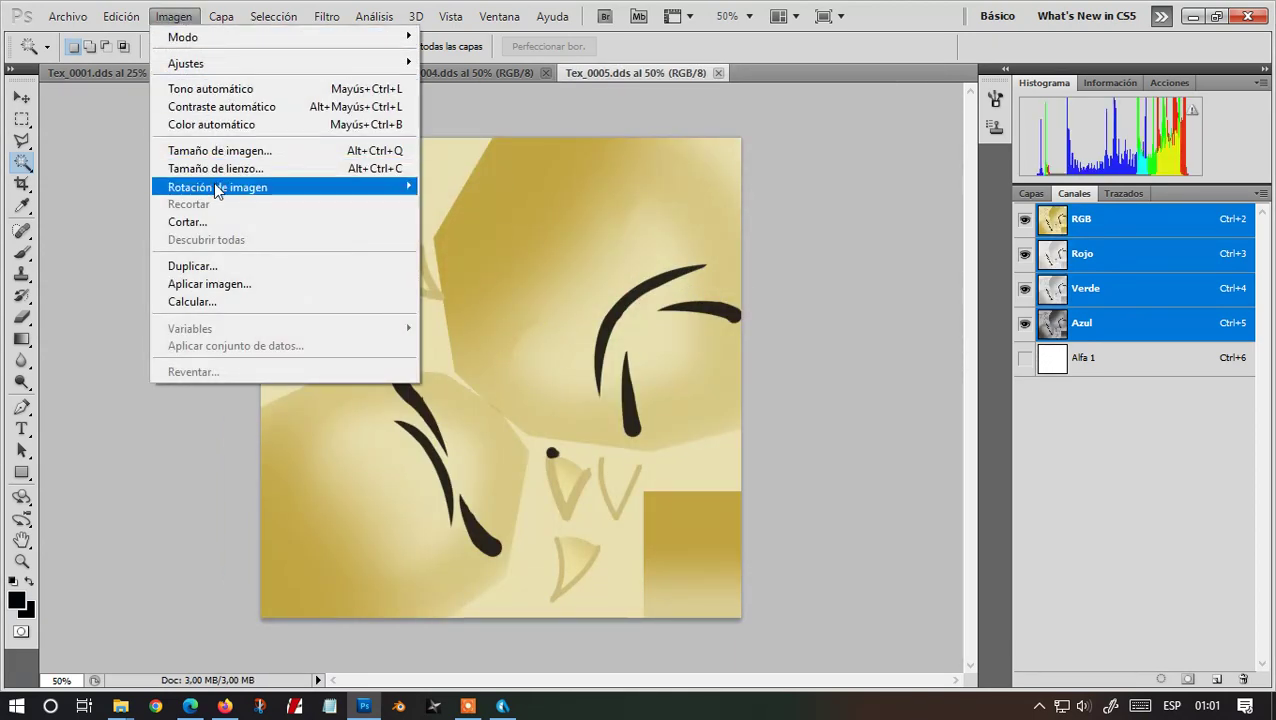
mouse_move(215, 188)
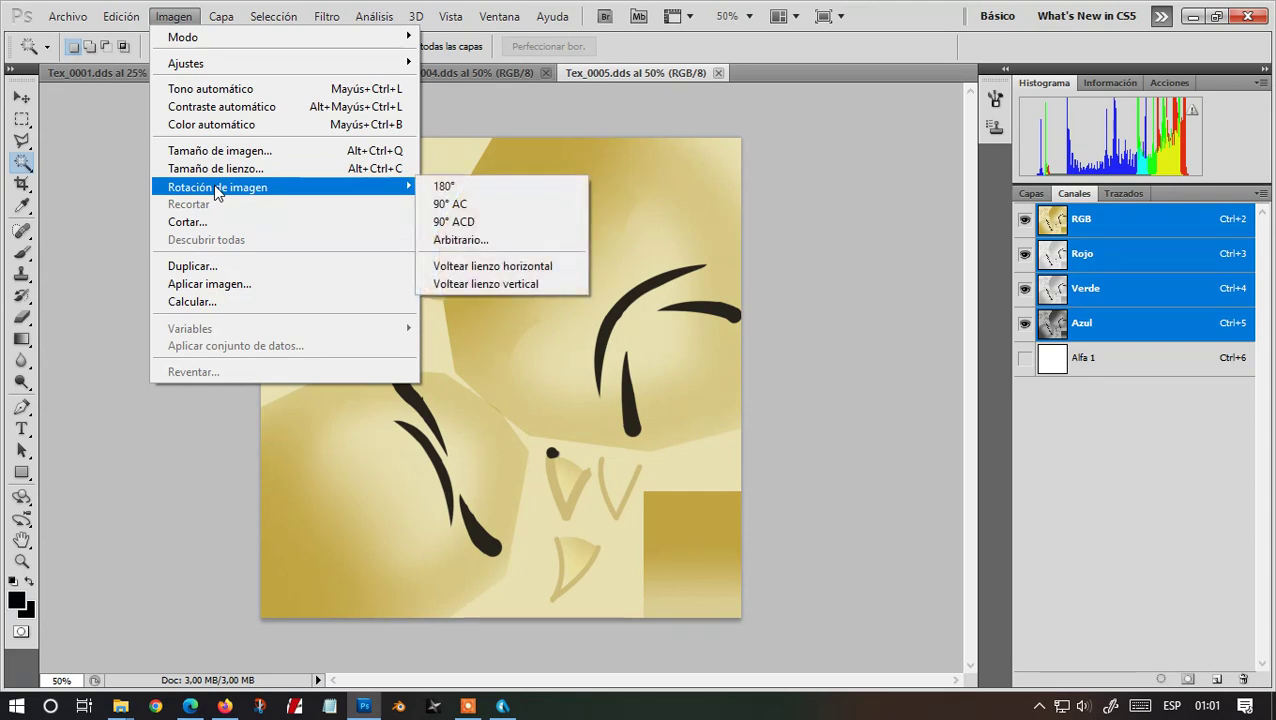
click(503, 284)
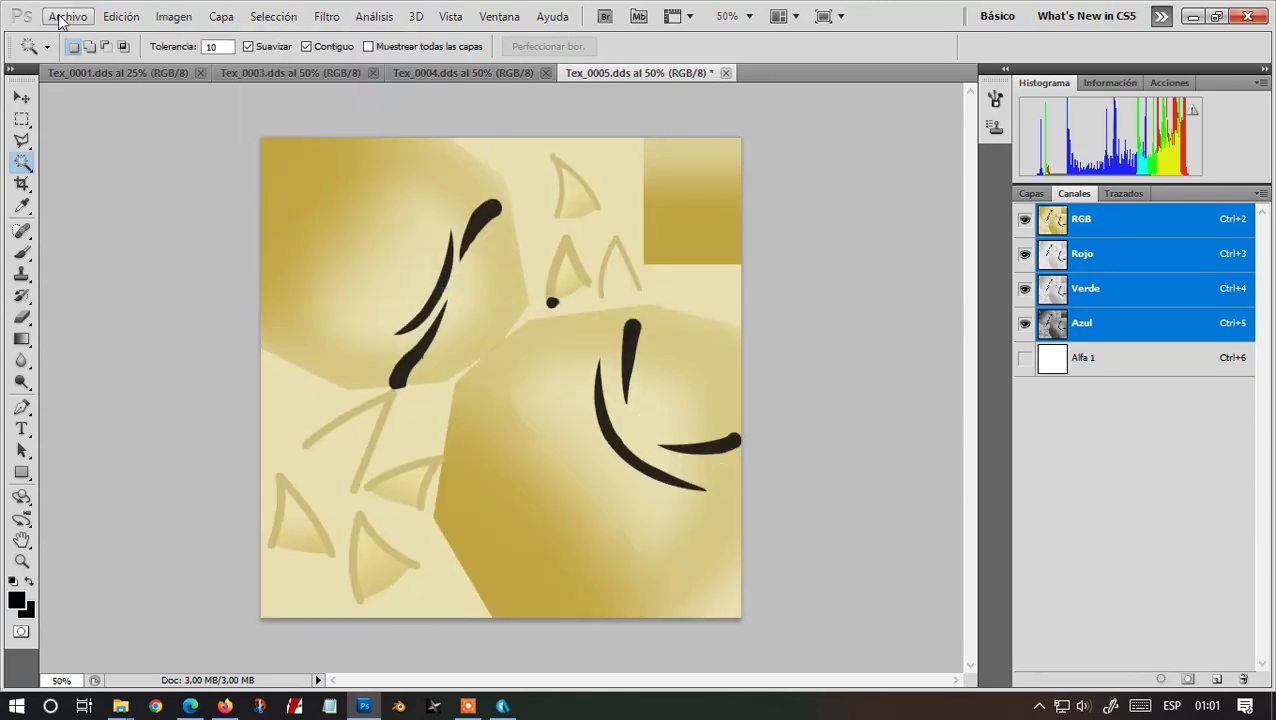
Save the flipped image as Tex_0005.png in the textures folder and close Tex_0005.dds without saving its changes
click(67, 16)
click(130, 302)
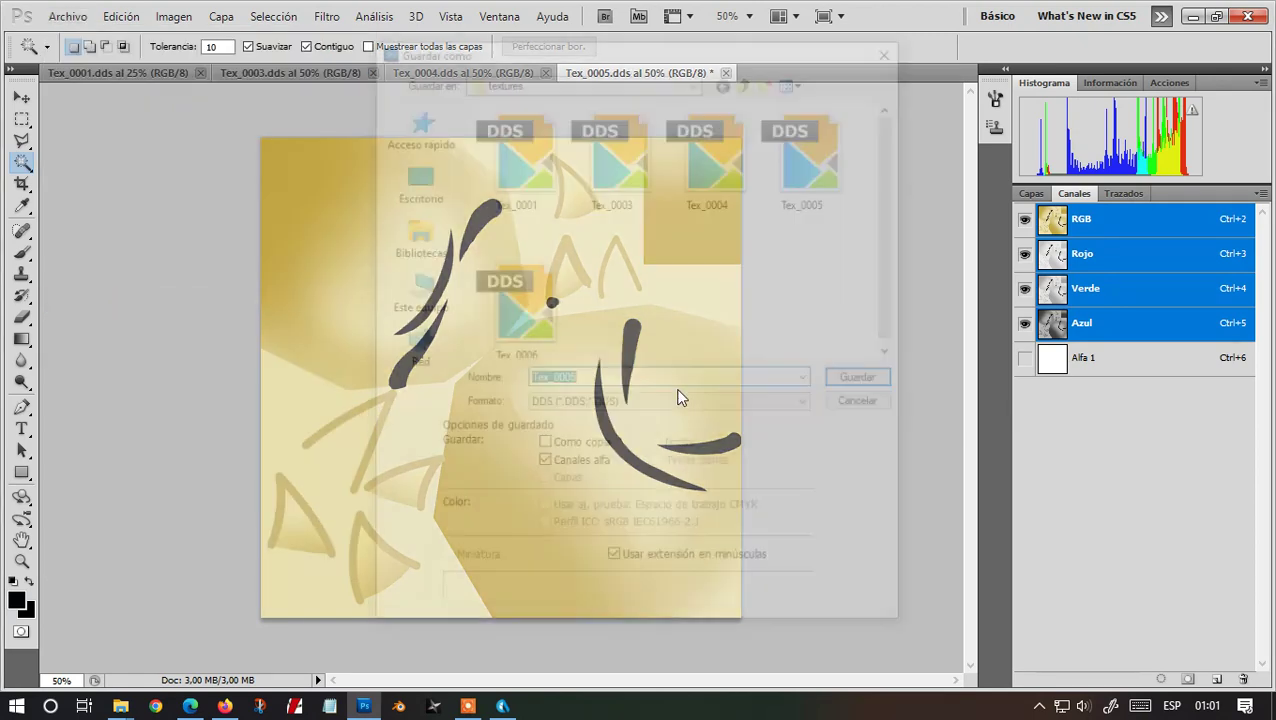
click(793, 406)
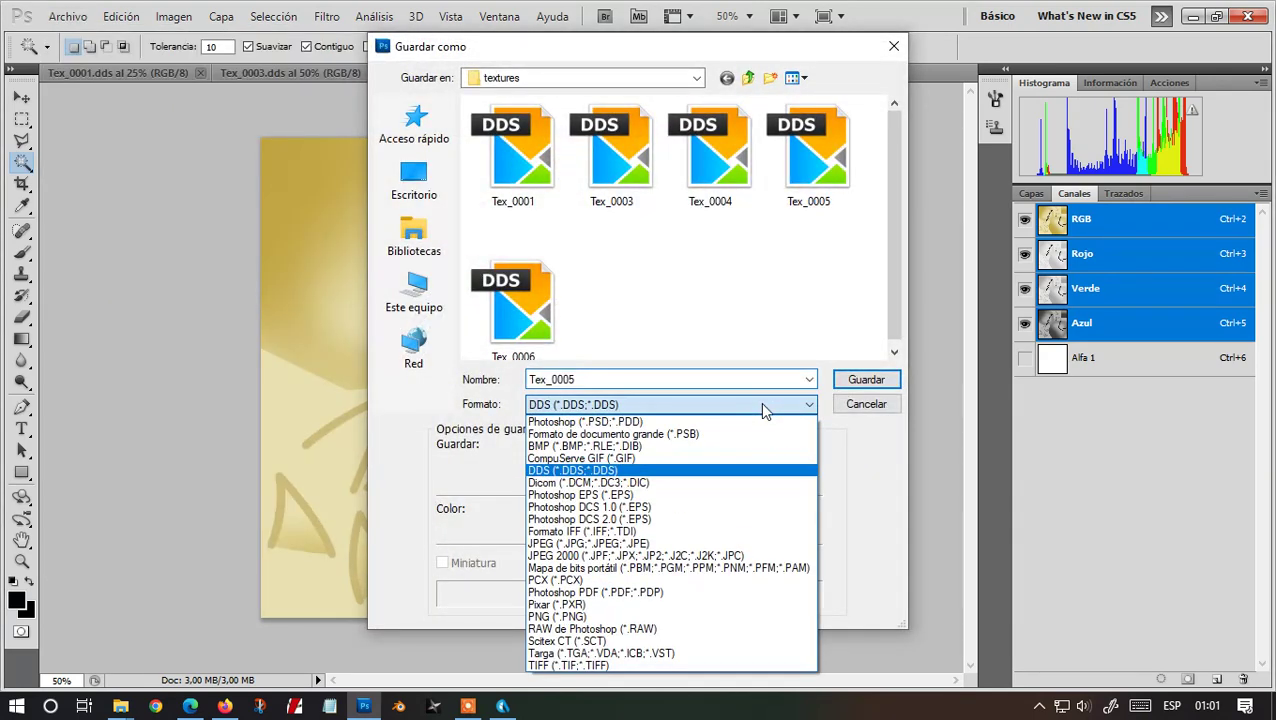
click(575, 625)
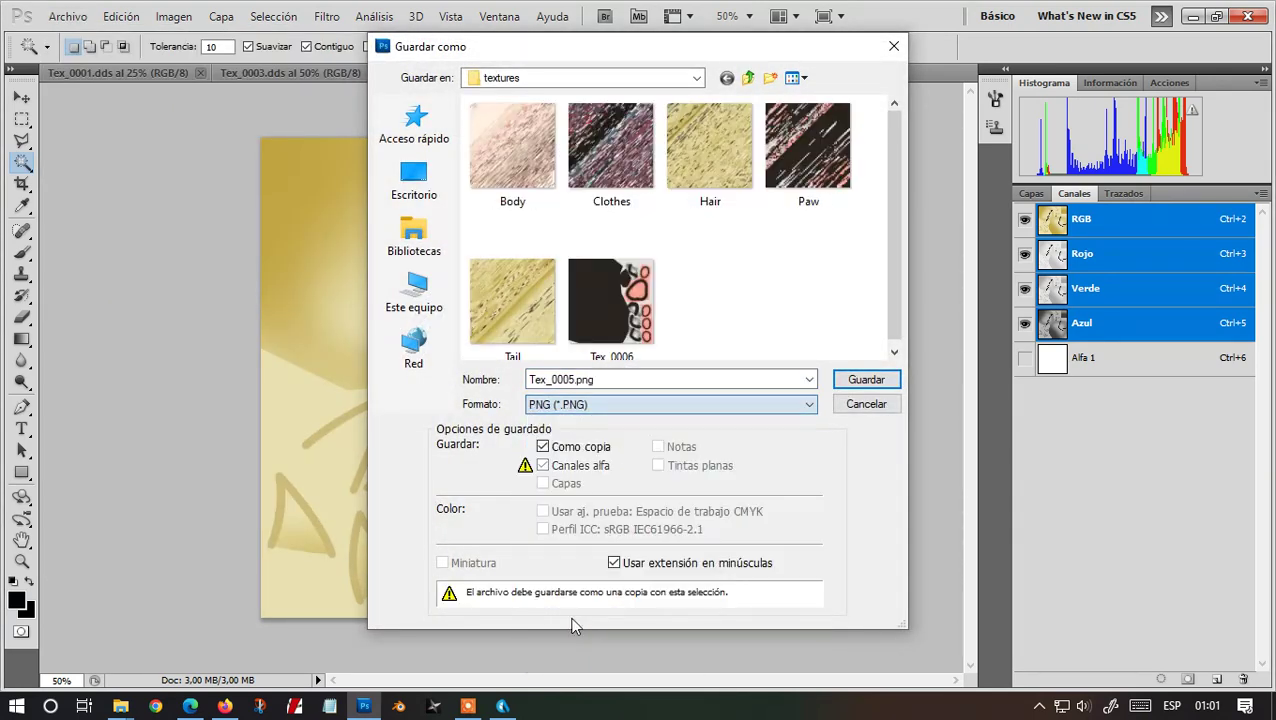
click(866, 380)
click(676, 240)
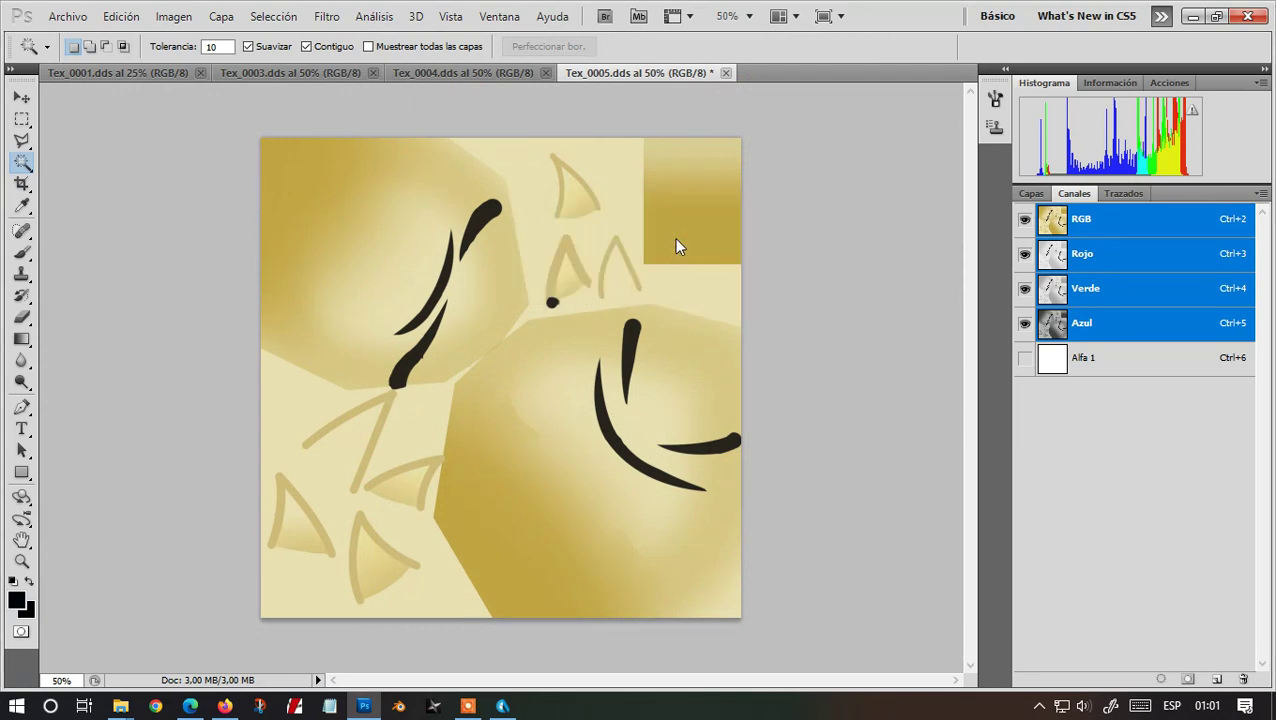
click(726, 74)
click(646, 279)
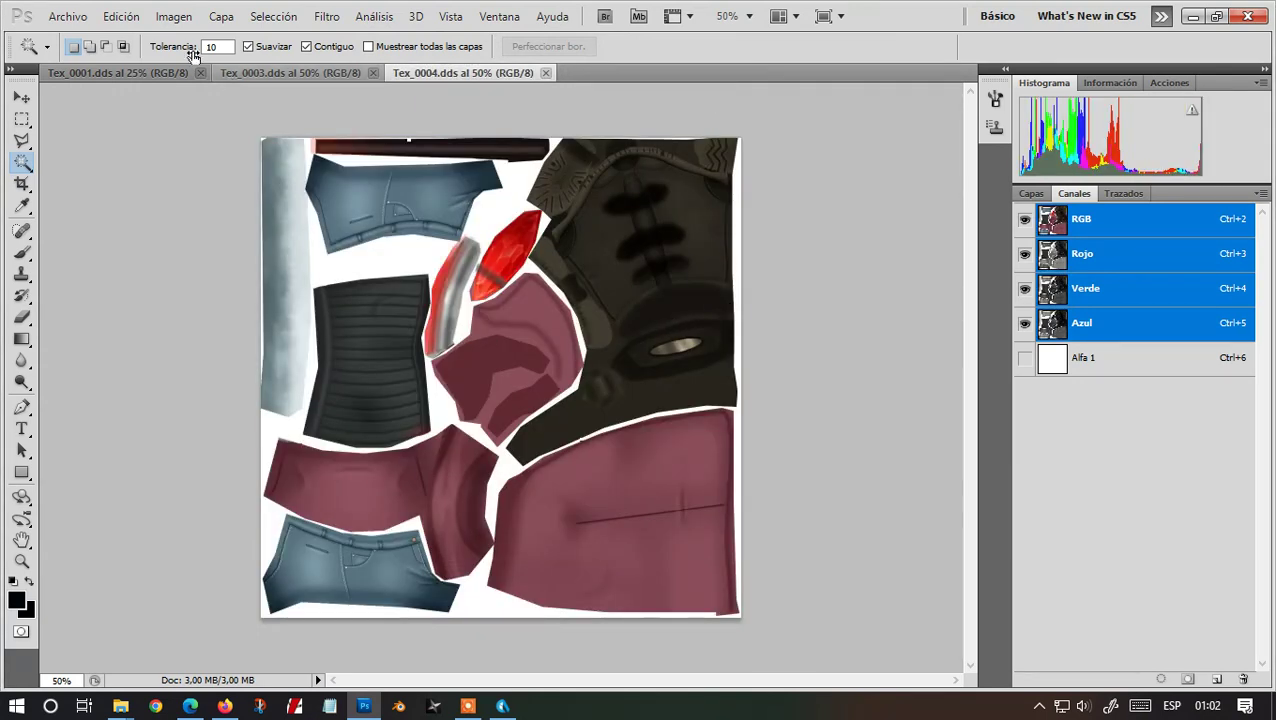
Flip the canvas of Tex_0004.dds vertically
click(173, 17)
mouse_move(215, 190)
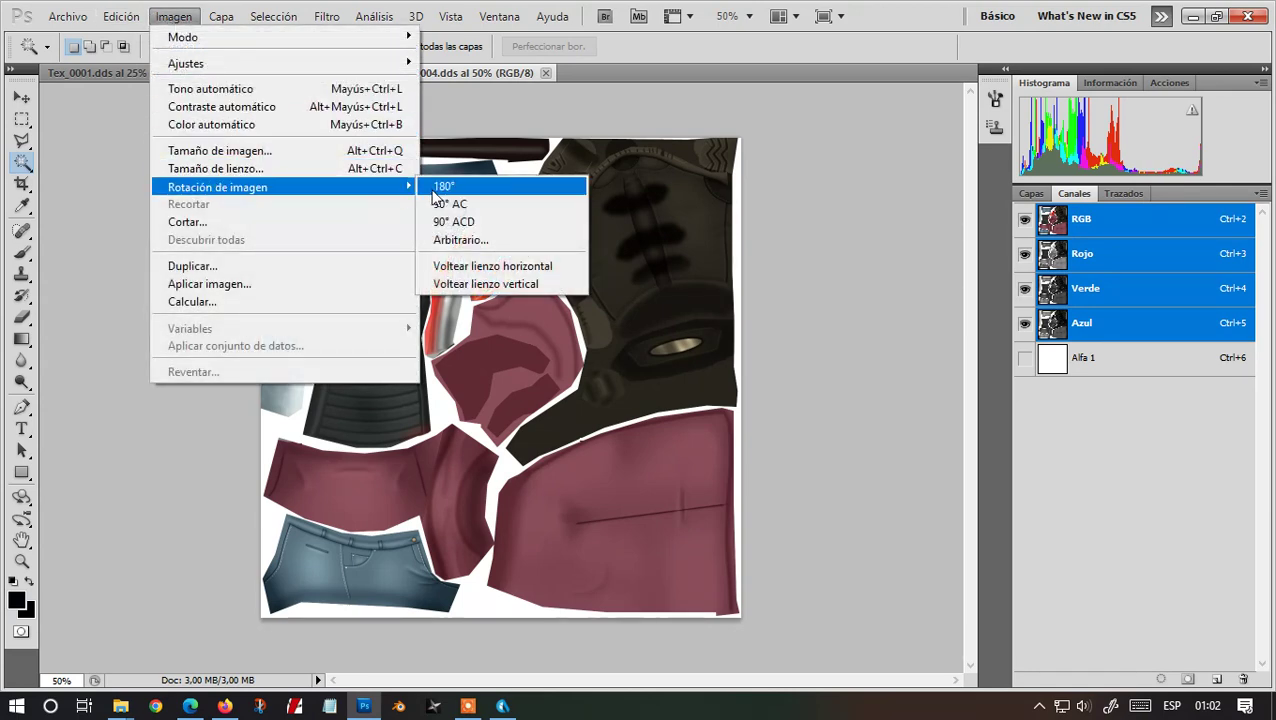
click(486, 283)
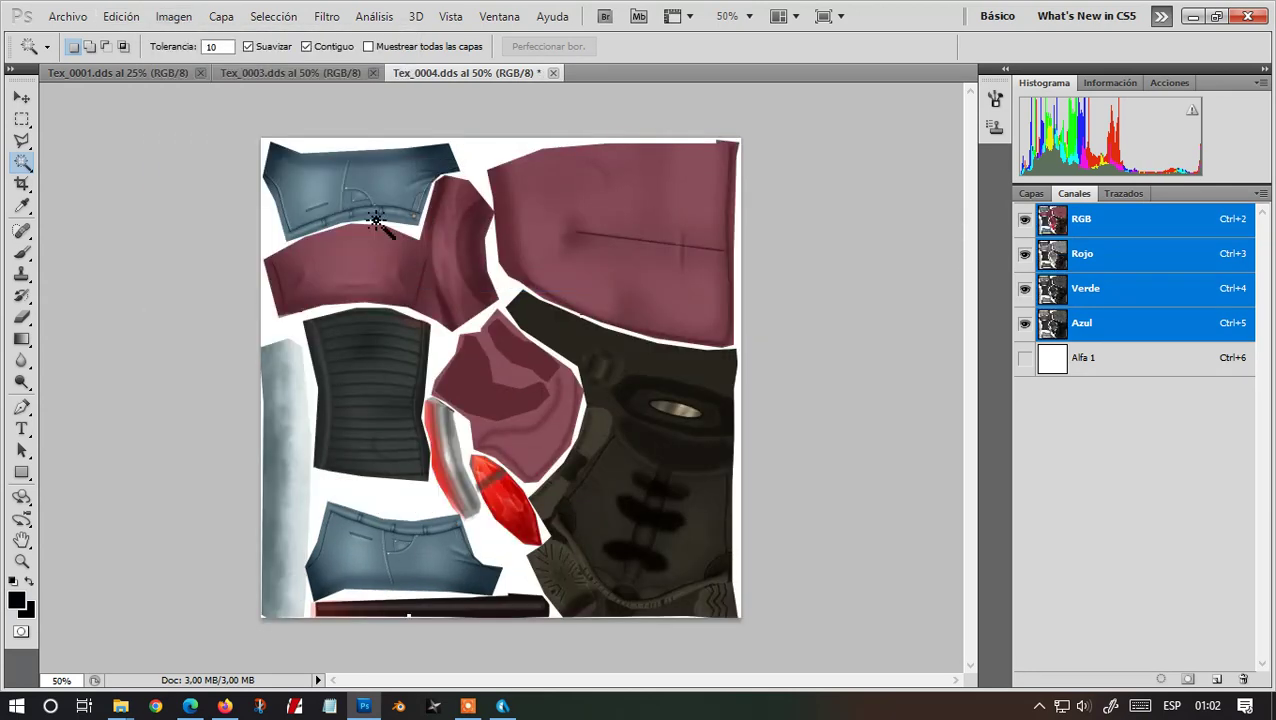
Save the flipped image as a non-interlaced Tex_0004.png in the textures folder and close Tex_0004.dds without saving its changes
click(67, 17)
click(134, 303)
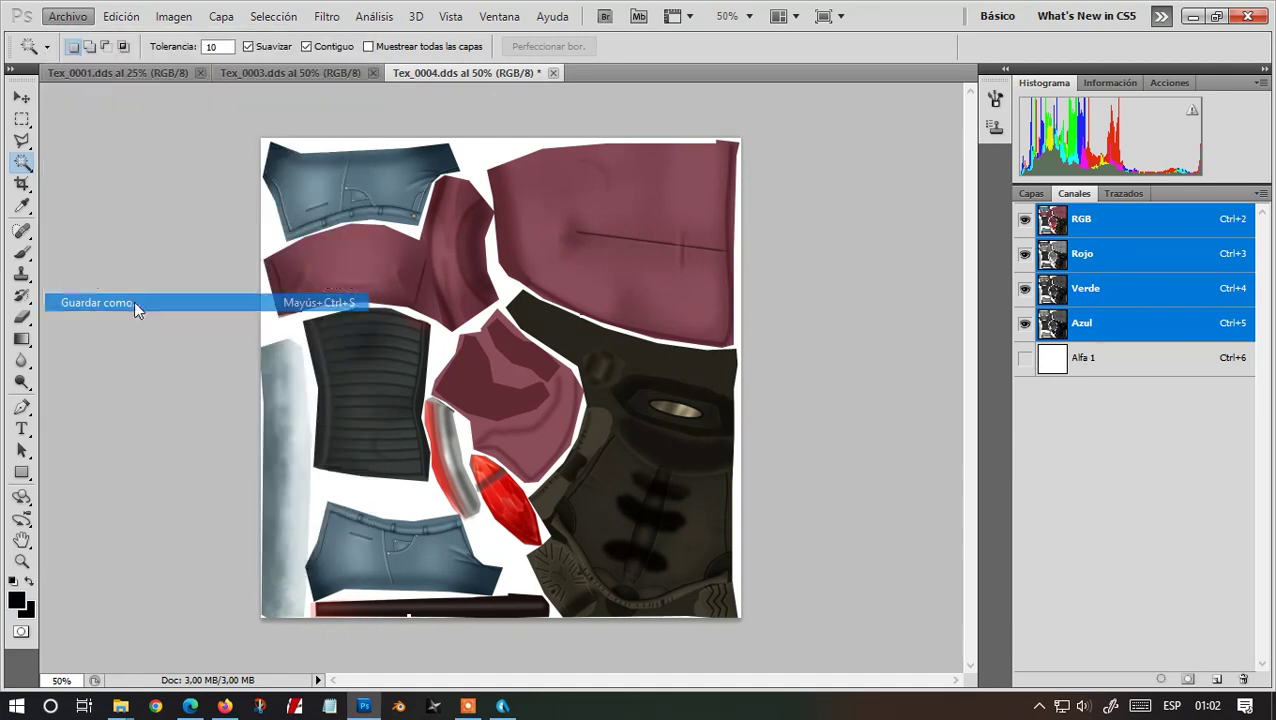
click(621, 405)
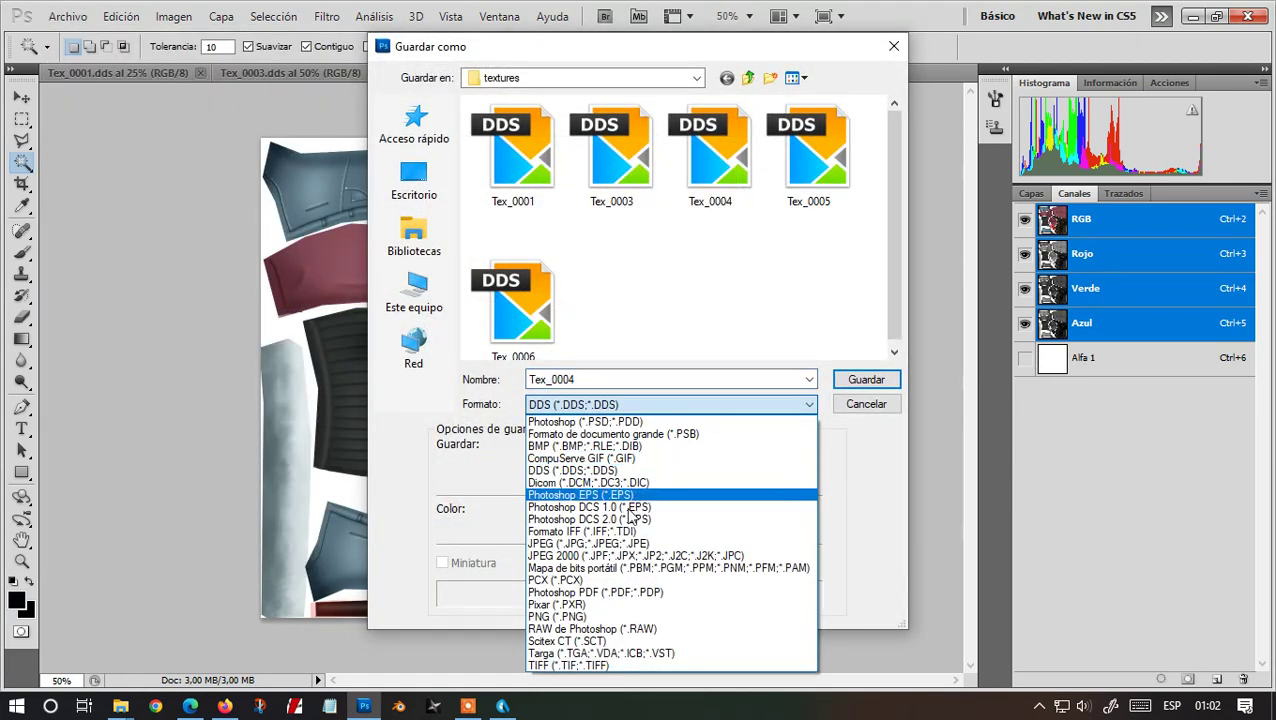
click(580, 617)
click(850, 381)
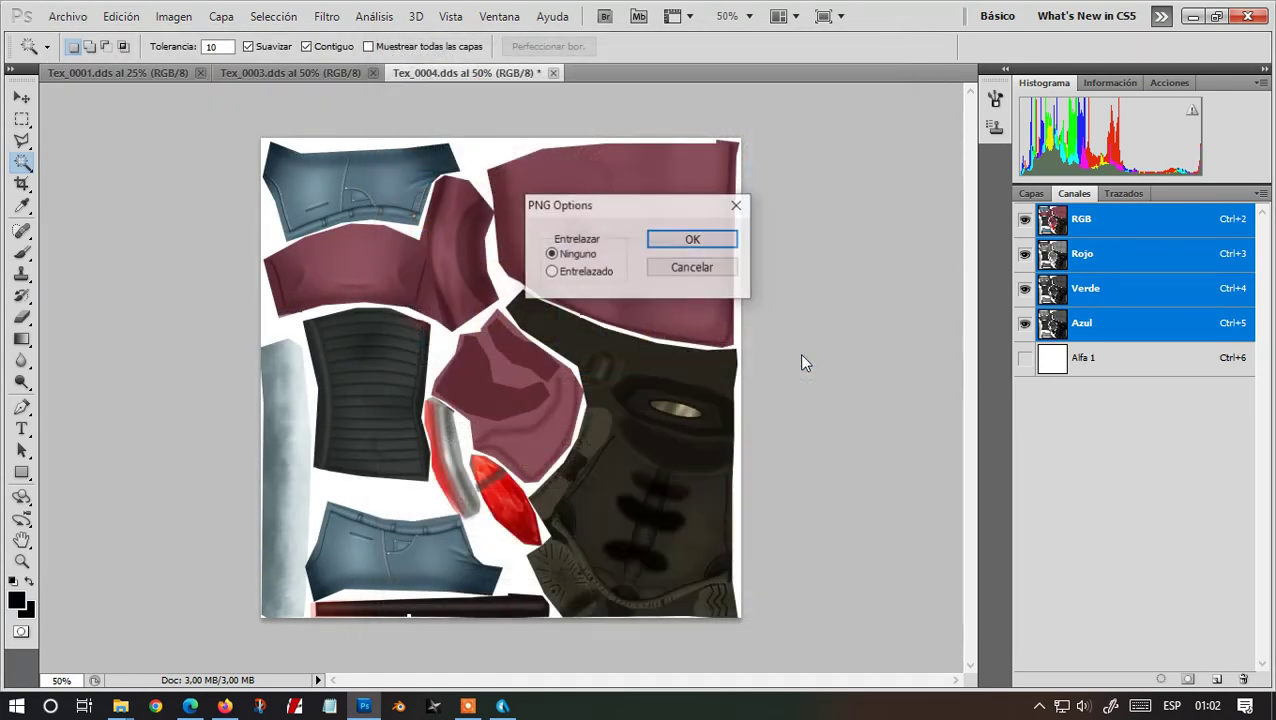
click(662, 246)
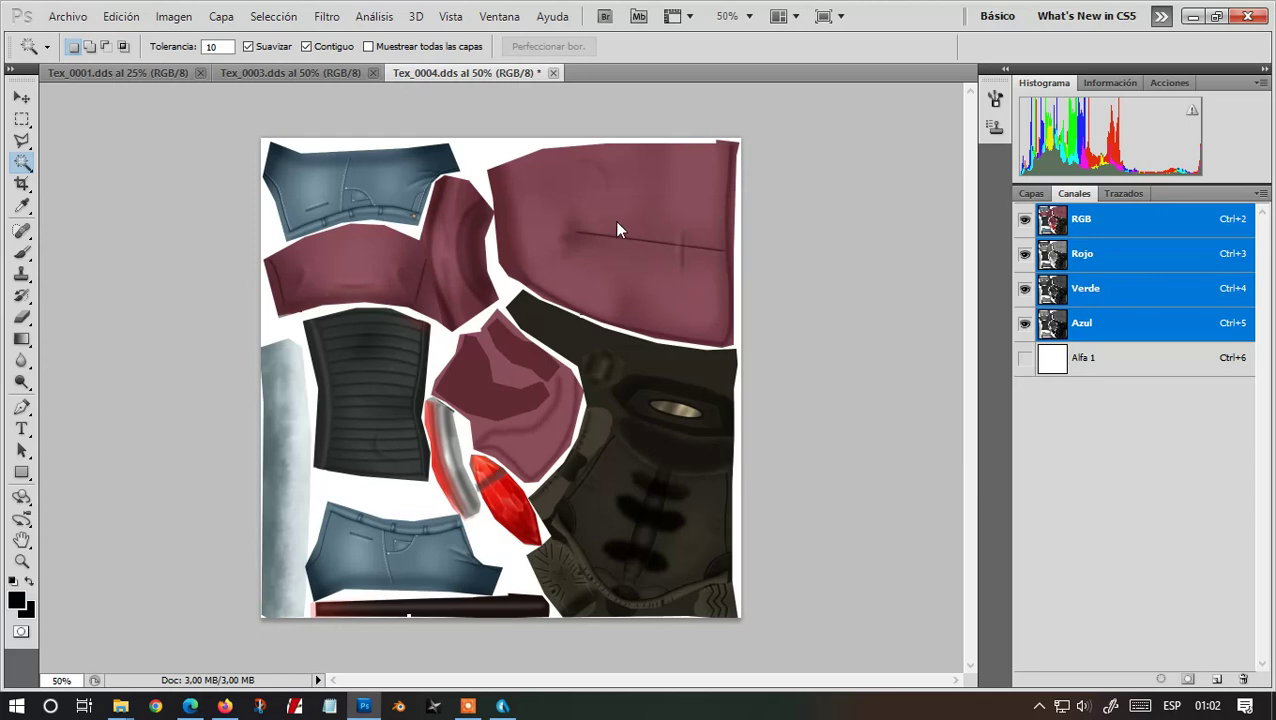
click(553, 74)
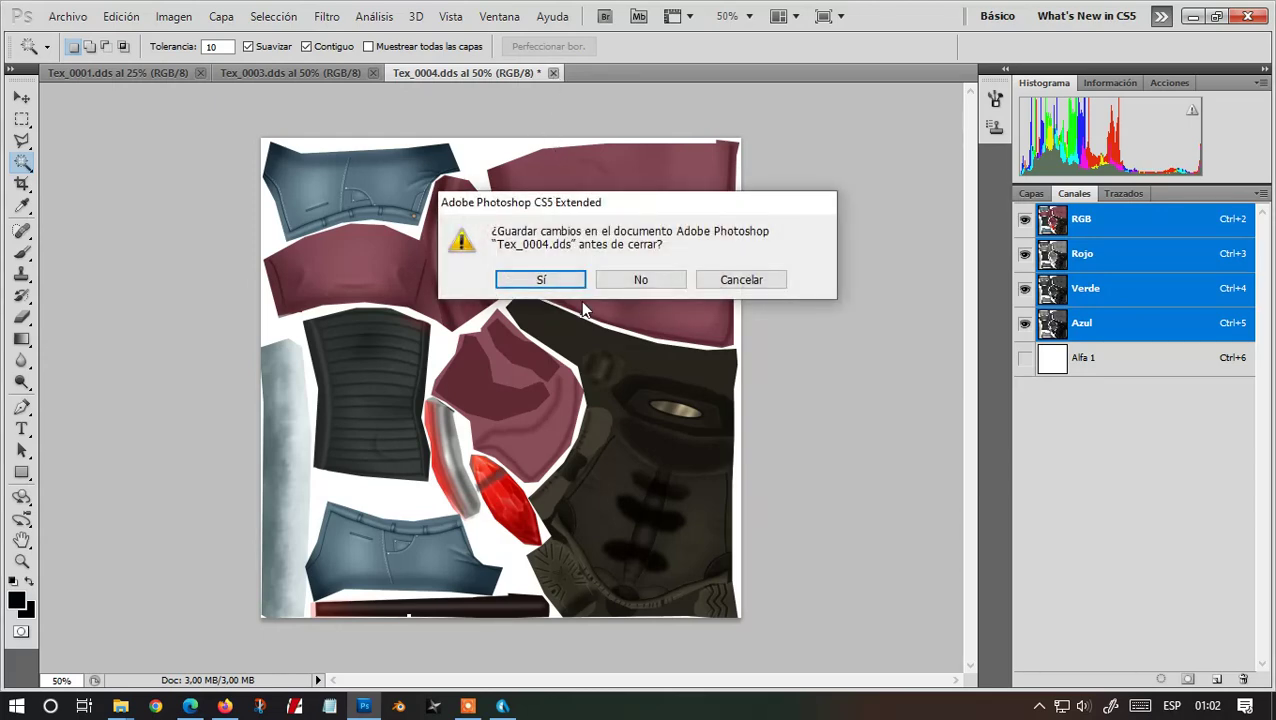
click(639, 283)
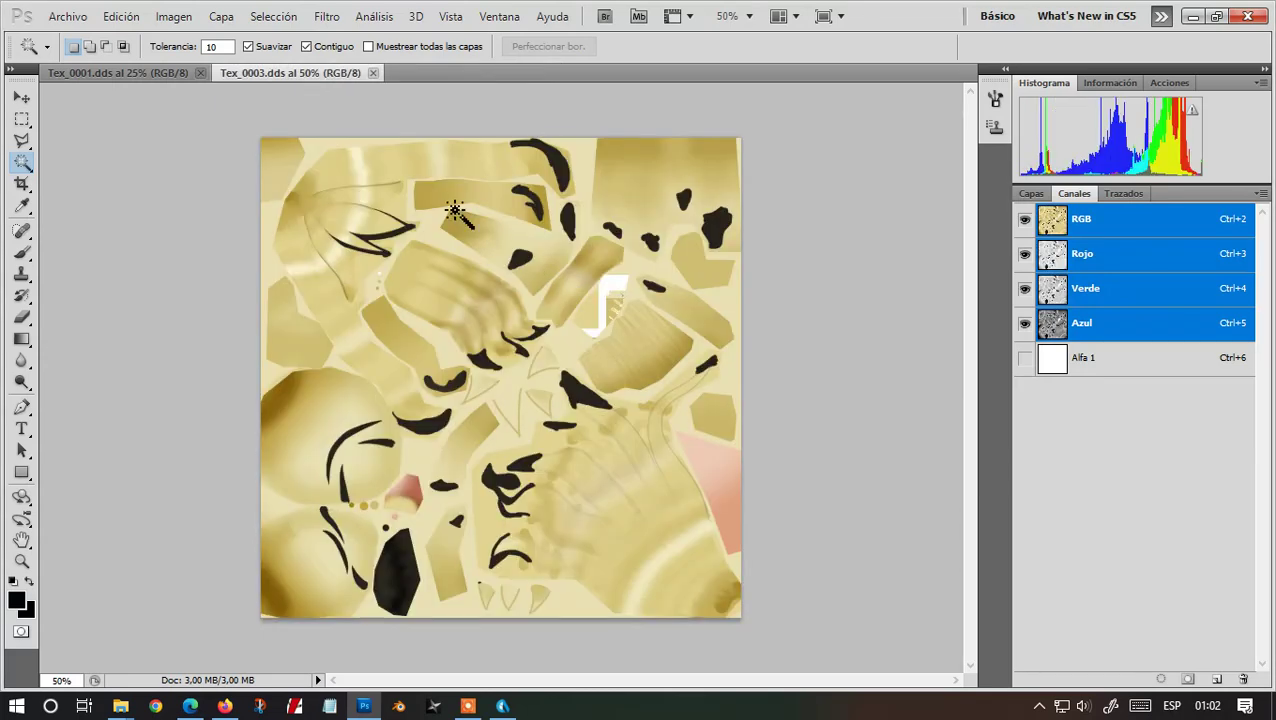
Flip the canvas of Tex_0003.dds vertically
click(171, 17)
mouse_move(240, 188)
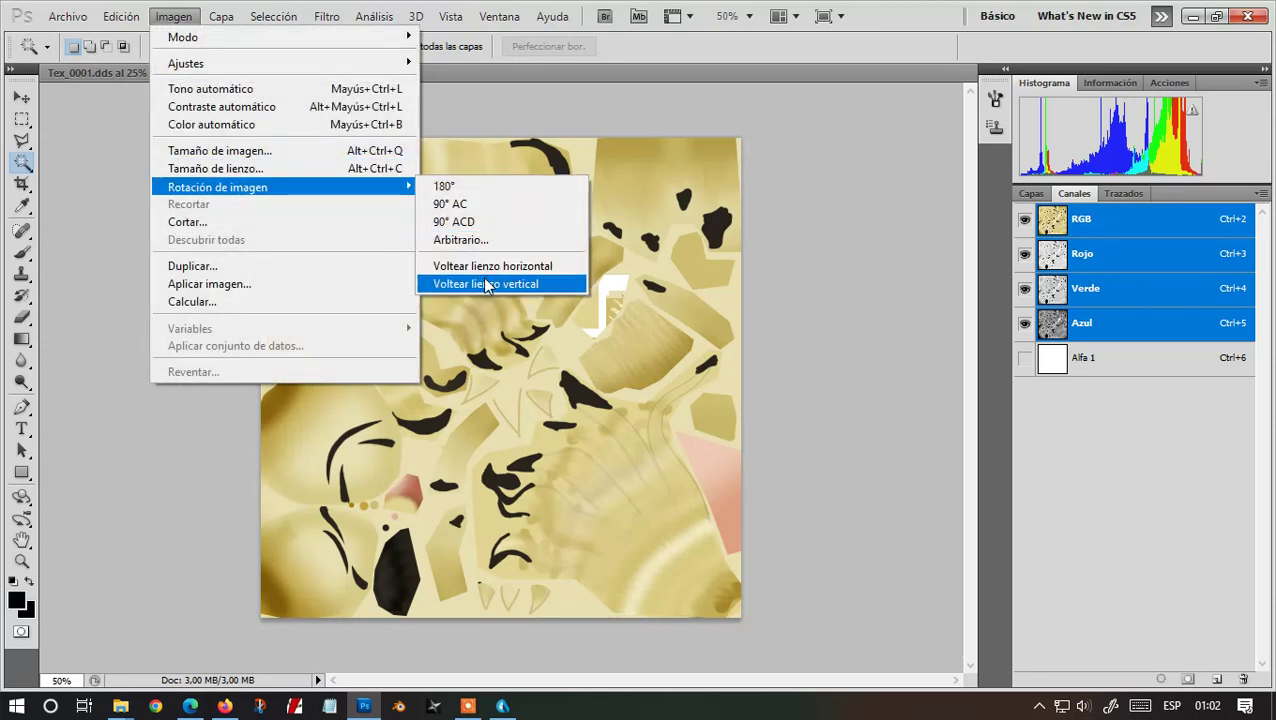
click(445, 283)
Save the flipped image as a non-interlaced Tex_0003.png in the textures folder and close Tex_0003.dds without saving its changes
click(67, 16)
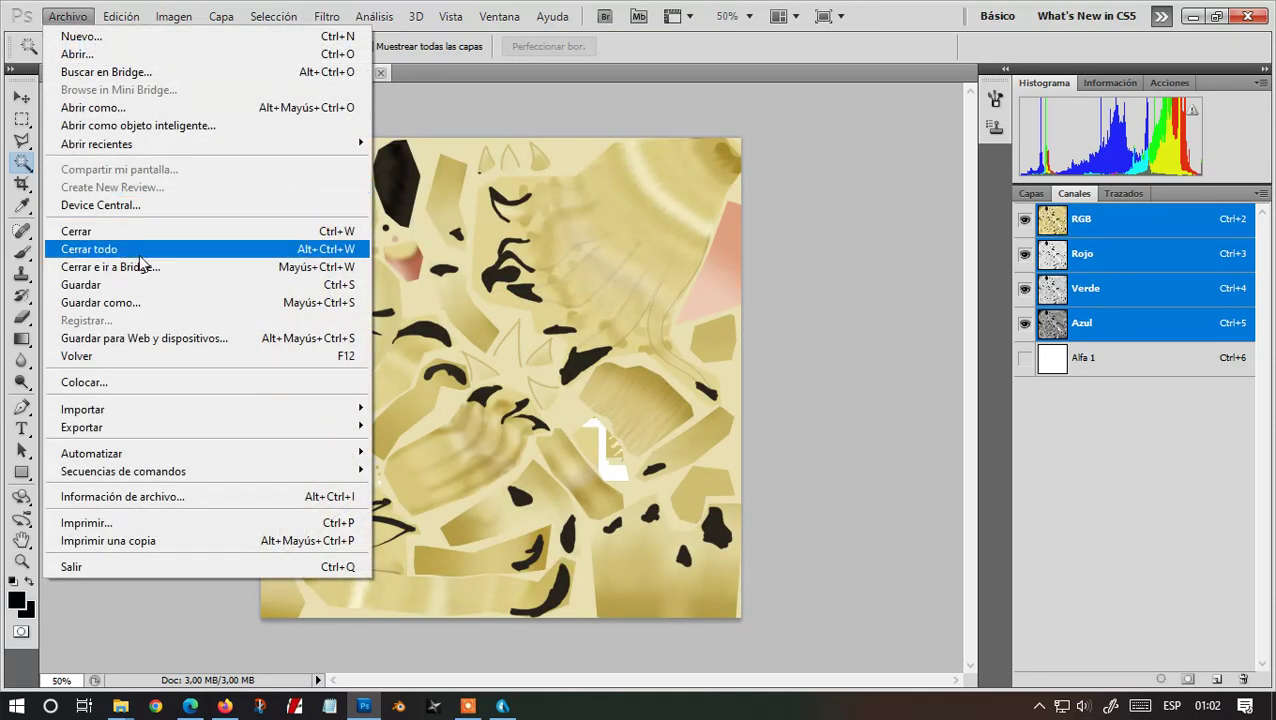
click(128, 261)
click(527, 404)
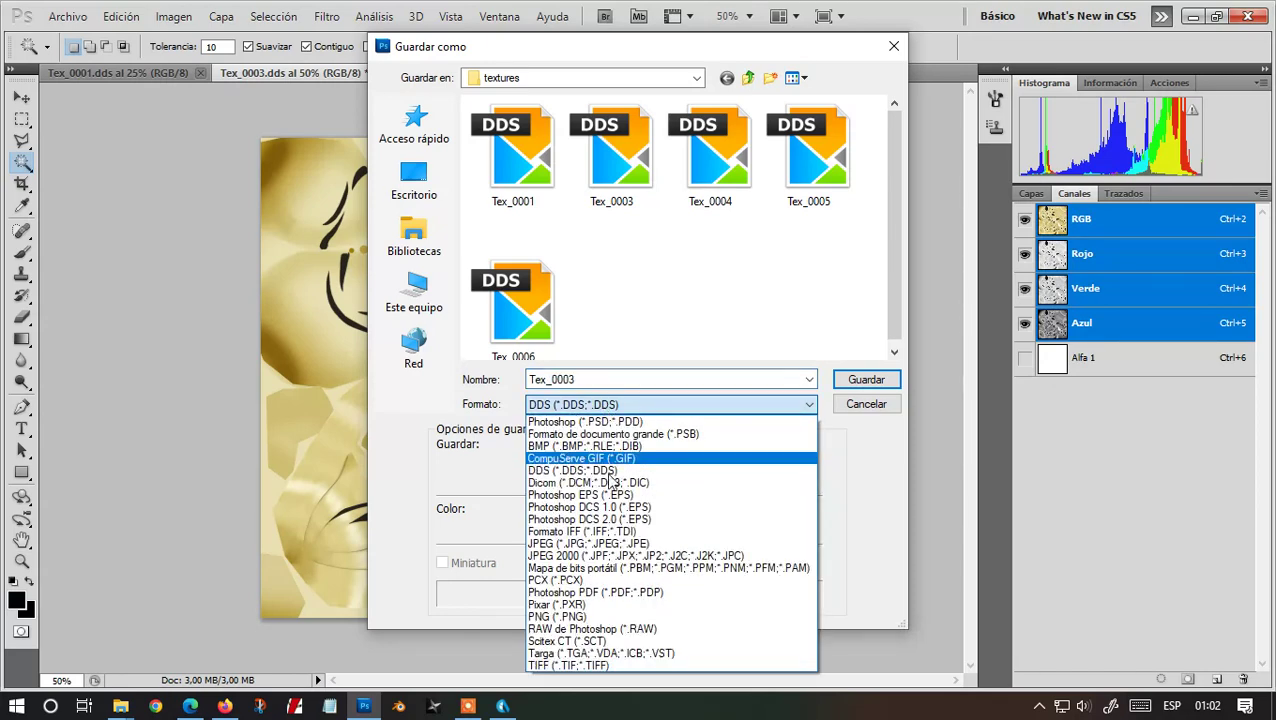
click(603, 588)
click(872, 384)
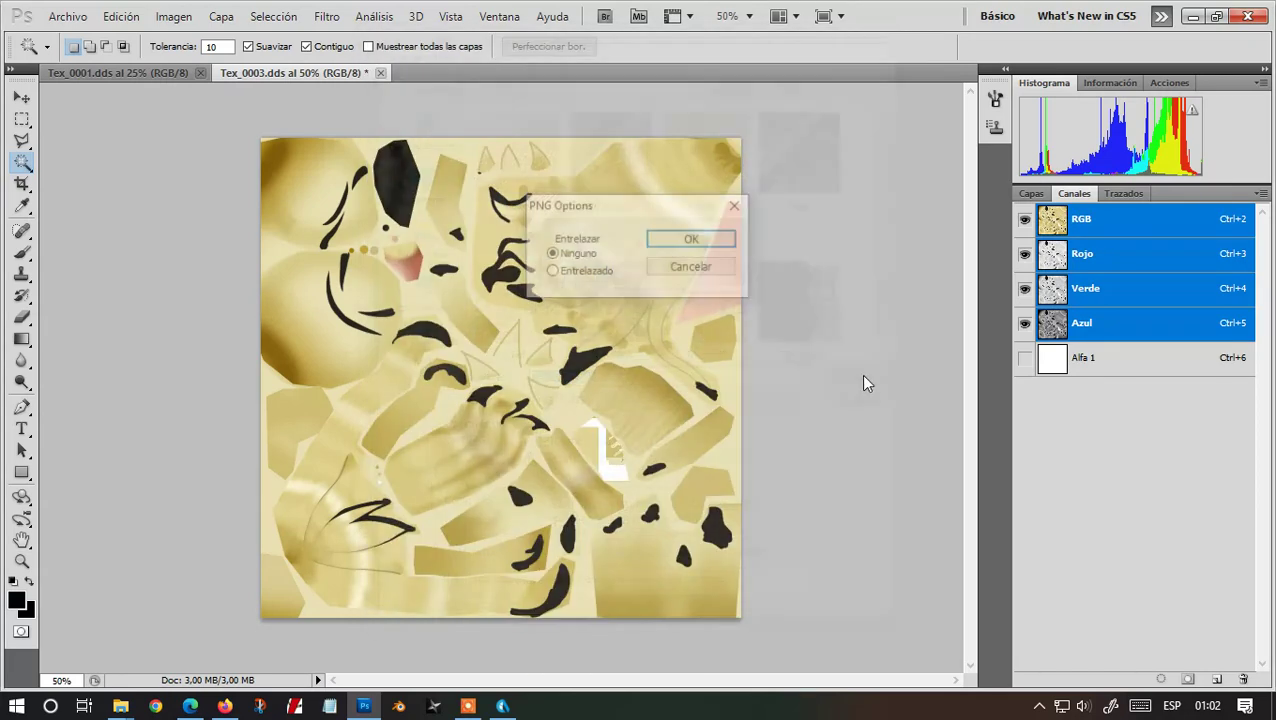
click(680, 245)
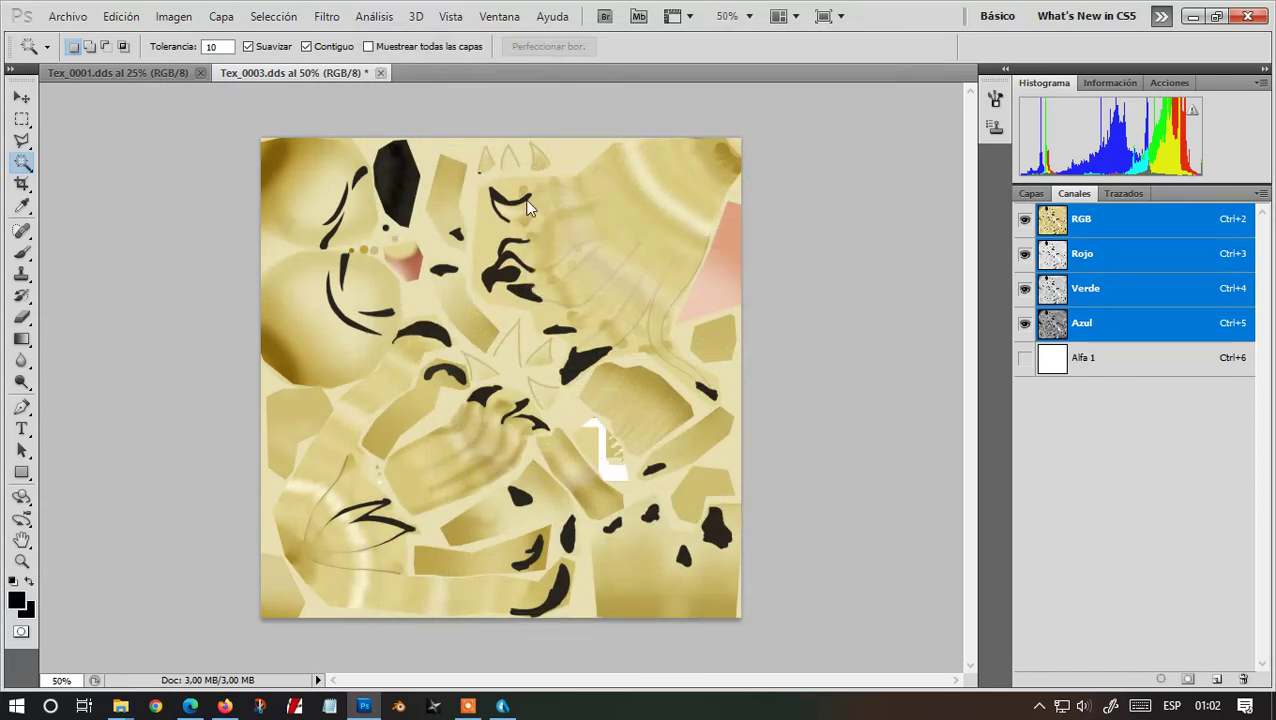
click(379, 76)
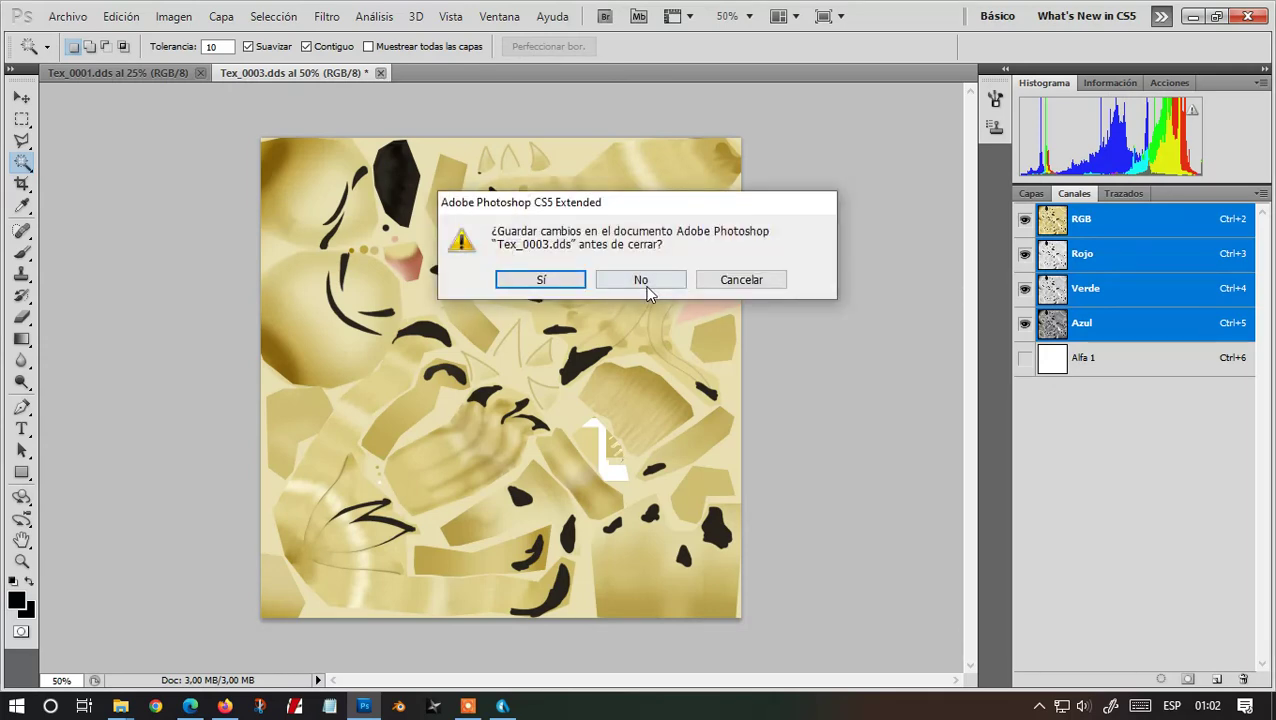
click(643, 283)
Flip the canvas of Tex_0001.dds vertically
click(173, 16)
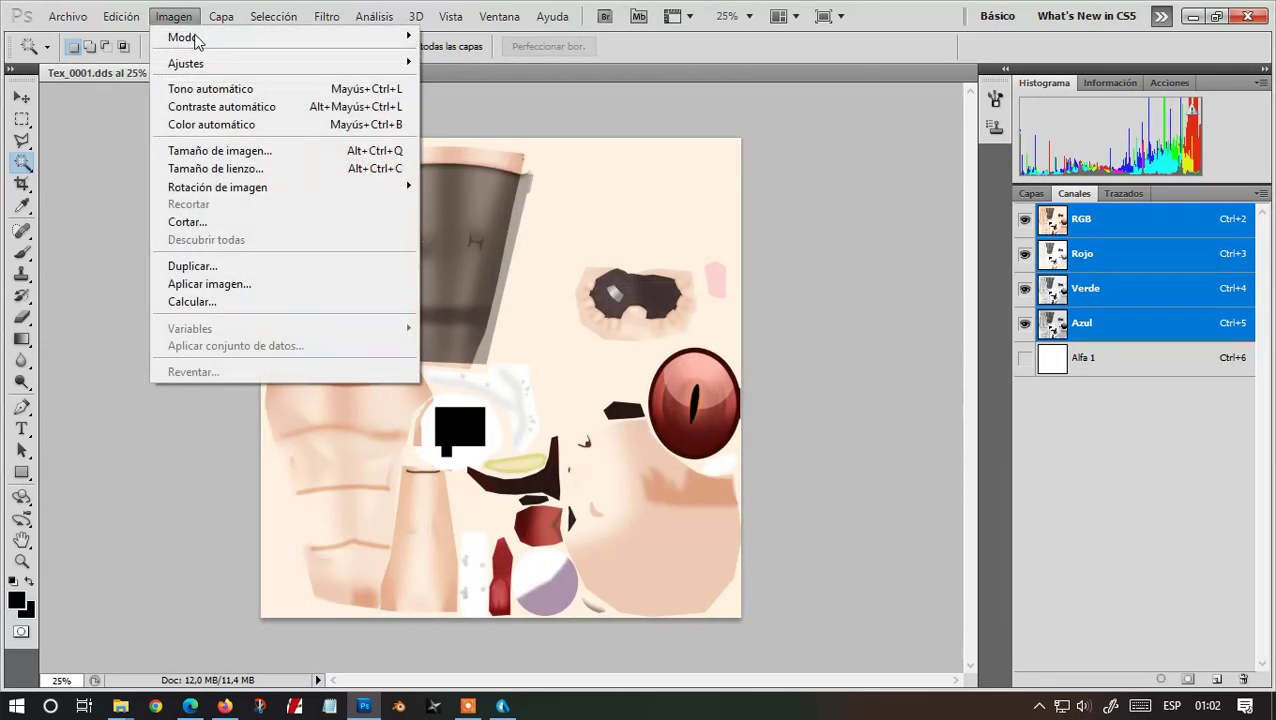
mouse_move(305, 188)
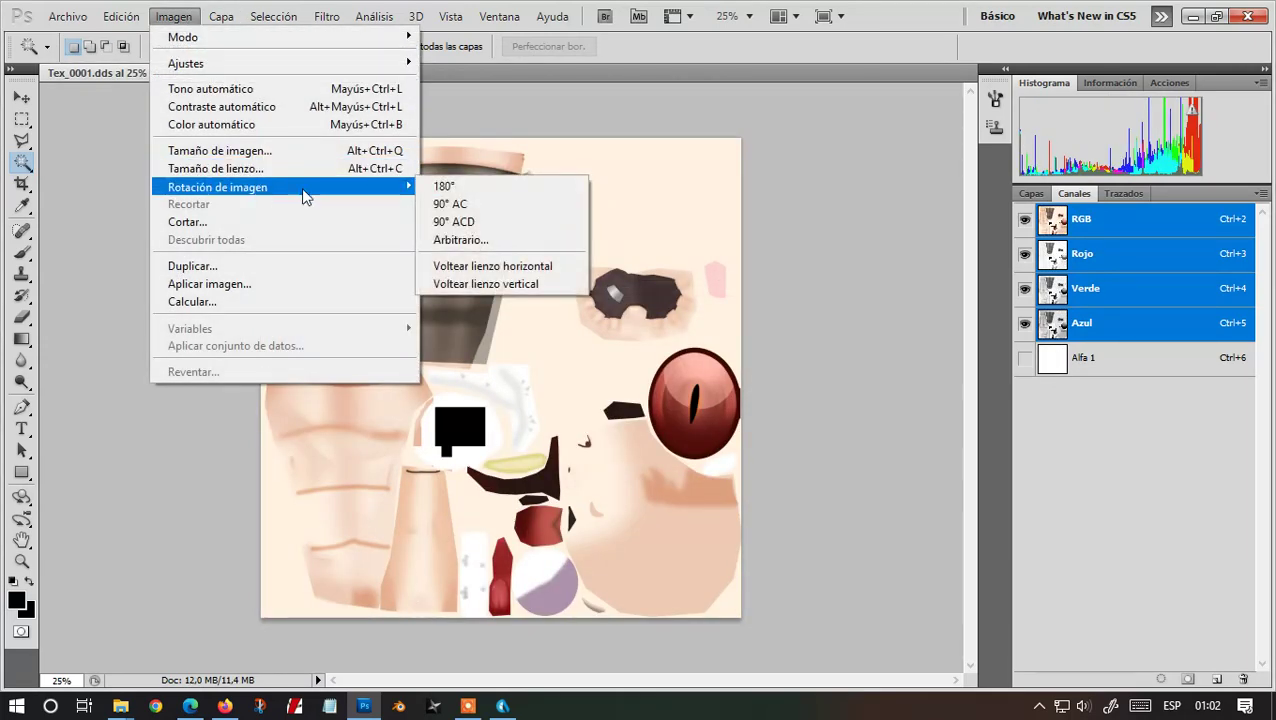
click(499, 285)
Save the flipped image as Tex_0001.png in the textures folder and quit Photoshop without saving the changes to Tex_0001.dds
click(78, 17)
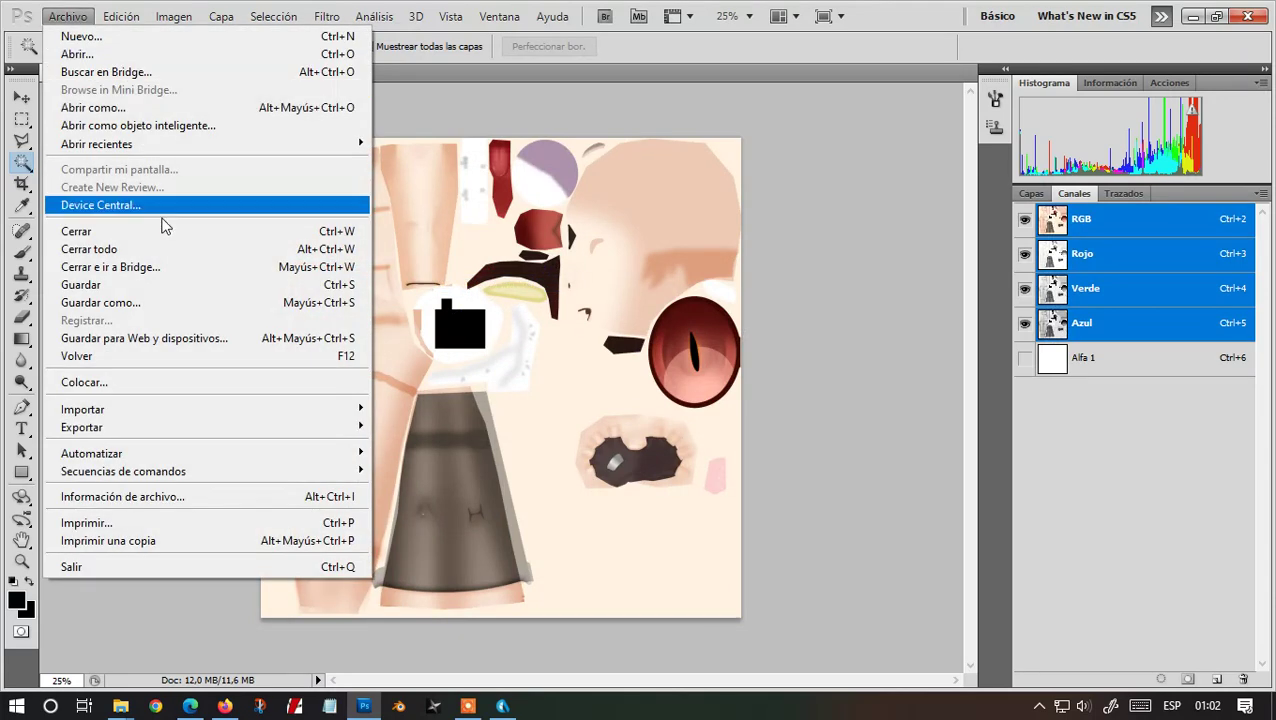
click(118, 303)
click(600, 405)
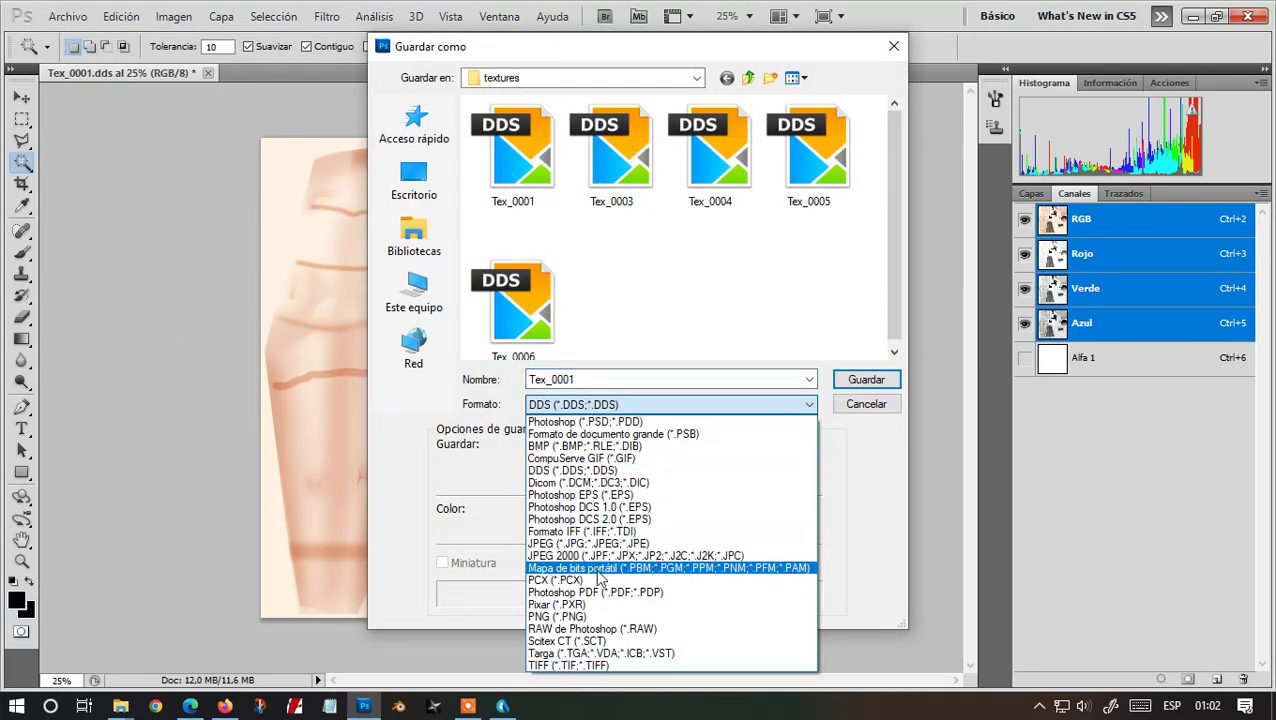
click(560, 617)
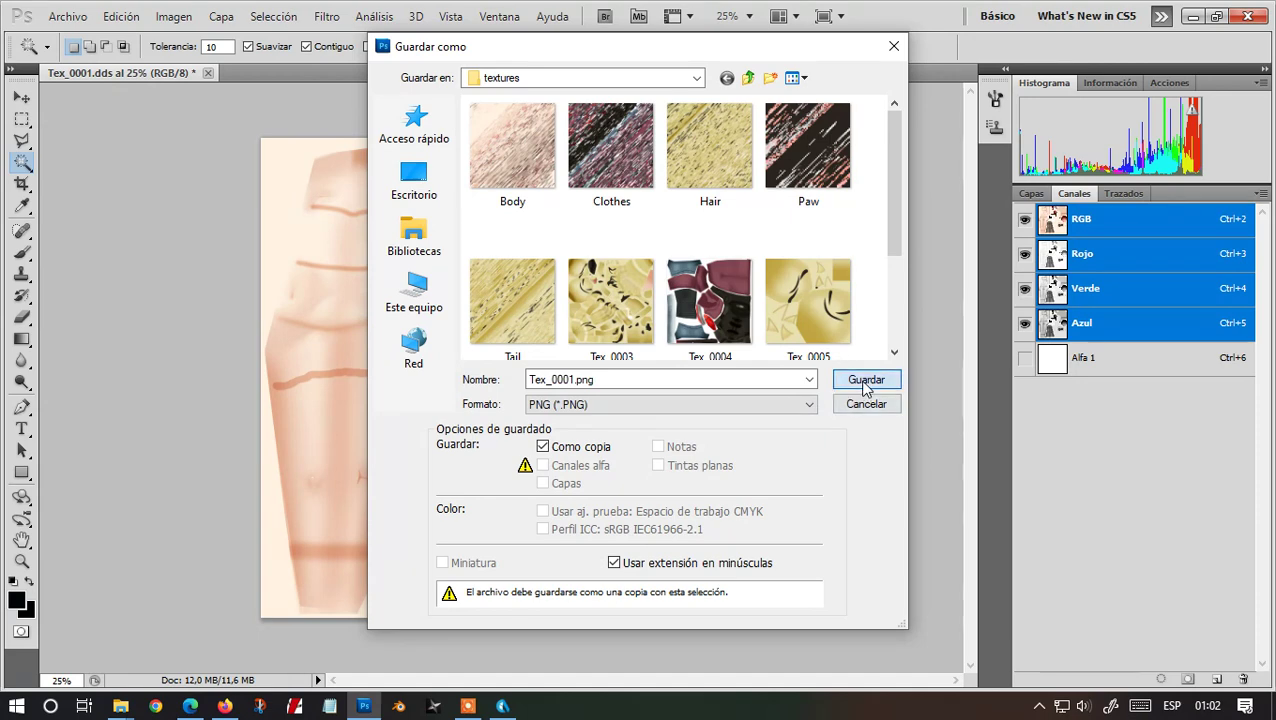
click(865, 380)
click(693, 241)
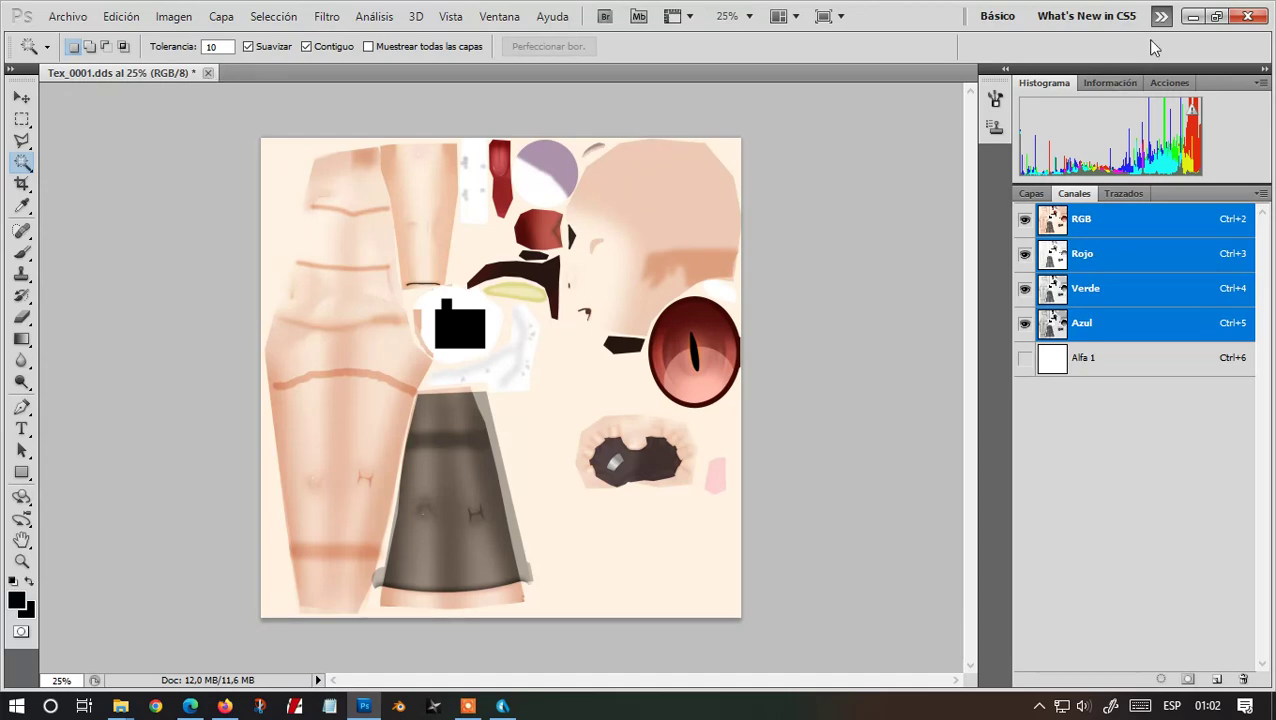
click(1247, 16)
click(718, 270)
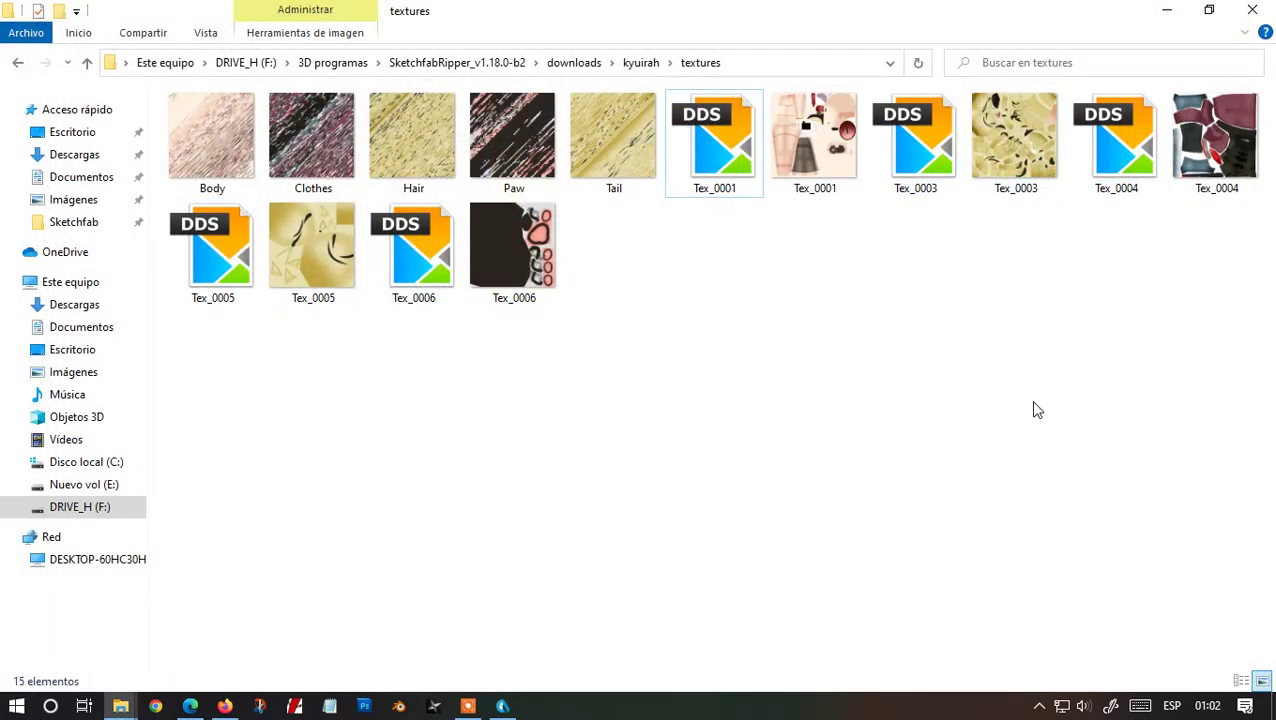
Delete the five DDS files, Tex_0001 and Tex_0003 to Tex_0006, from the kyuirah textures folder
click(722, 160)
ctrl+click(913, 156)
ctrl+click(1113, 150)
ctrl+click(213, 250)
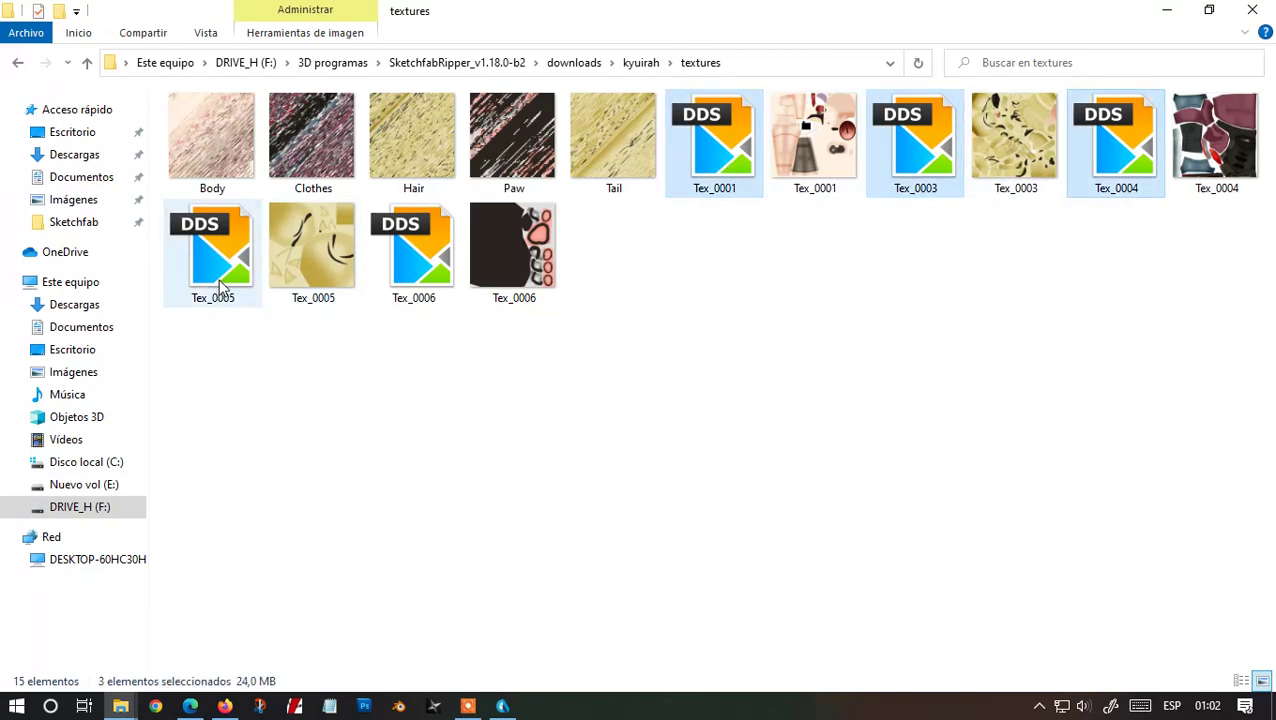
ctrl+click(416, 284)
key(Delete)
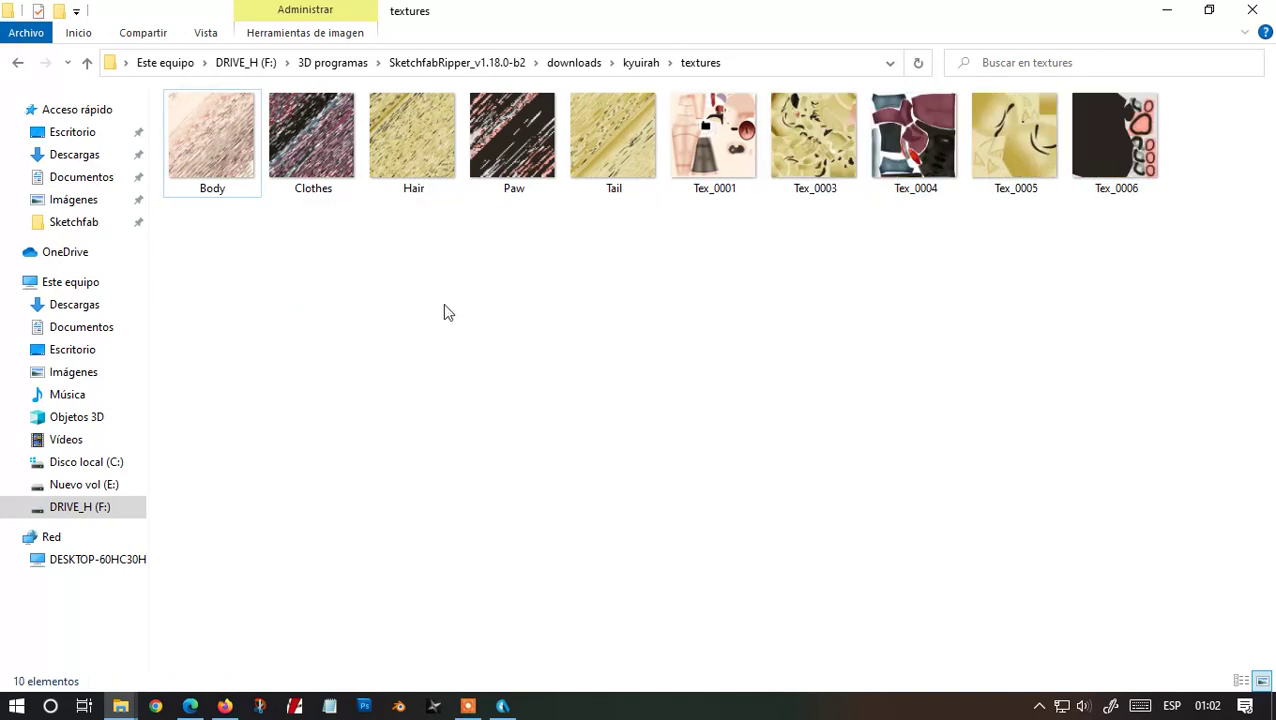
Delete the scrambled Body, Clothes, Hair, Paw and Tail textures and go back to the kyuirah folder
drag(634, 230, 313, 220)
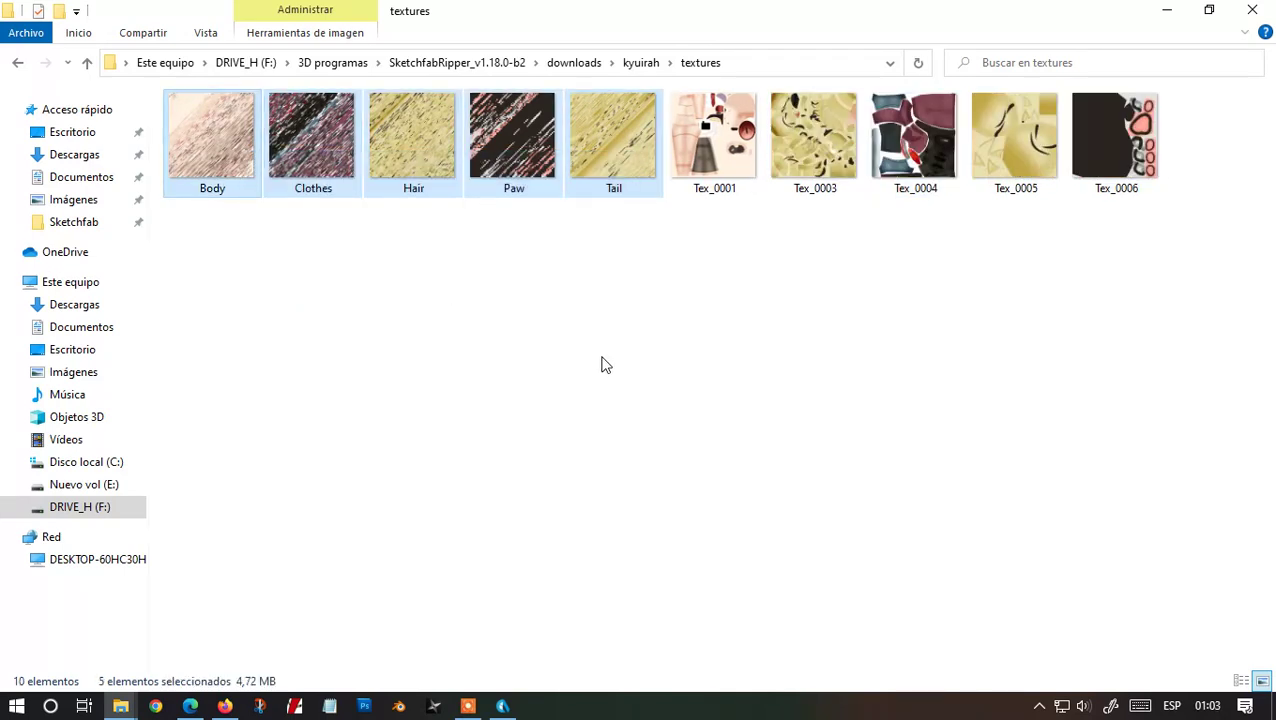
key(Delete)
key(BackSpace)
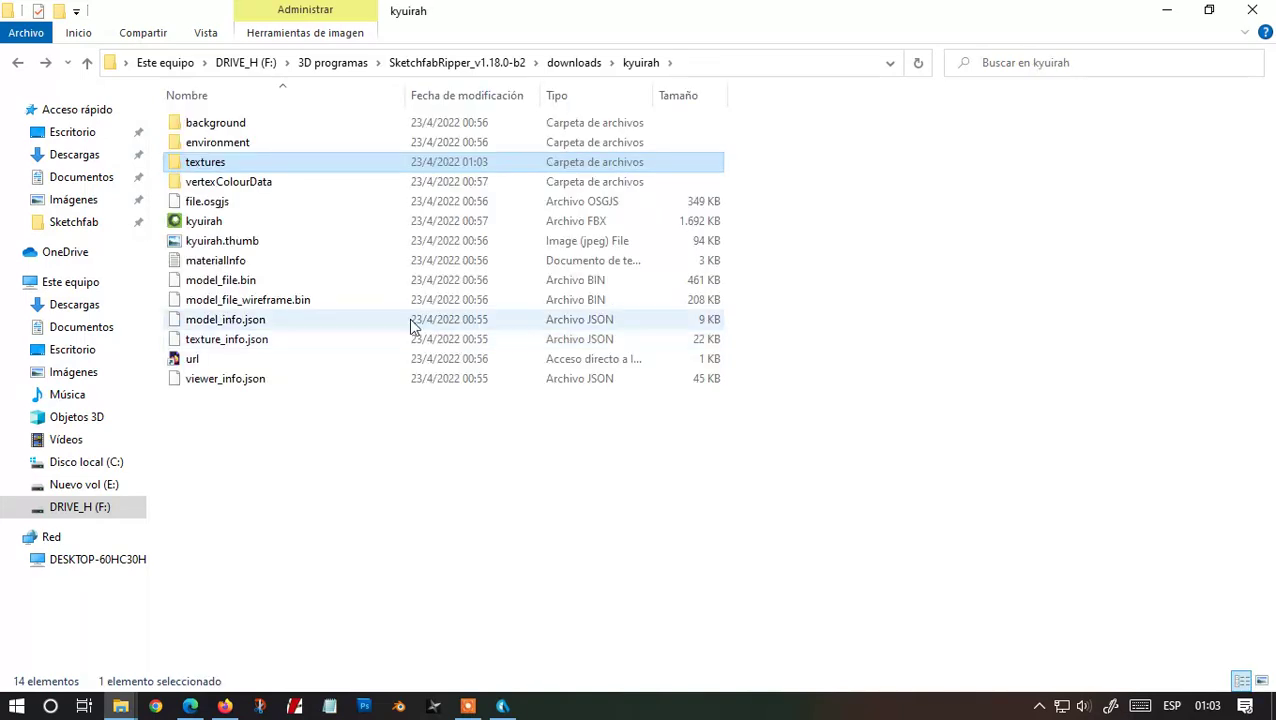
Open the kyuirah FBX file in Metasequoia 4, accepting the FBX import options as they are
click(210, 224)
double_click(205, 222)
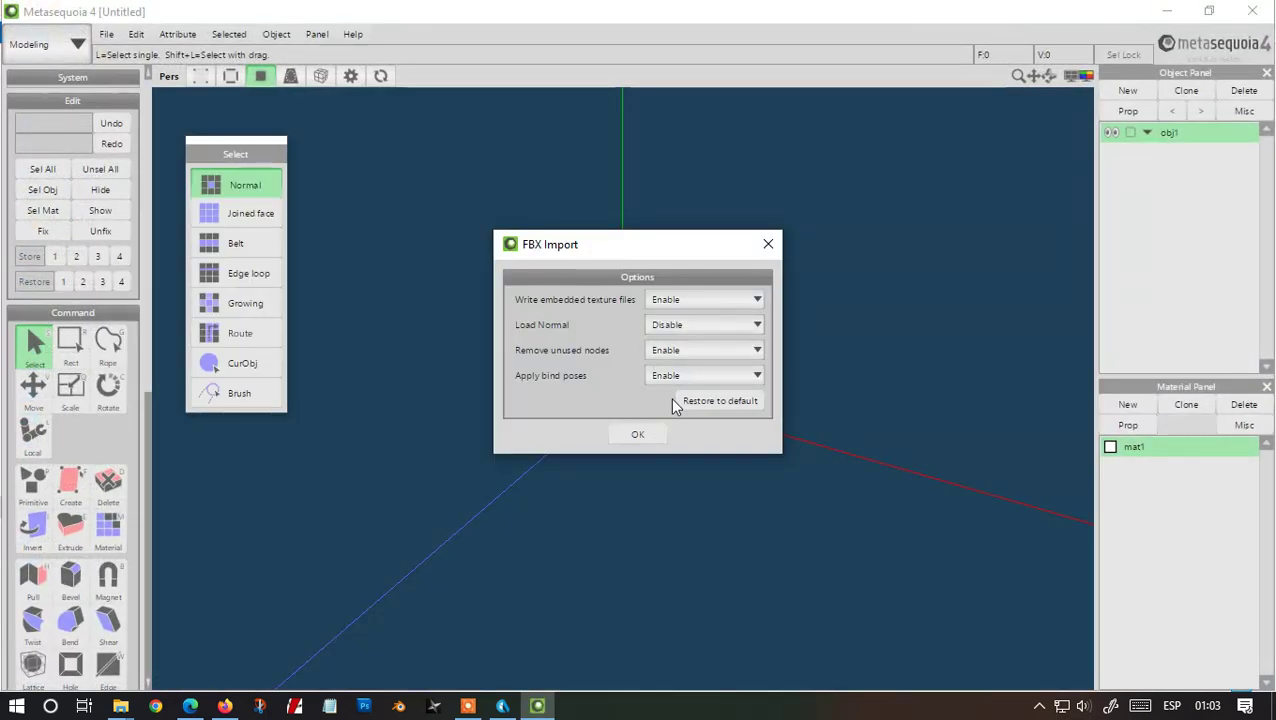
click(636, 428)
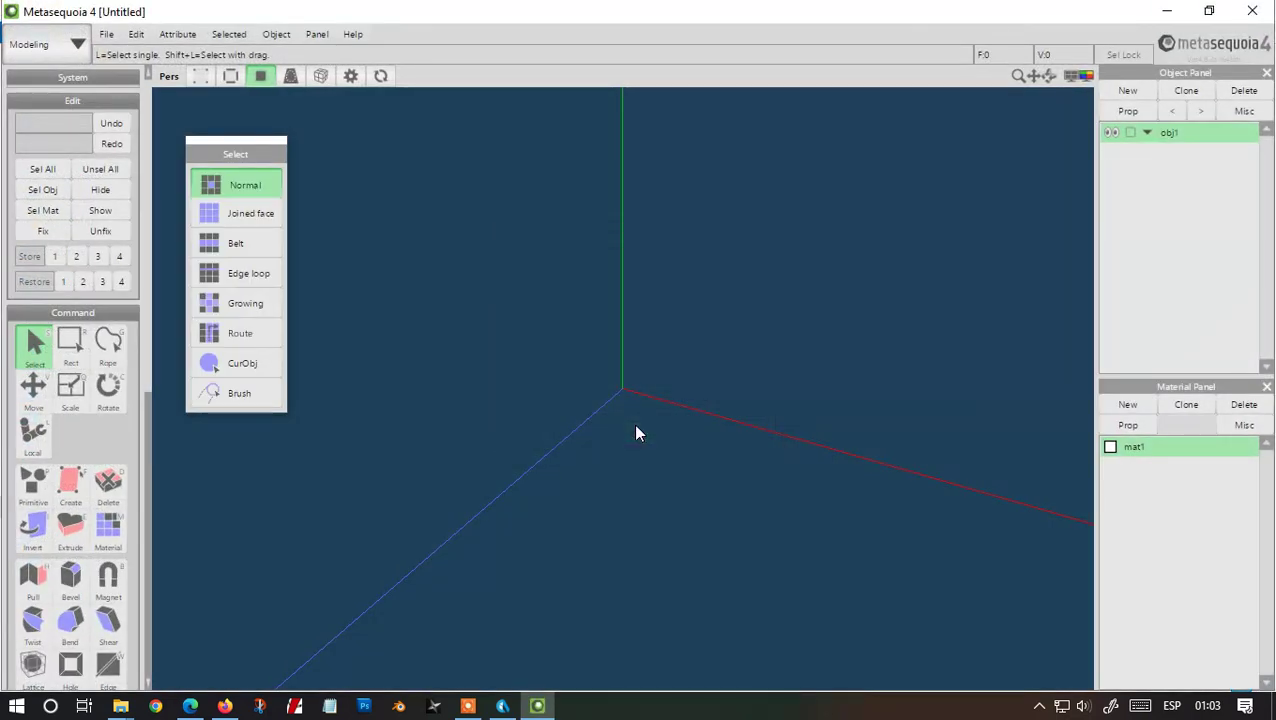
Select all five materials, Paw through Body, and set their shader to Phong
right_drag(634, 424, 720, 412)
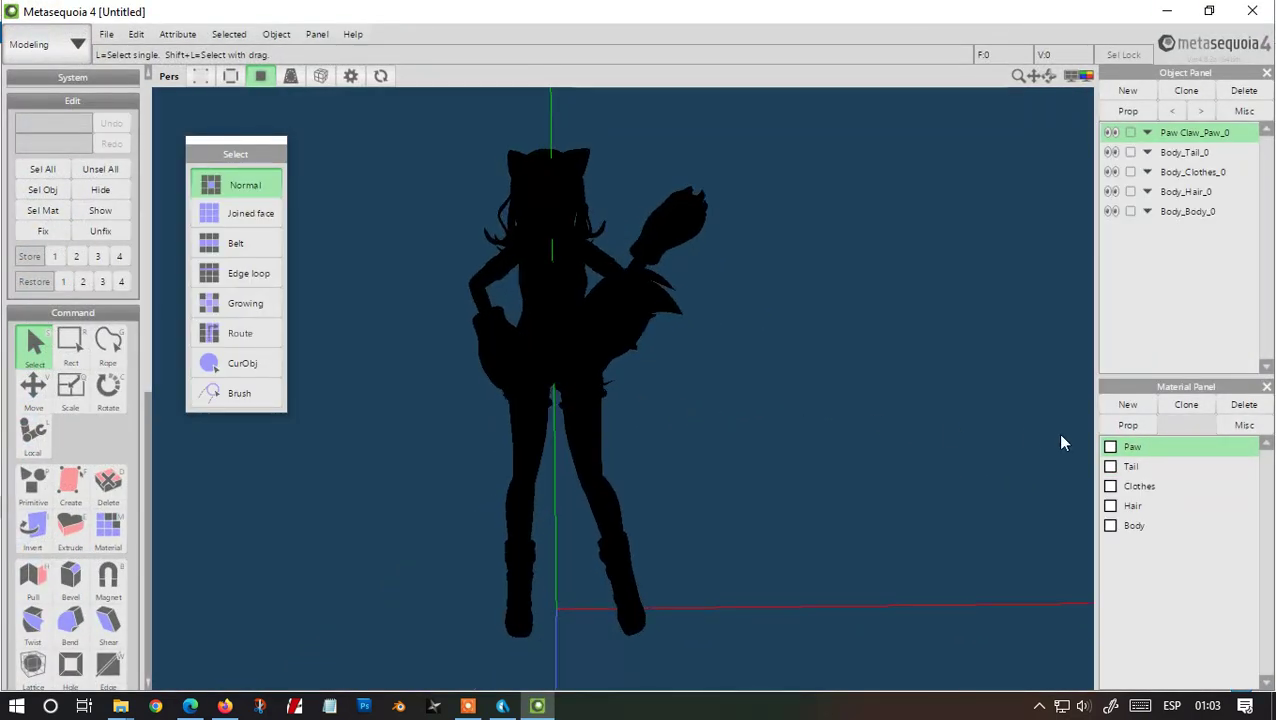
shift+click(1134, 526)
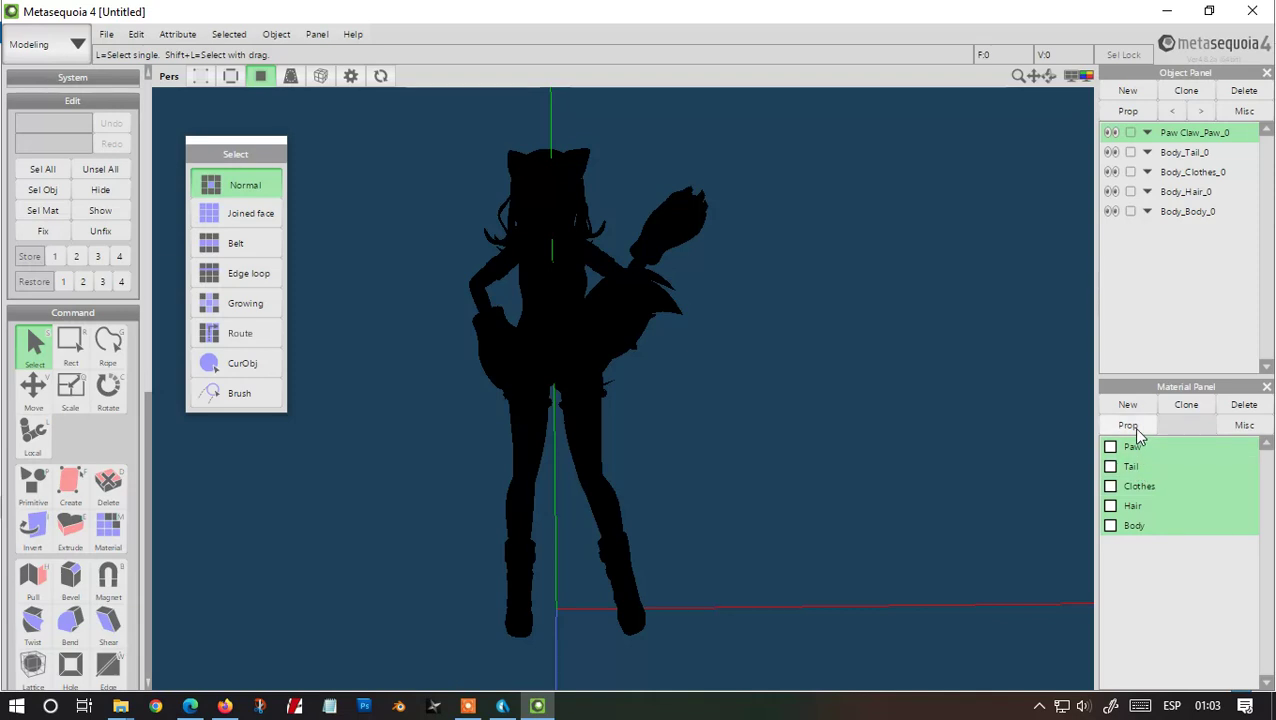
click(1135, 430)
click(798, 197)
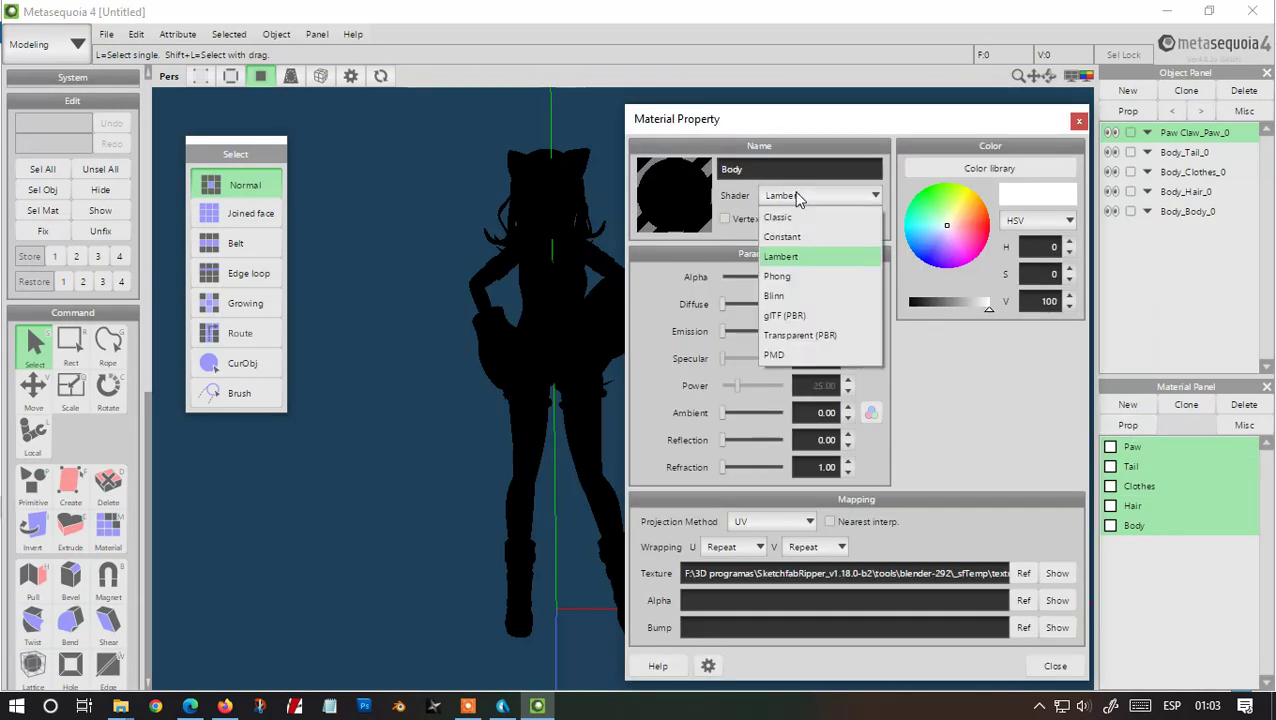
click(777, 276)
Set Diffuse, Emission and Specular to 0.60 and Power to 40.00 for all five materials
click(840, 300)
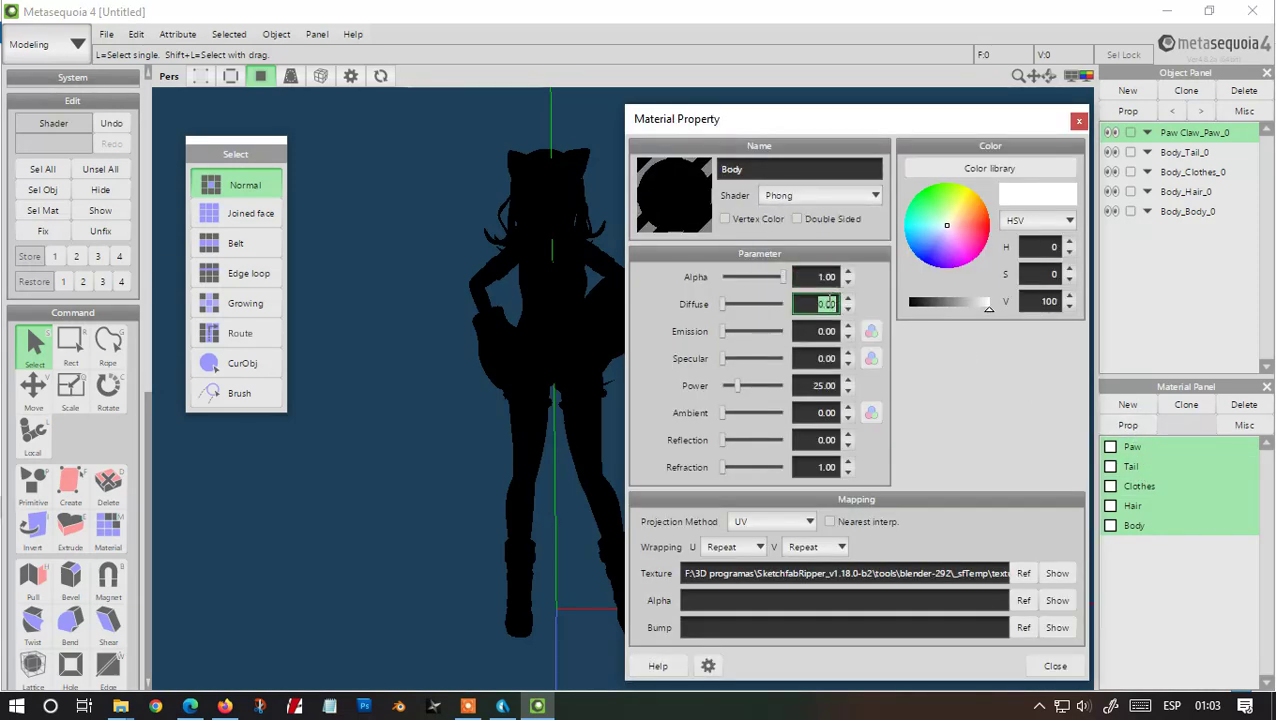
text(0.6)
key(Return)
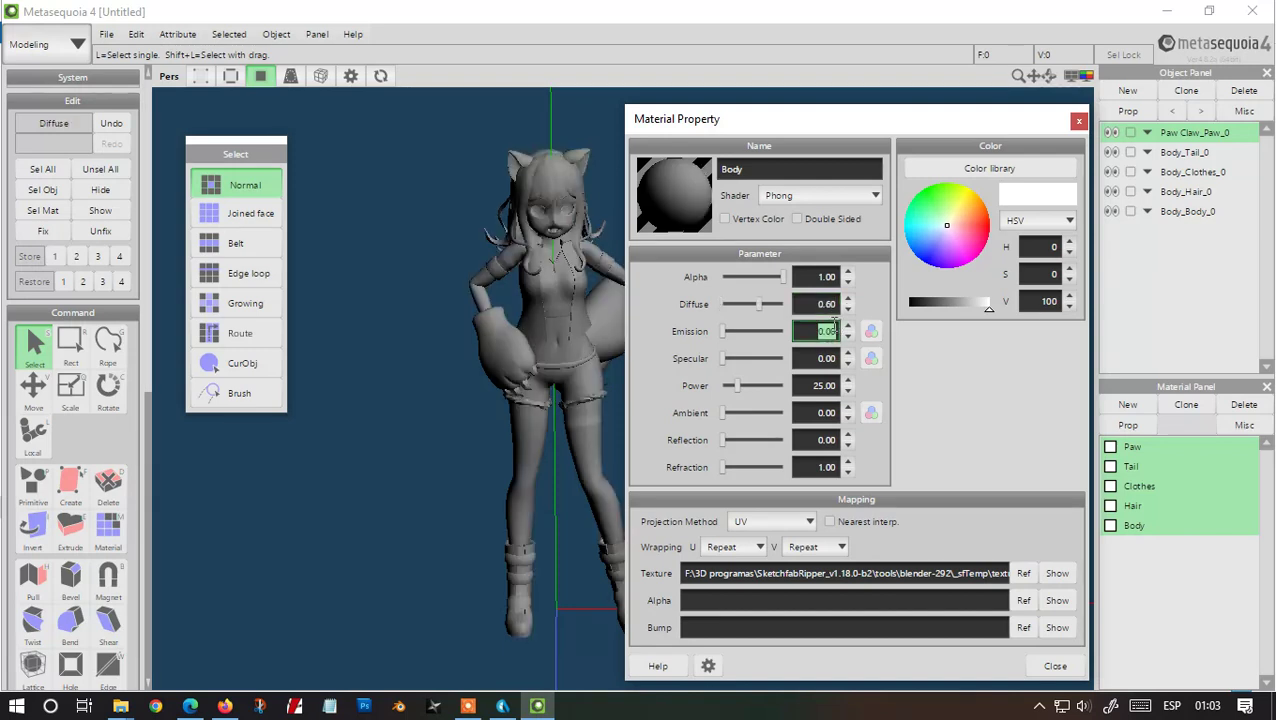
key(Tab)
text(0.6)
key(Tab)
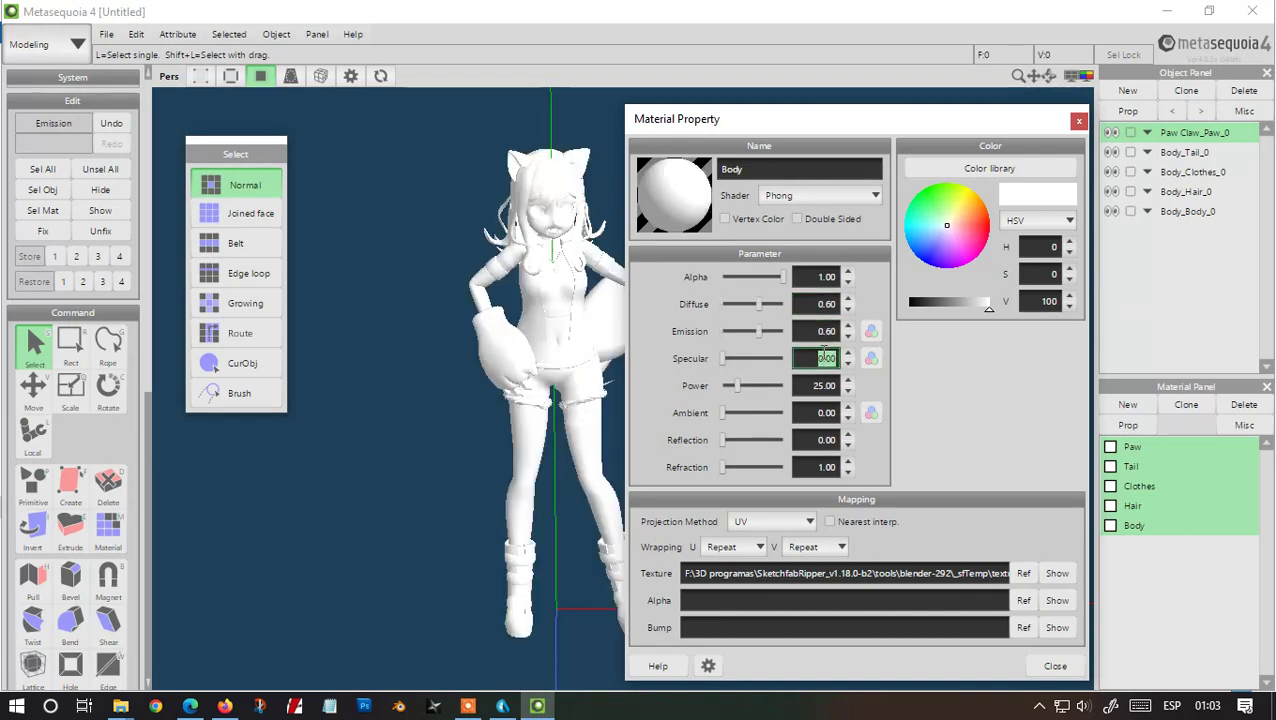
text(0.6)
key(Tab)
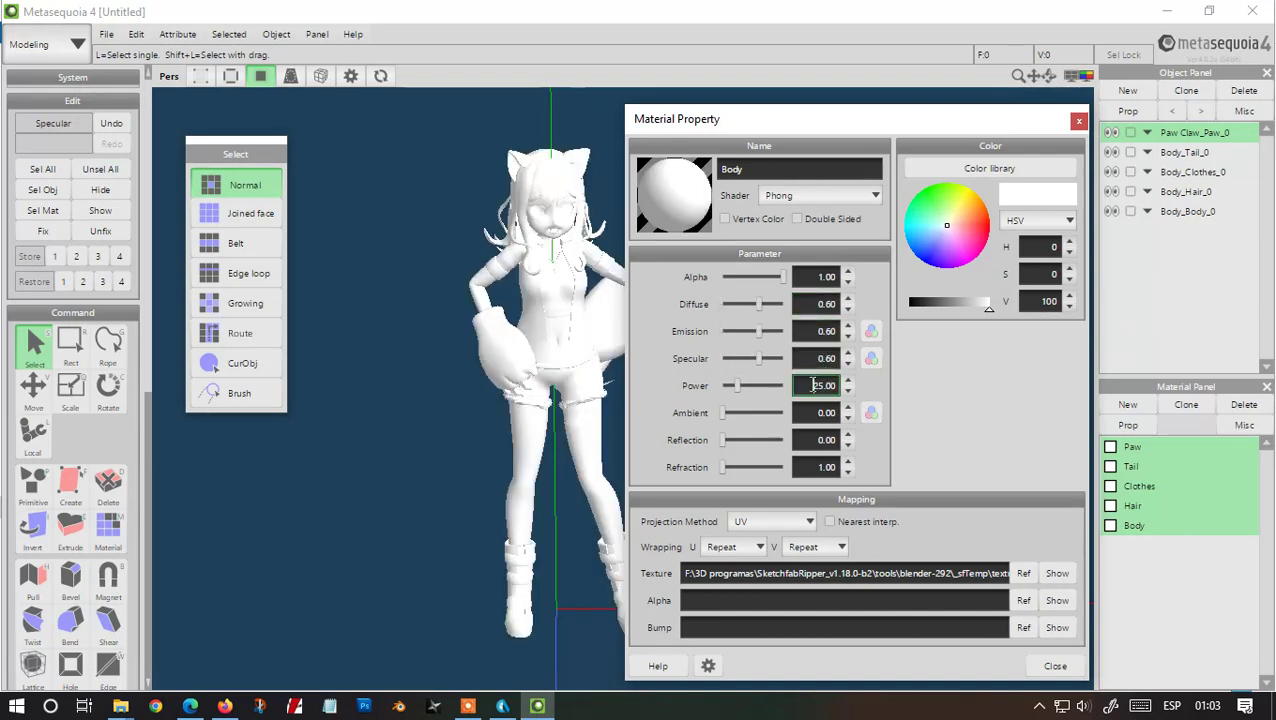
text(40.00)
key(Tab)
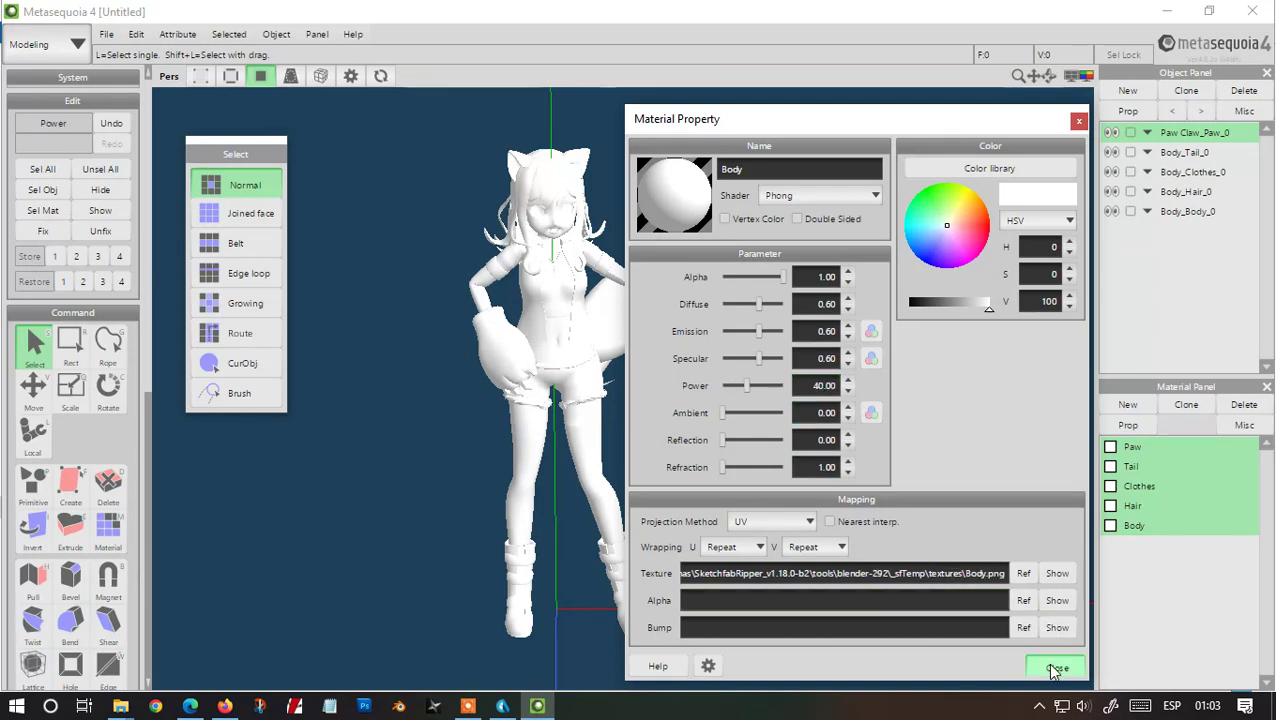
click(1055, 665)
Select the whole model and switch from Modeling to Mapping mode for UV editing, with the model moved aside from the UV layout
right_drag(741, 371, 735, 364)
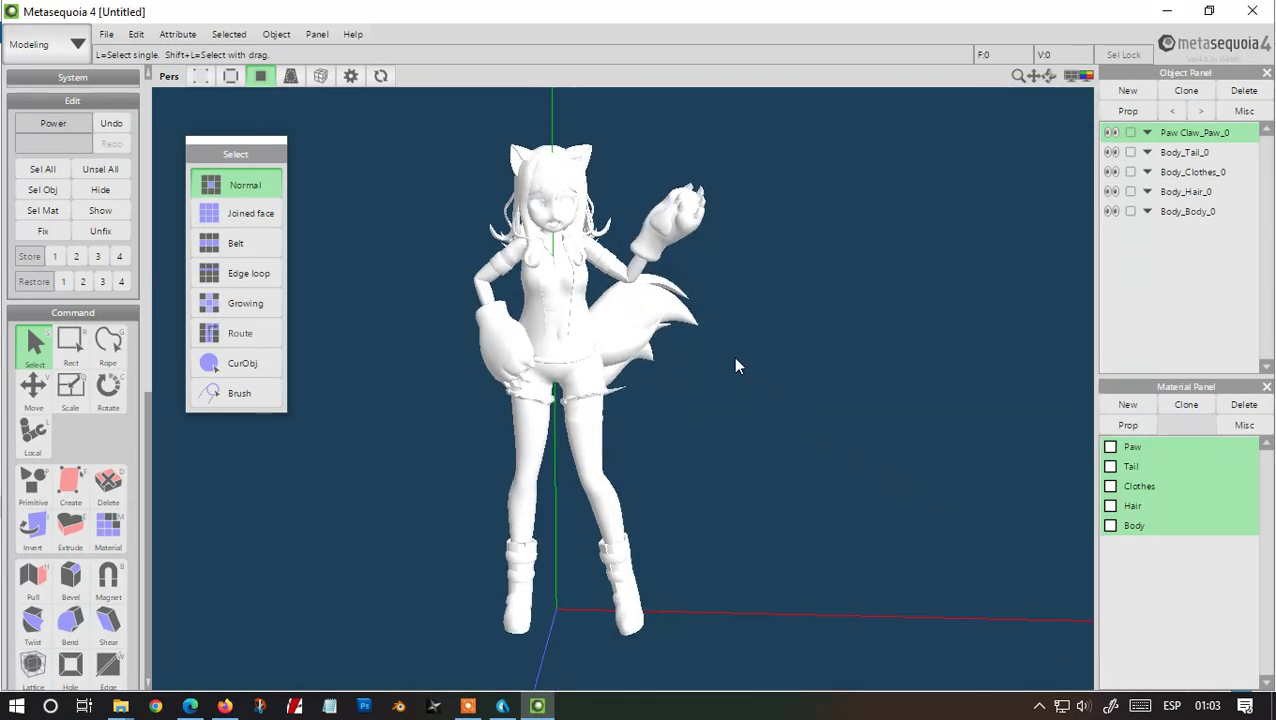
click(53, 170)
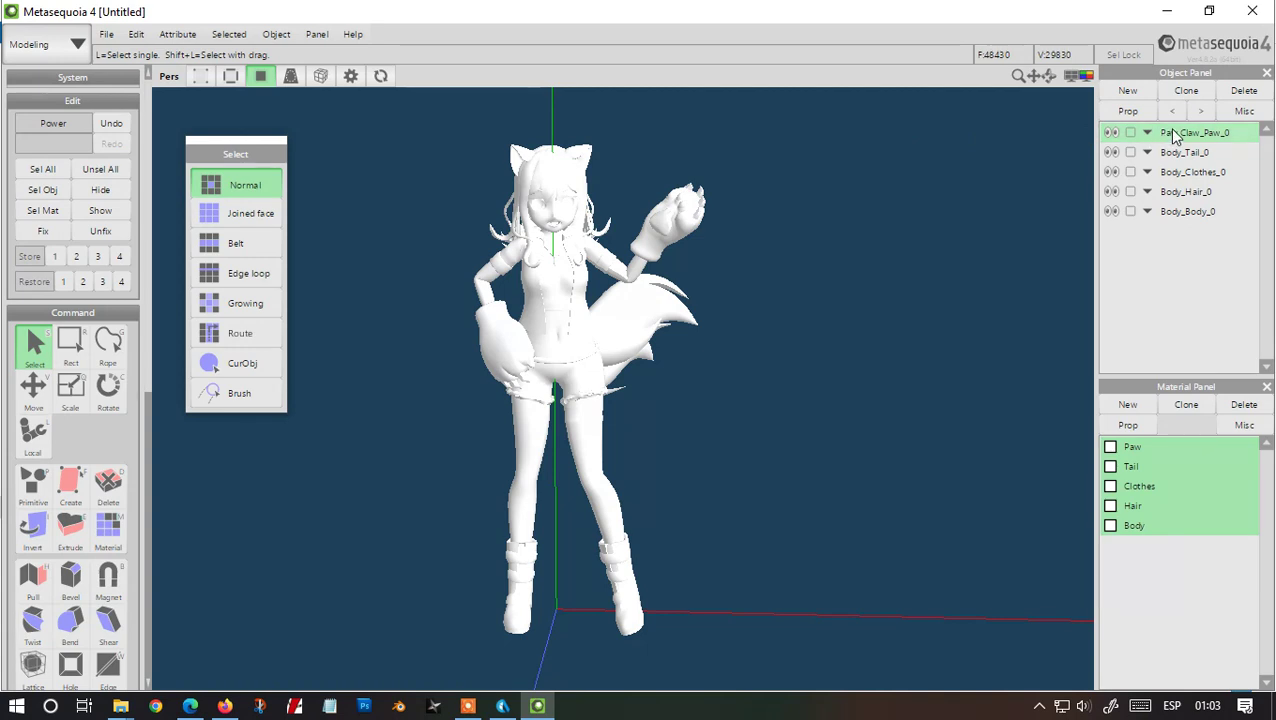
click(45, 44)
click(26, 135)
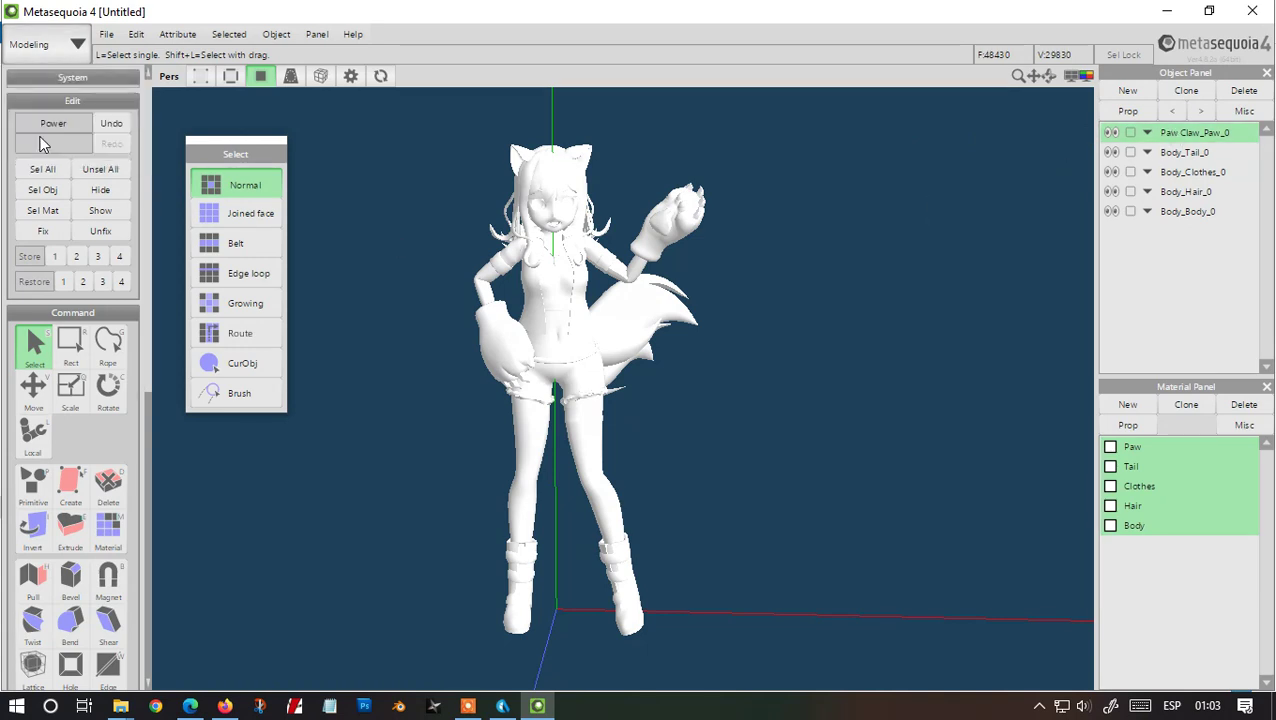
click(99, 421)
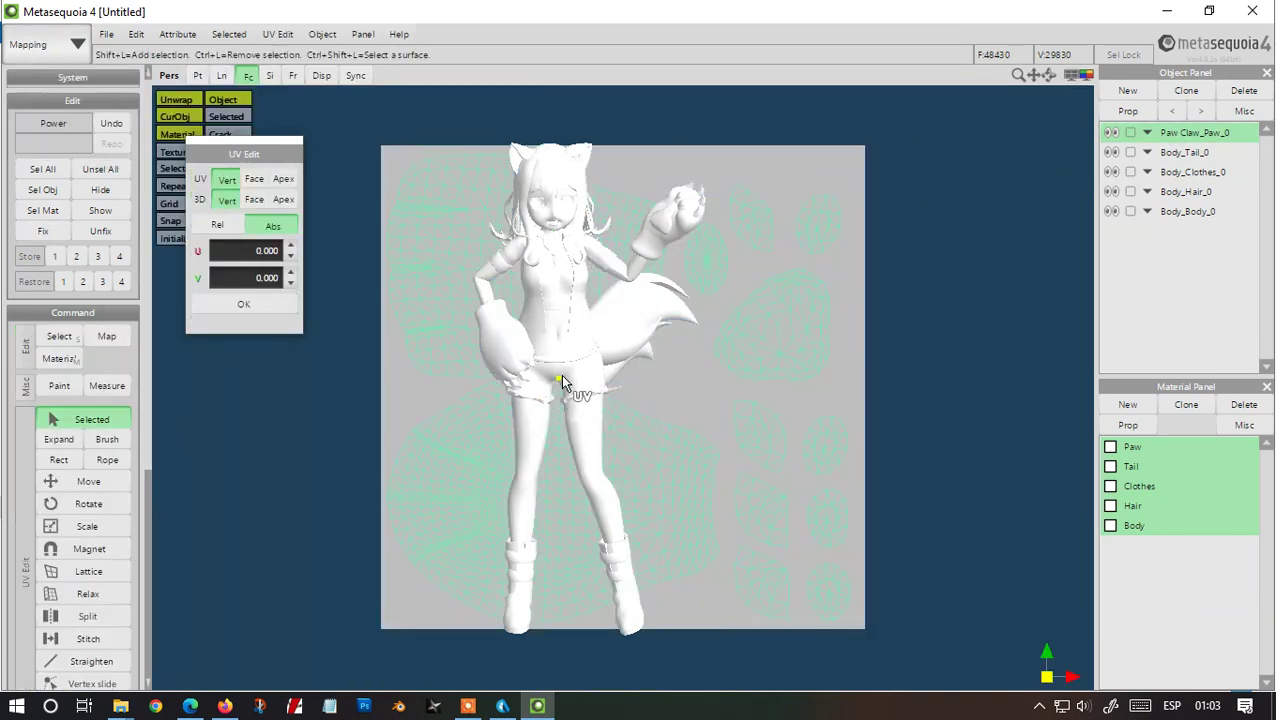
middle_drag(570, 373, 390, 387)
Assign Tex_0006.png from the downloads\kyuirah\textures folder as the Paw material's texture
click(1137, 447)
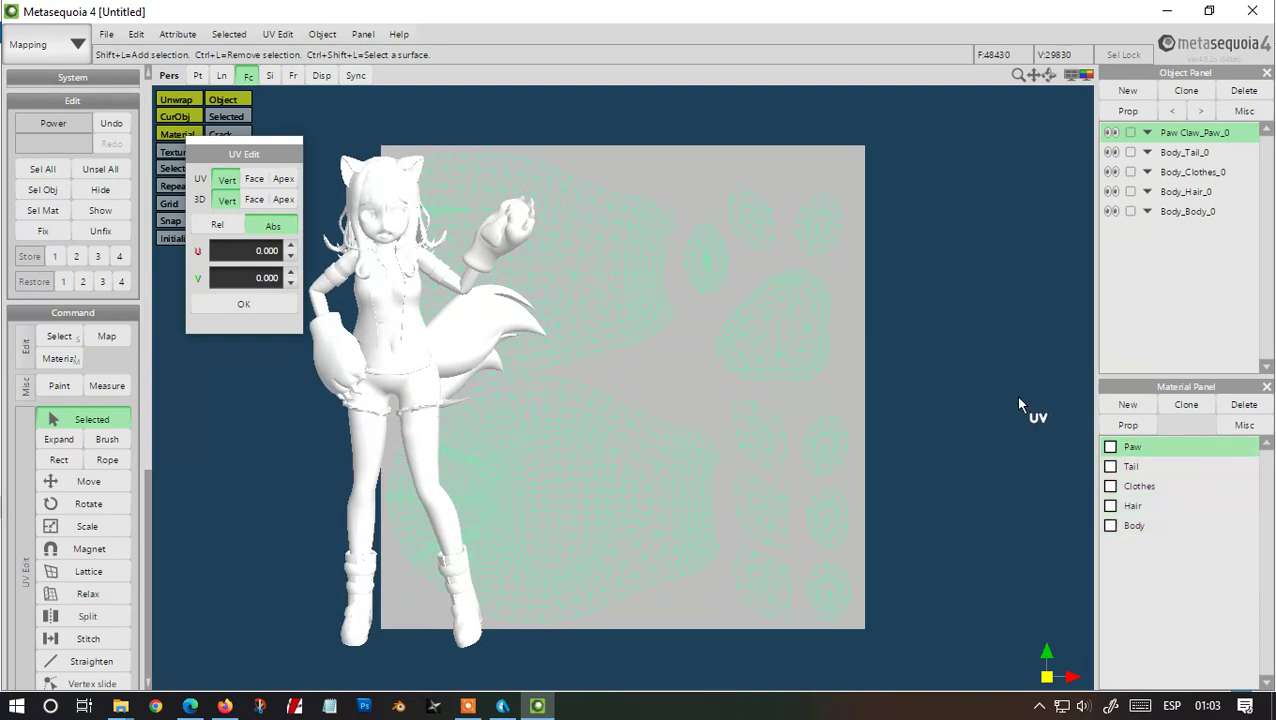
double_click(1131, 449)
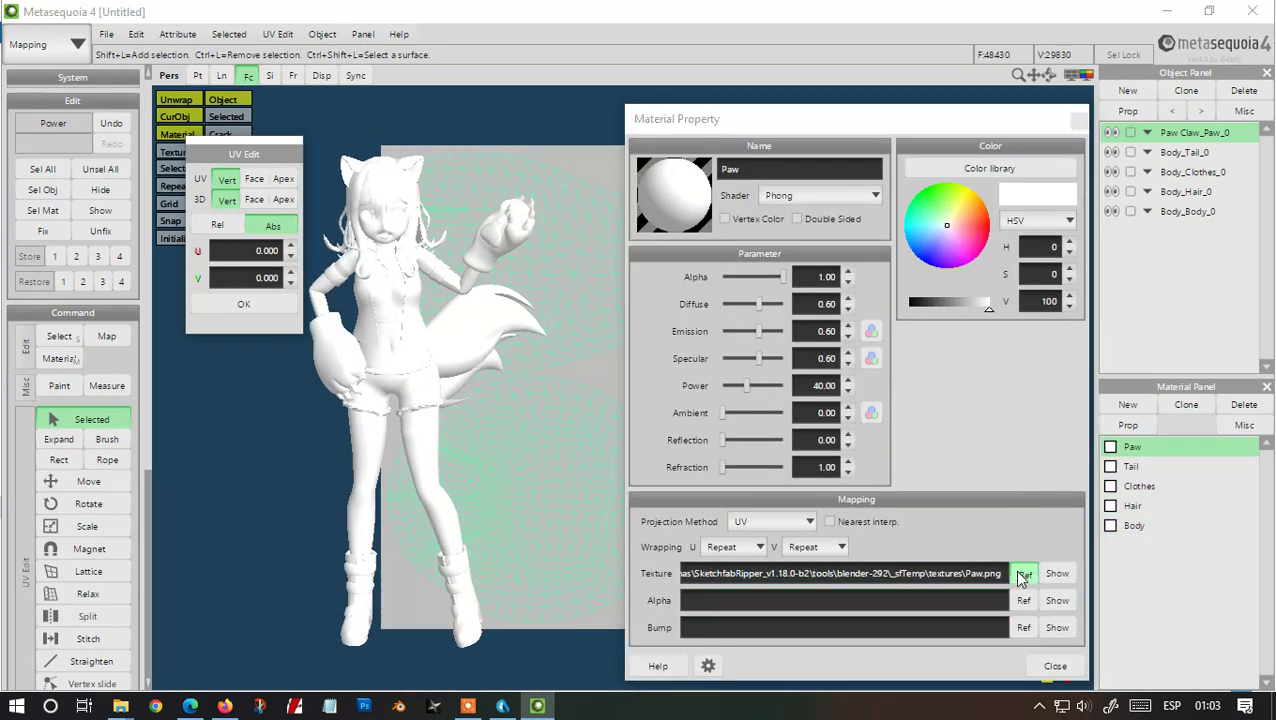
click(1021, 575)
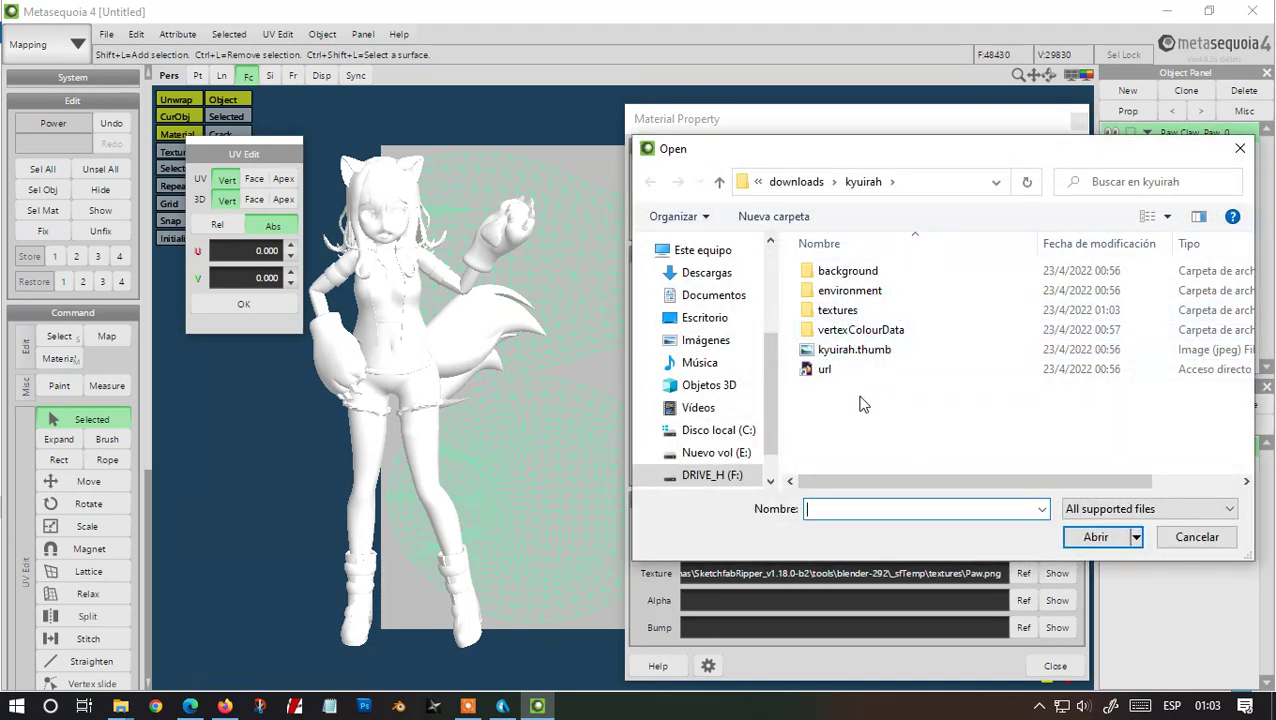
key(BackSpace)
key(BackSpace)
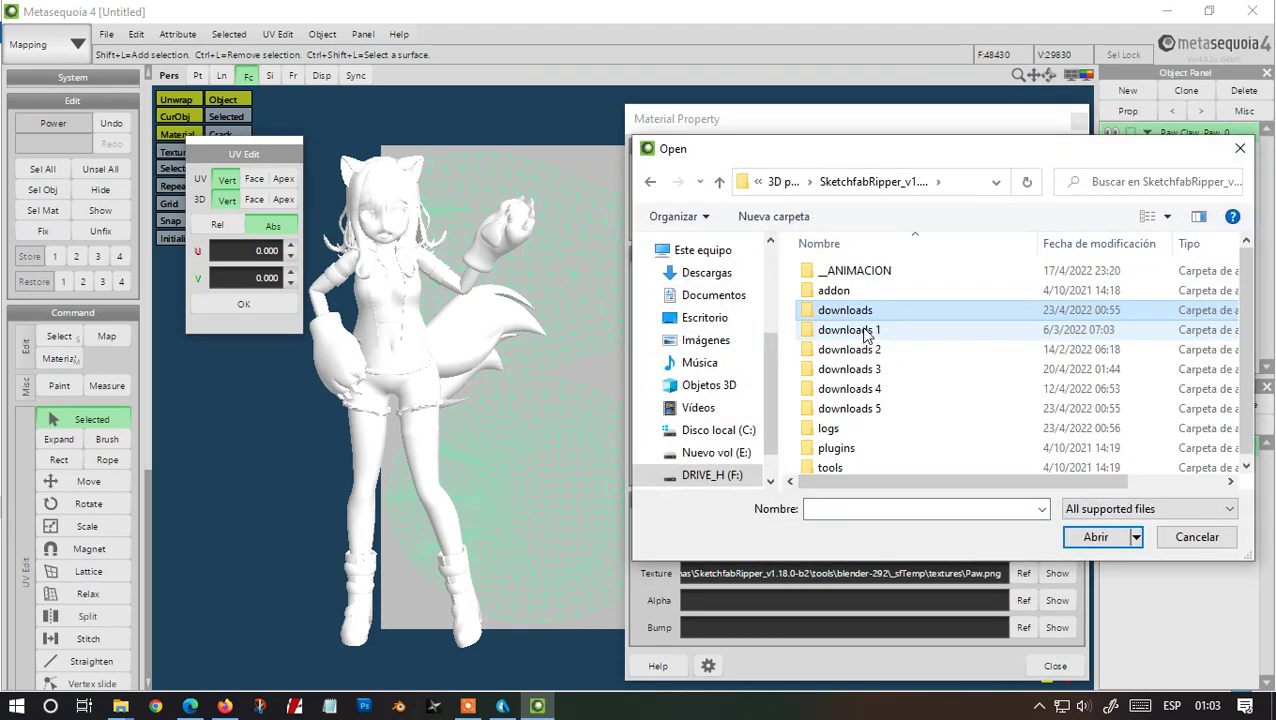
double_click(848, 316)
double_click(836, 272)
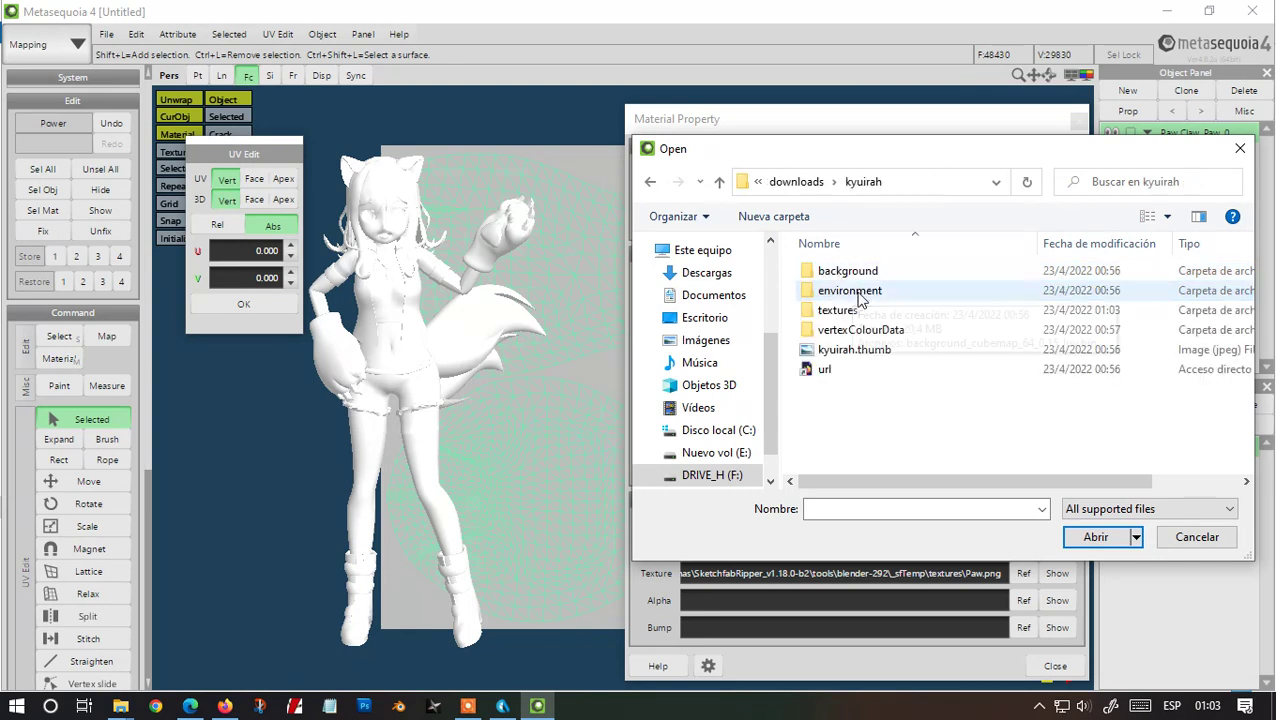
double_click(855, 312)
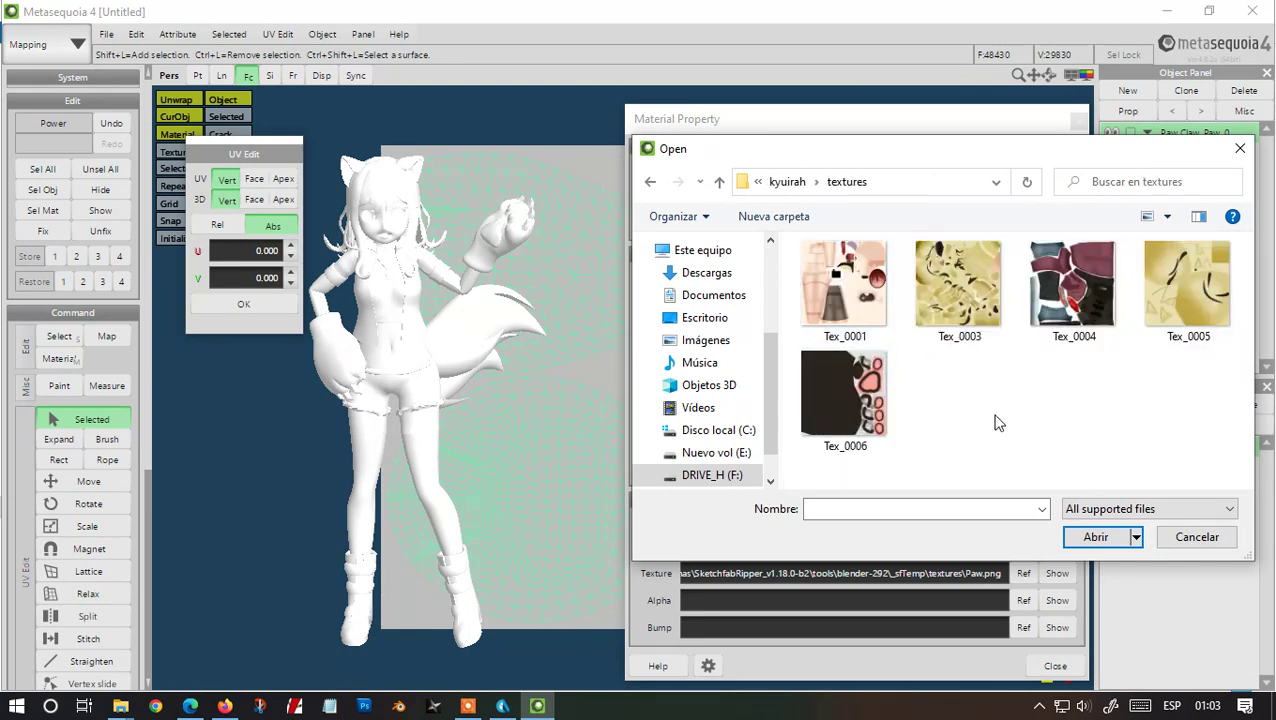
double_click(821, 376)
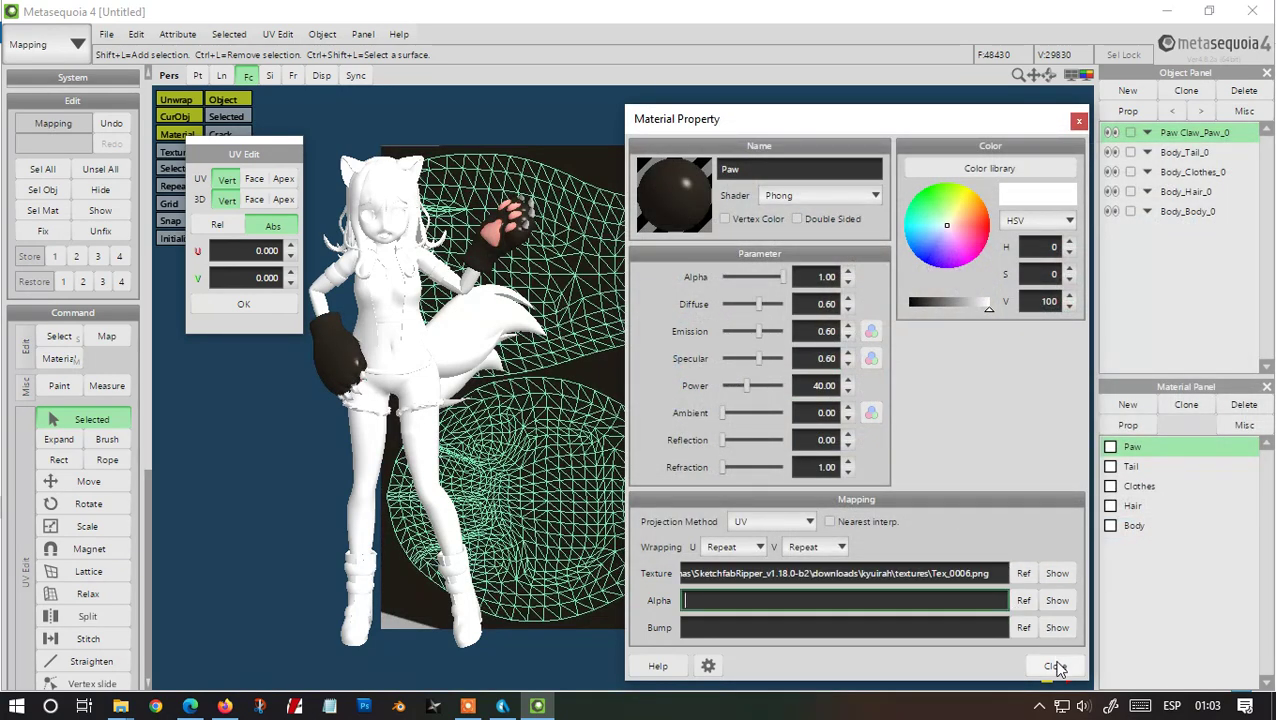
click(1055, 666)
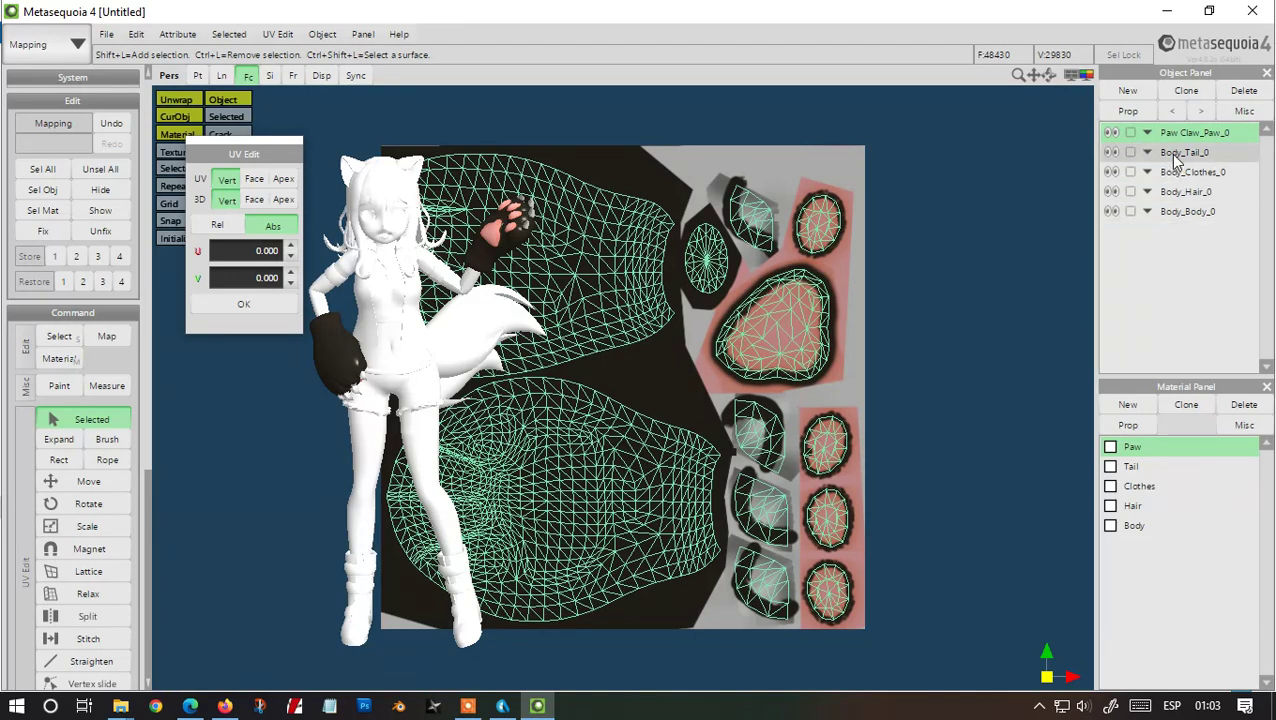
Make Body_Tail_0 the current object and assign Tex_0005 as the Tail material's texture
click(1132, 466)
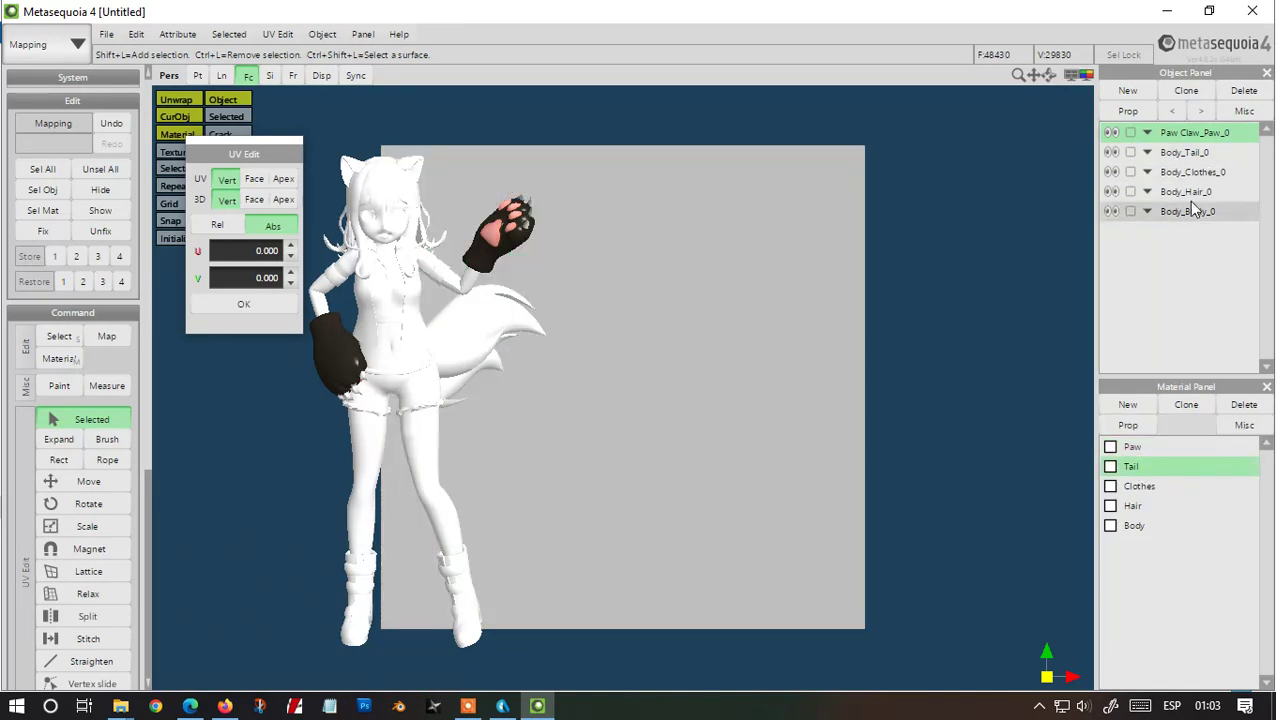
click(1186, 152)
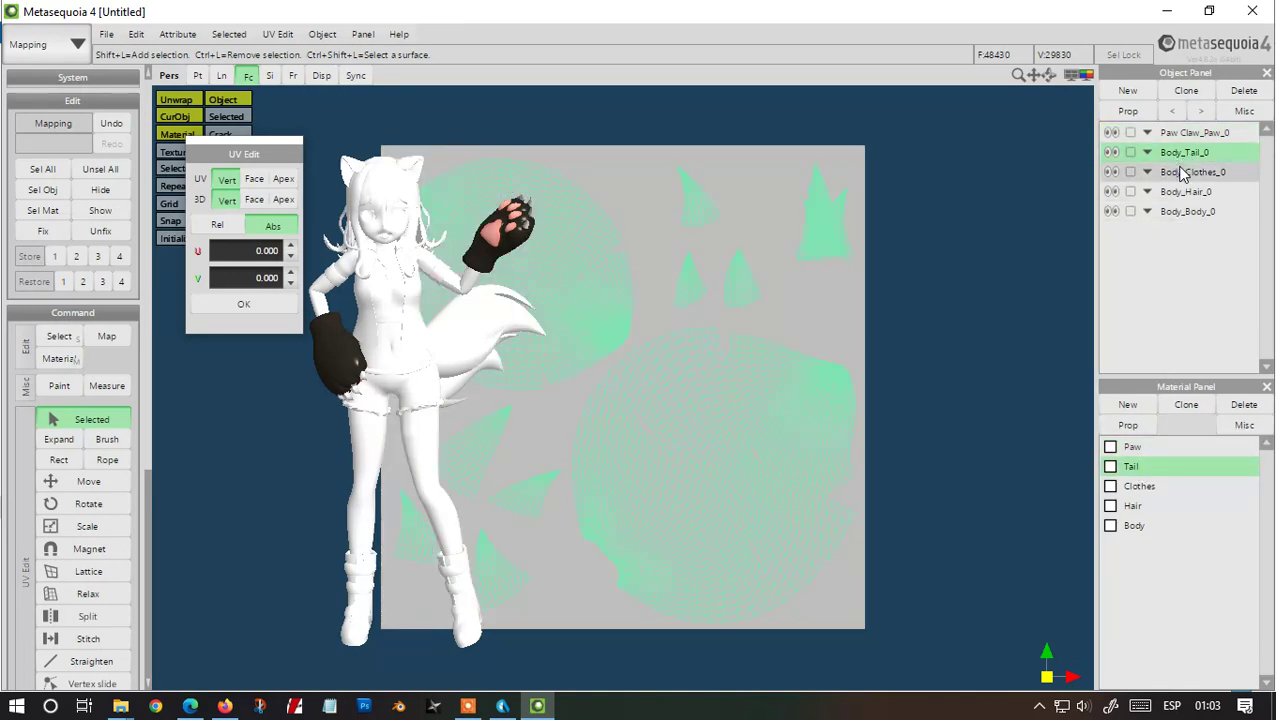
double_click(1133, 468)
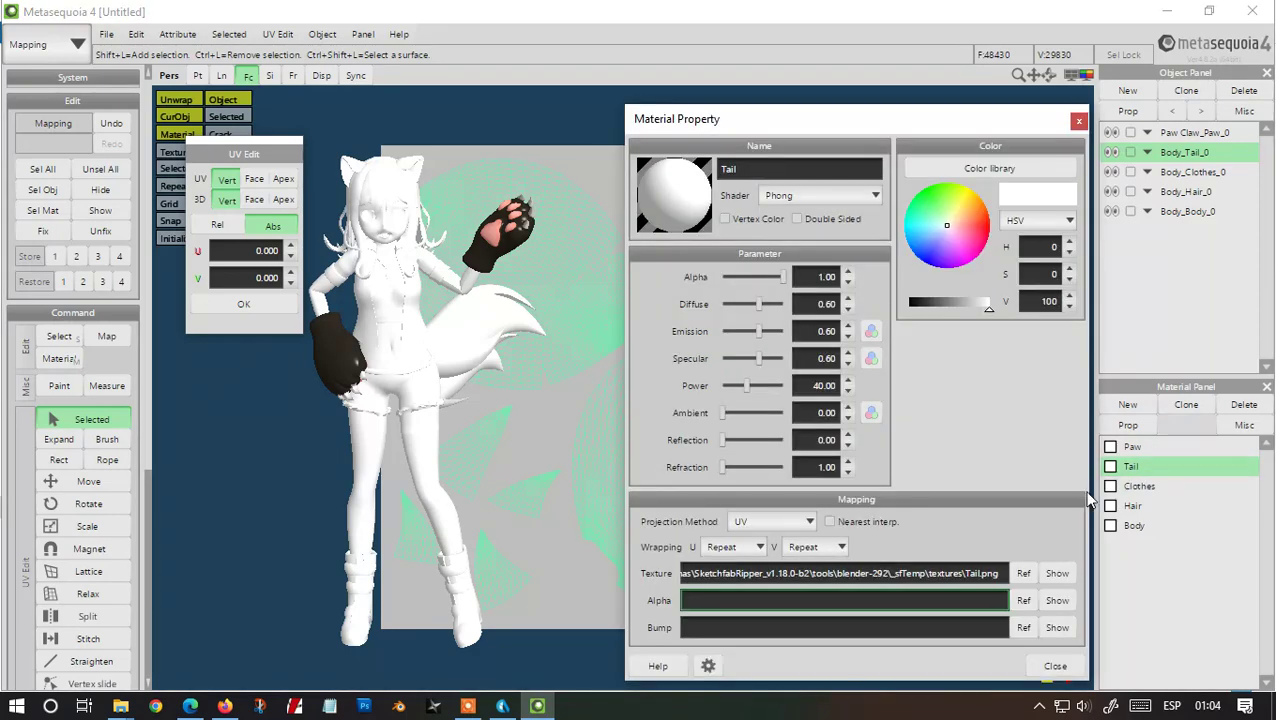
click(1024, 574)
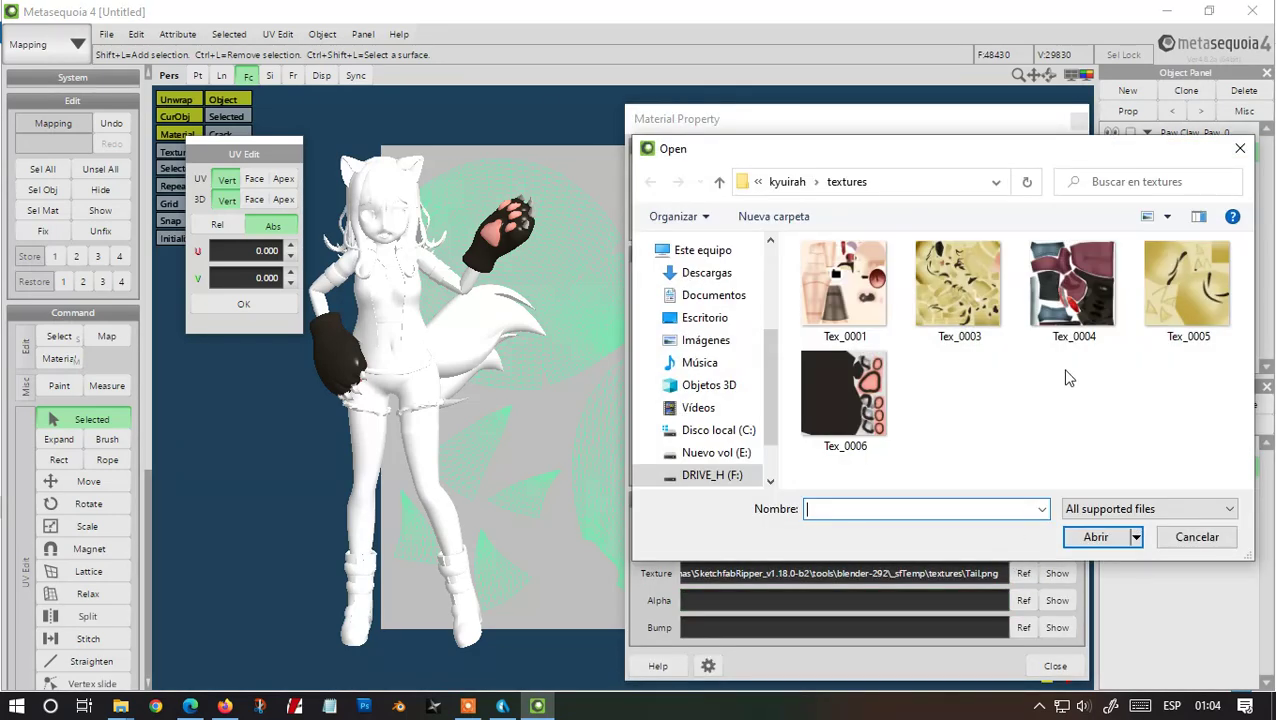
double_click(1169, 319)
click(1055, 665)
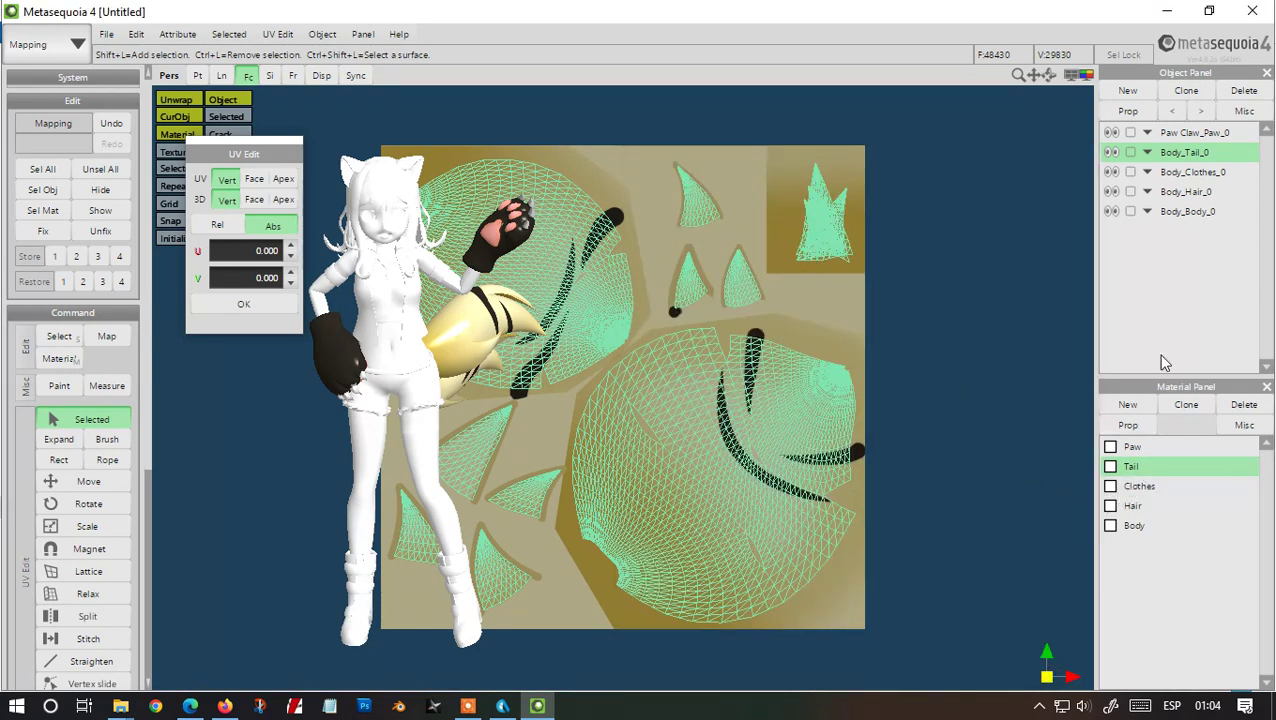
Make Body_Clothes_0 the current object and assign Tex_0004 as the Clothes material's texture
click(1136, 487)
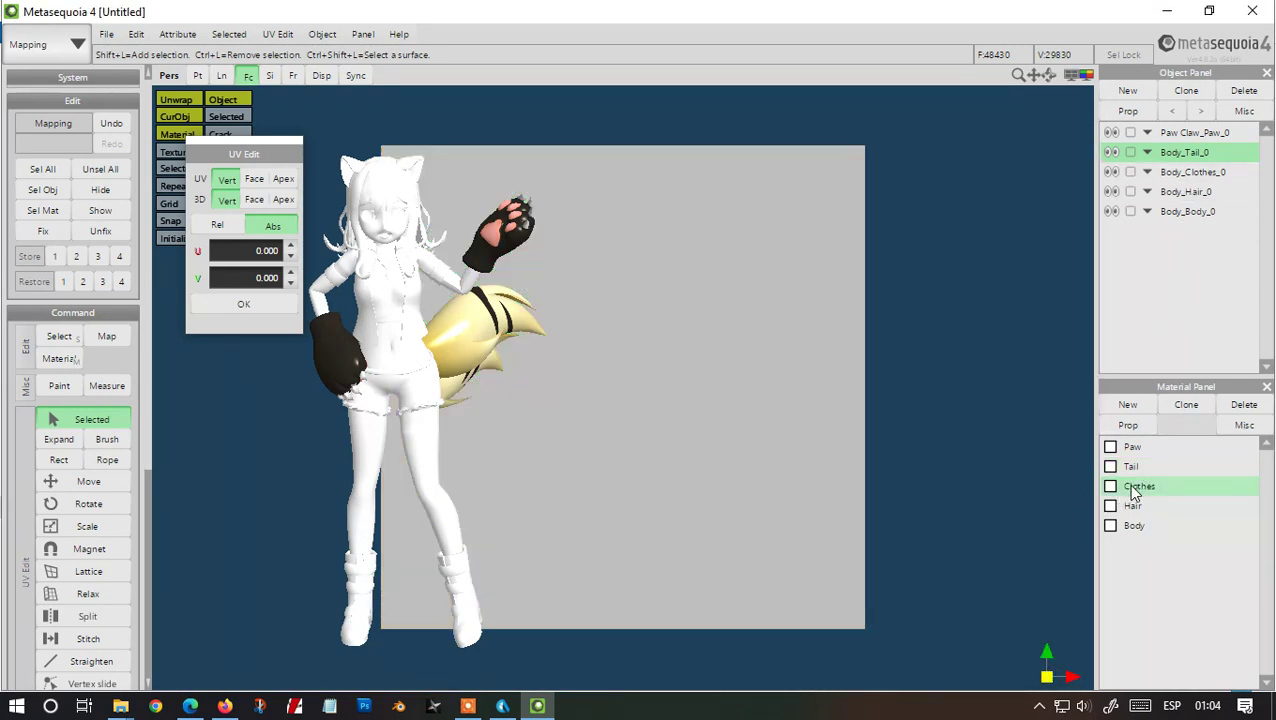
click(1169, 173)
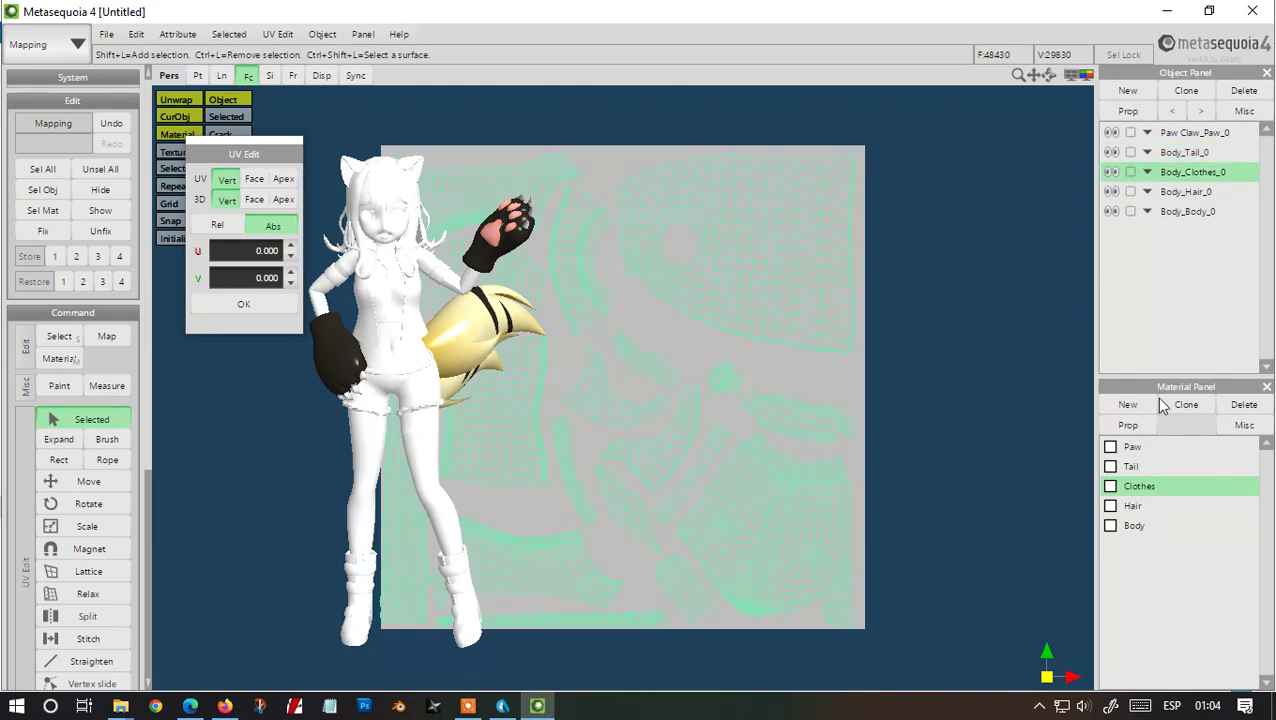
double_click(1139, 487)
click(1024, 574)
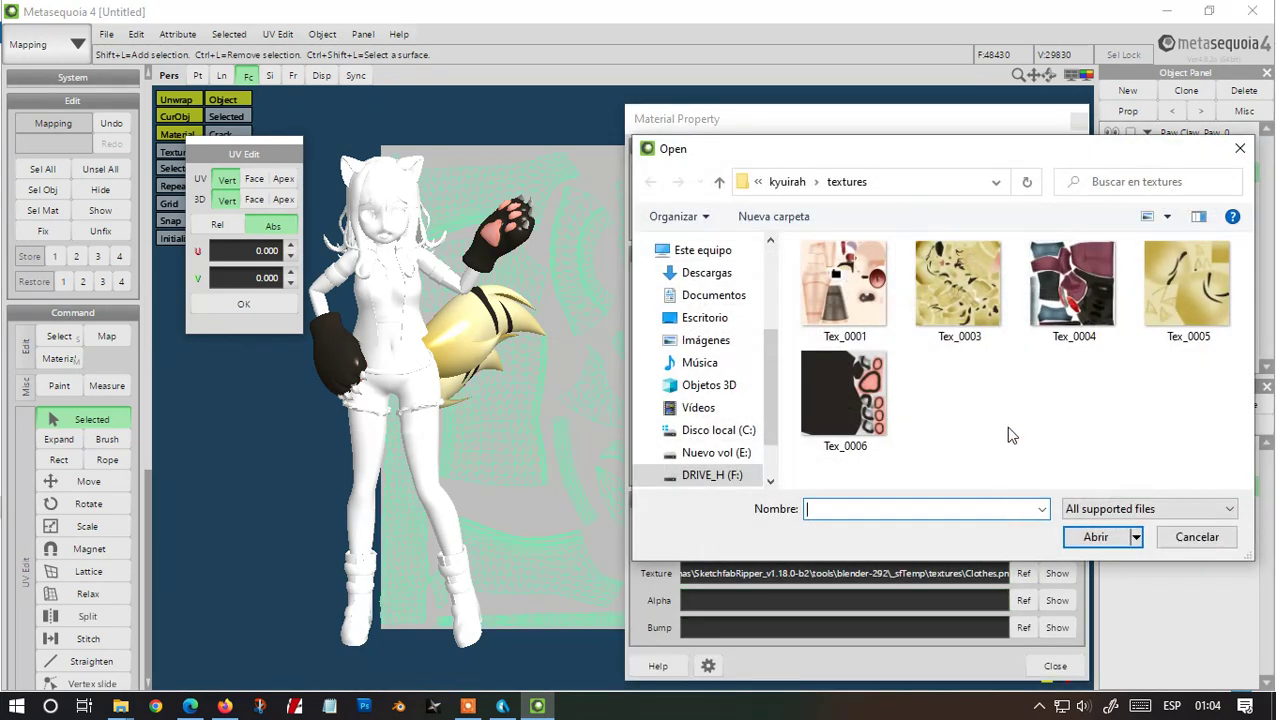
double_click(1070, 290)
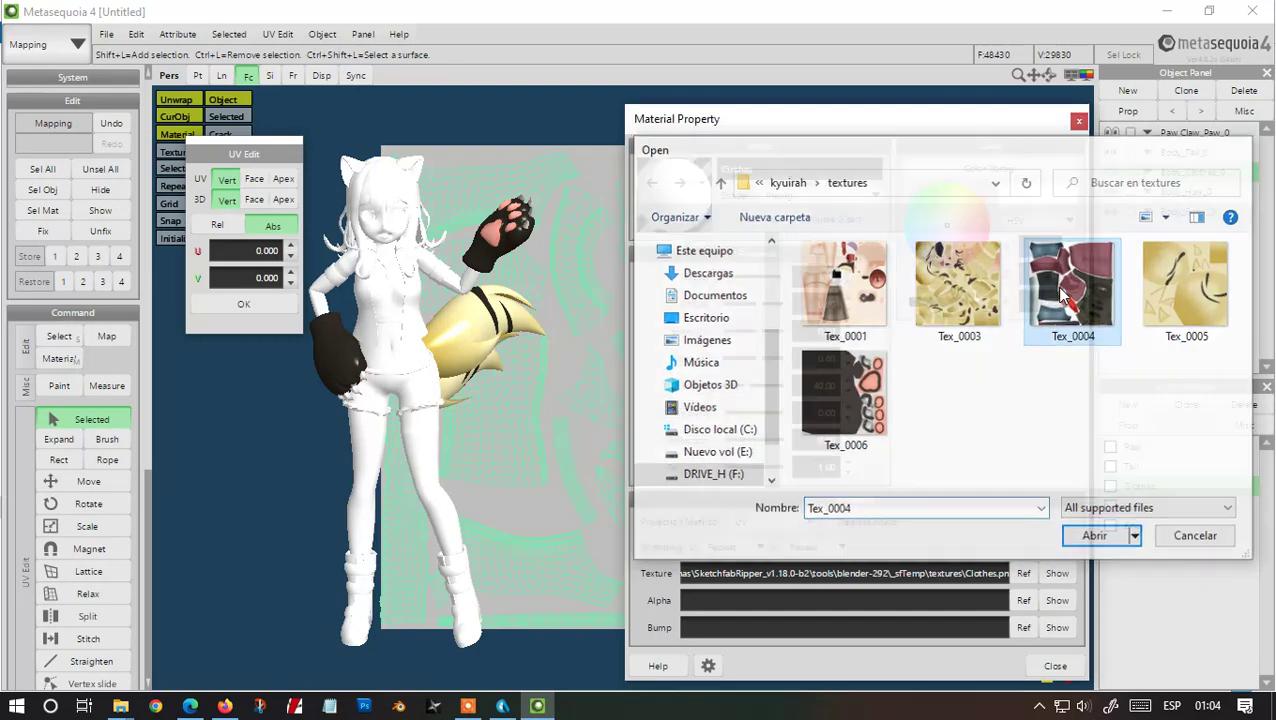
click(1053, 666)
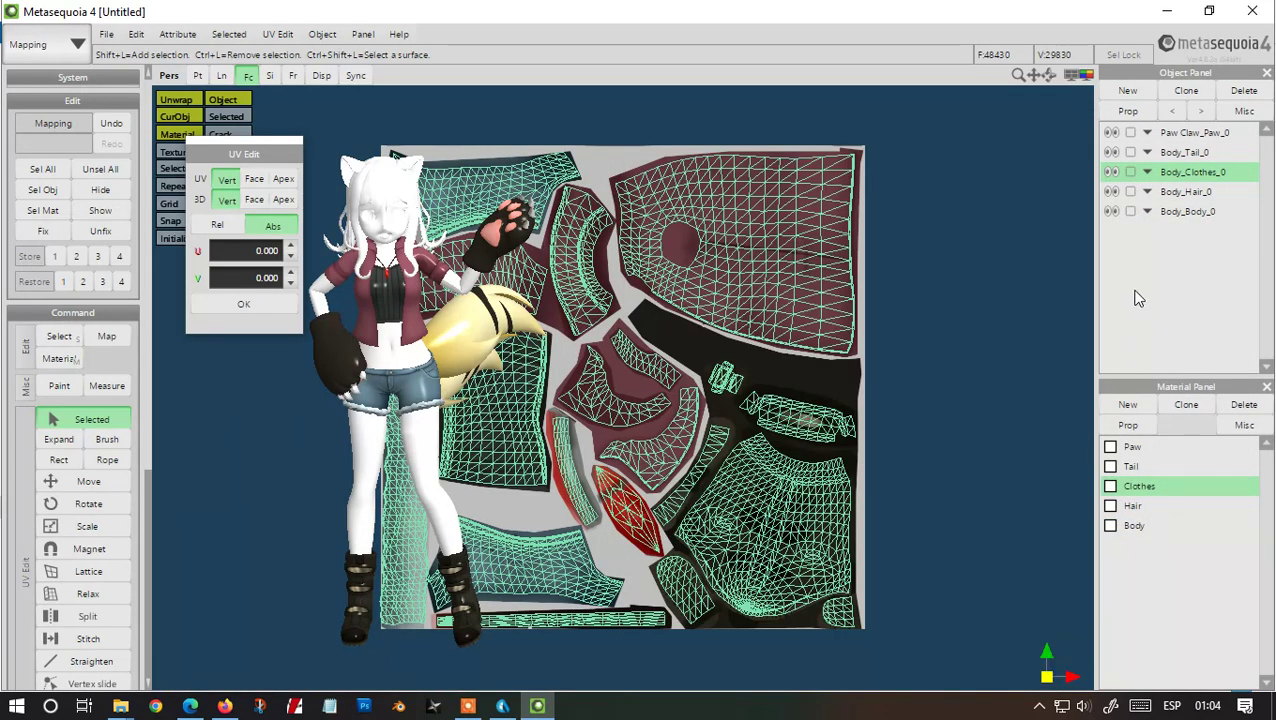
Make Body_Hair_0 the current object and assign Tex_0003 as the Hair material's texture
click(1172, 193)
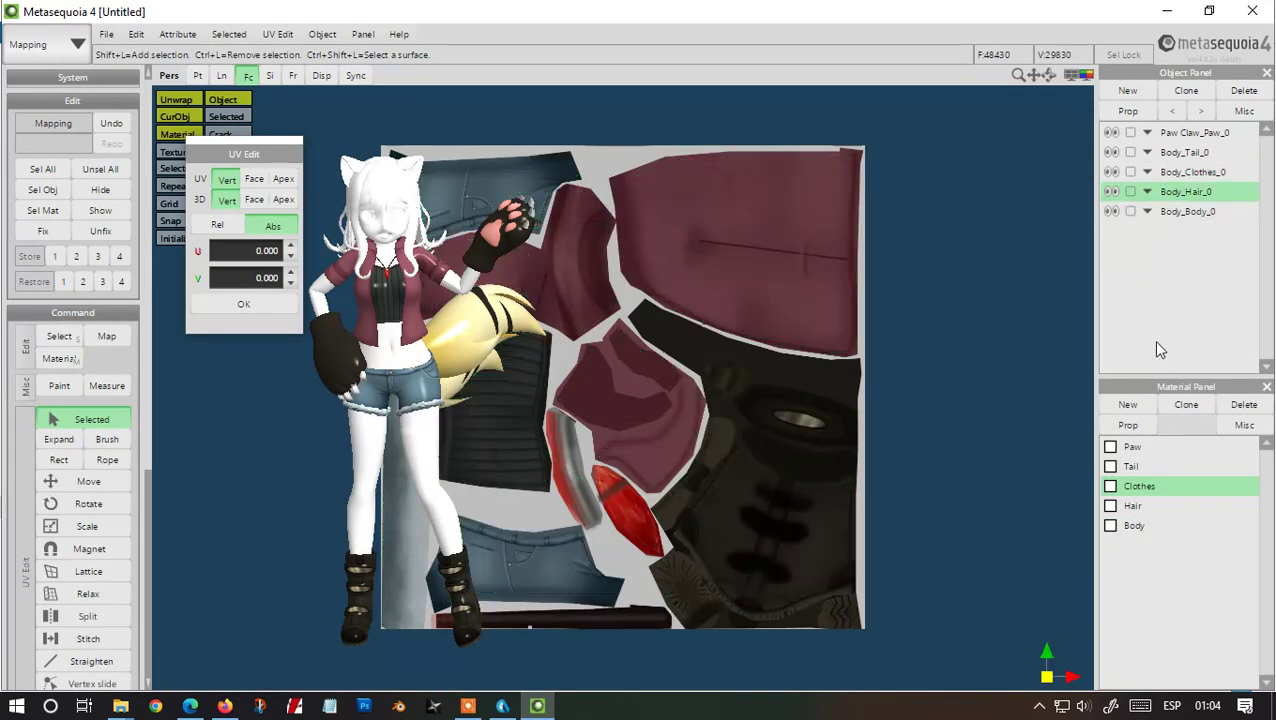
click(1135, 507)
double_click(1134, 509)
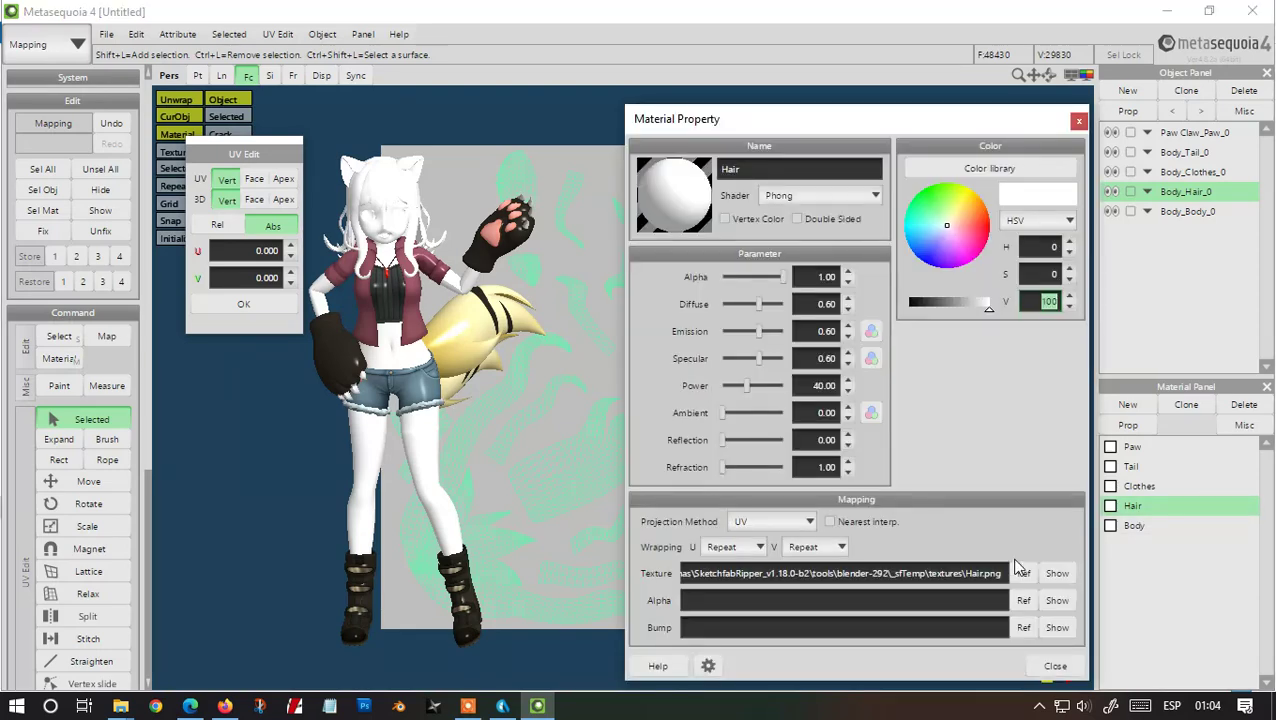
click(1024, 573)
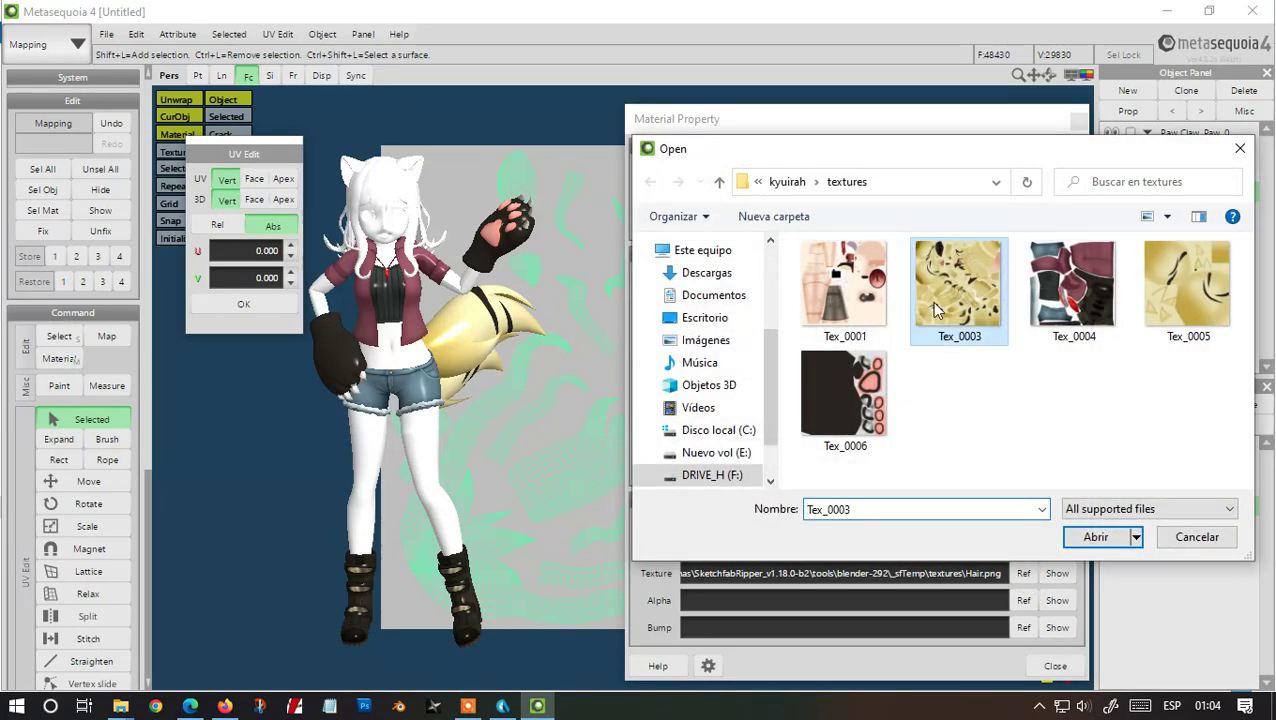
double_click(958, 285)
click(1055, 666)
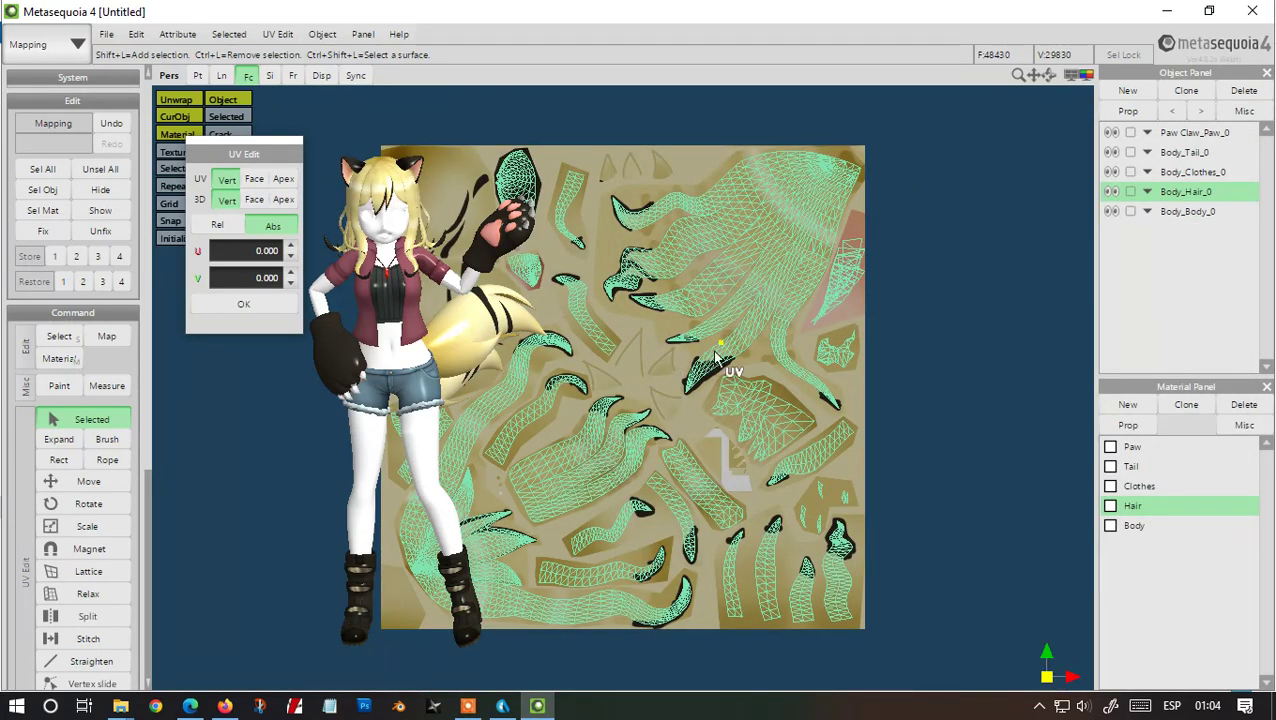
Make Body_Body_0 the current object and assign Tex_0001.png as the Body material's texture
click(1176, 213)
click(1133, 526)
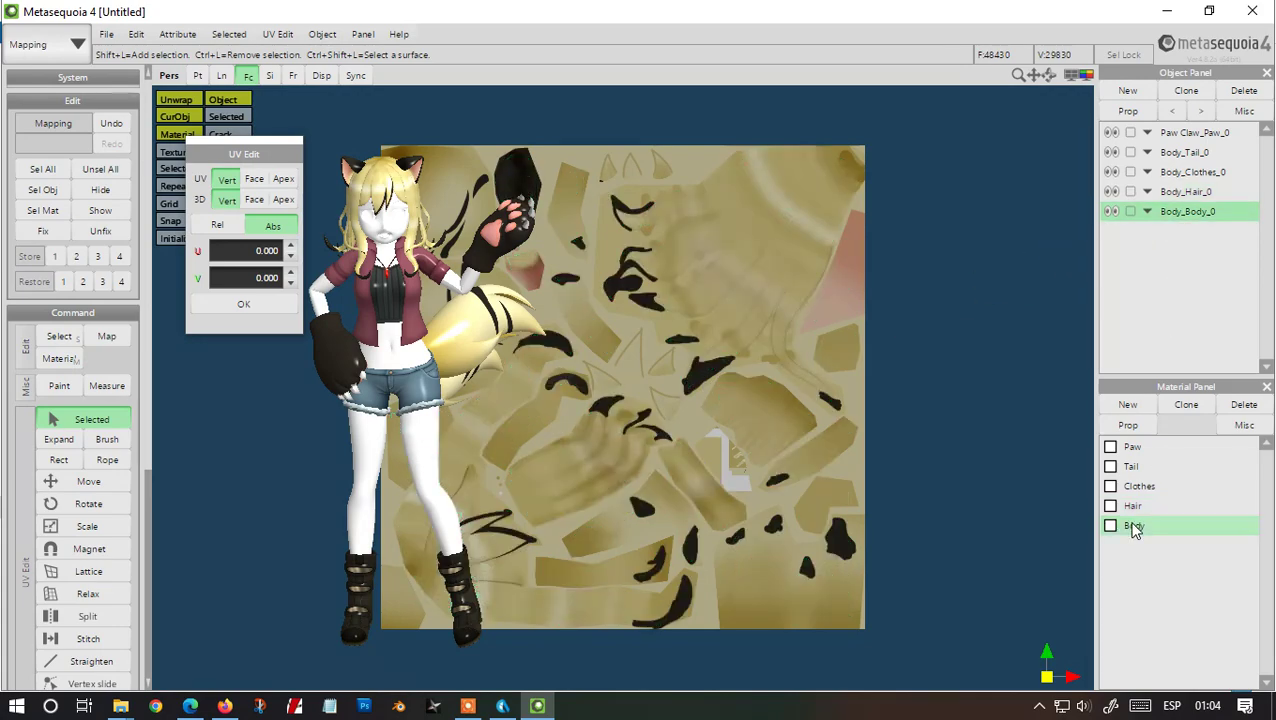
double_click(1133, 526)
click(1024, 573)
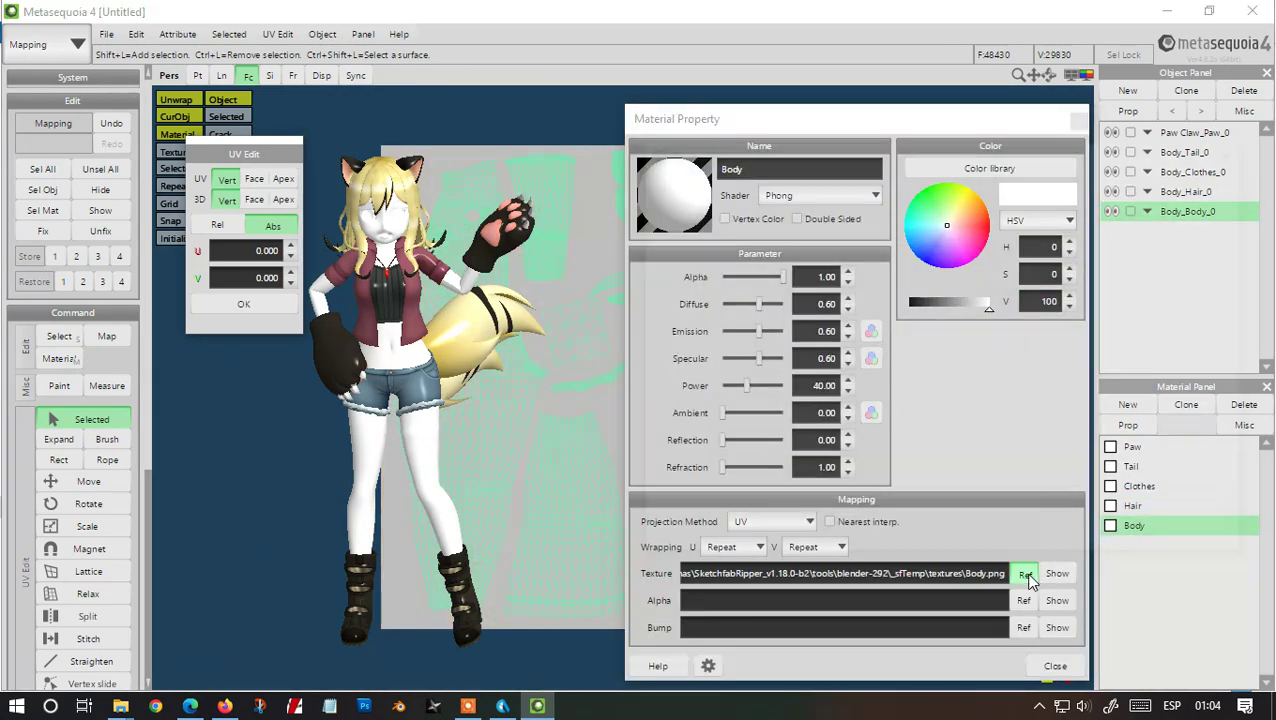
double_click(845, 285)
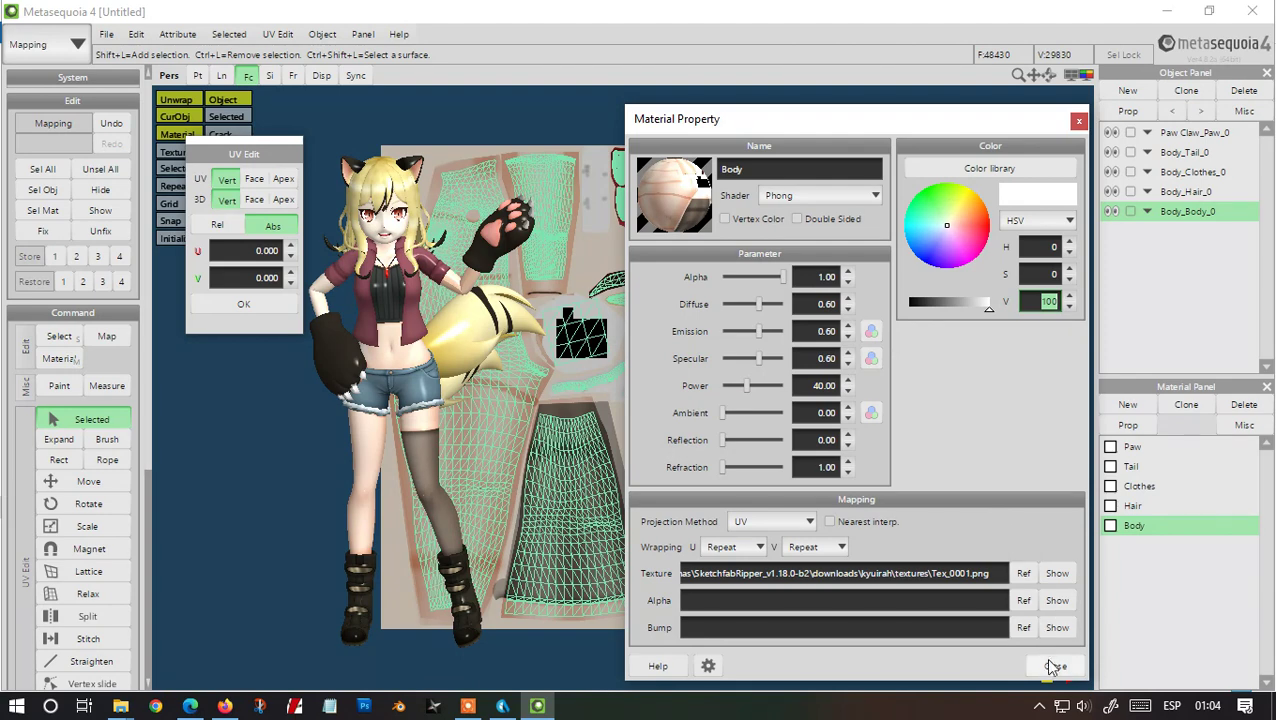
click(1055, 666)
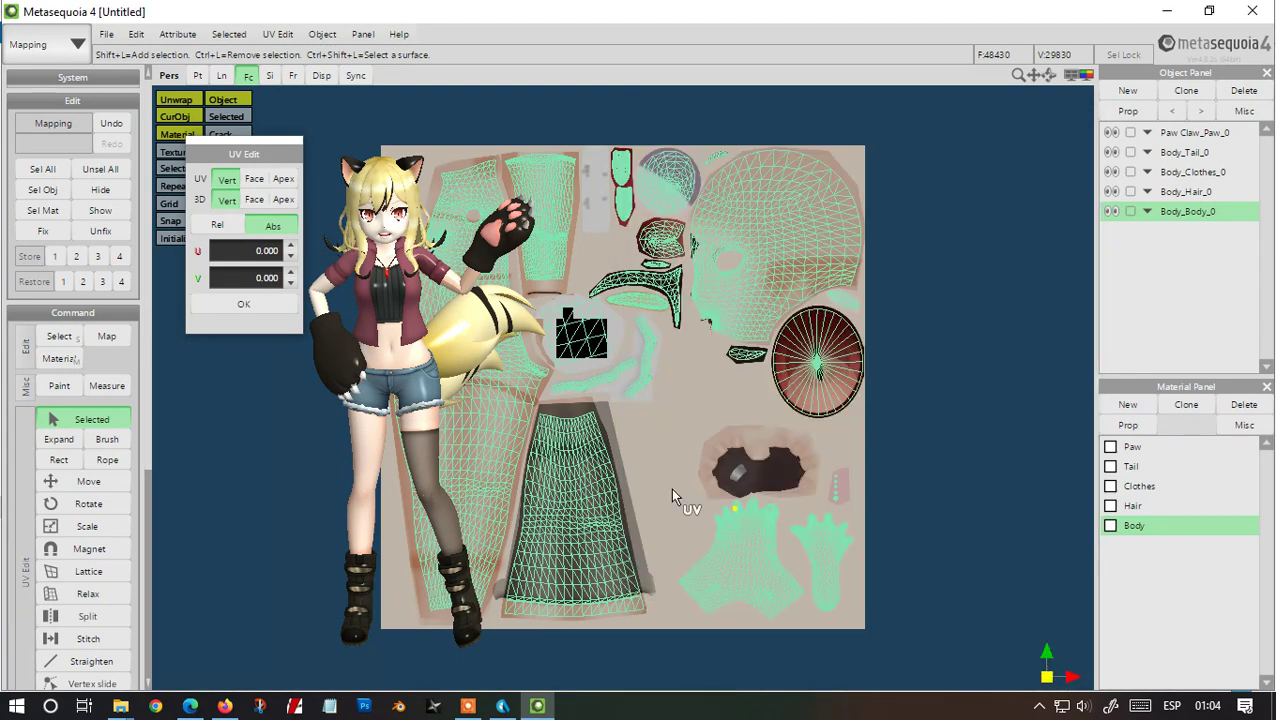
Switch from Mapping to Modeling mode to show the textured model in the 3D view
click(45, 44)
click(42, 134)
click(42, 134)
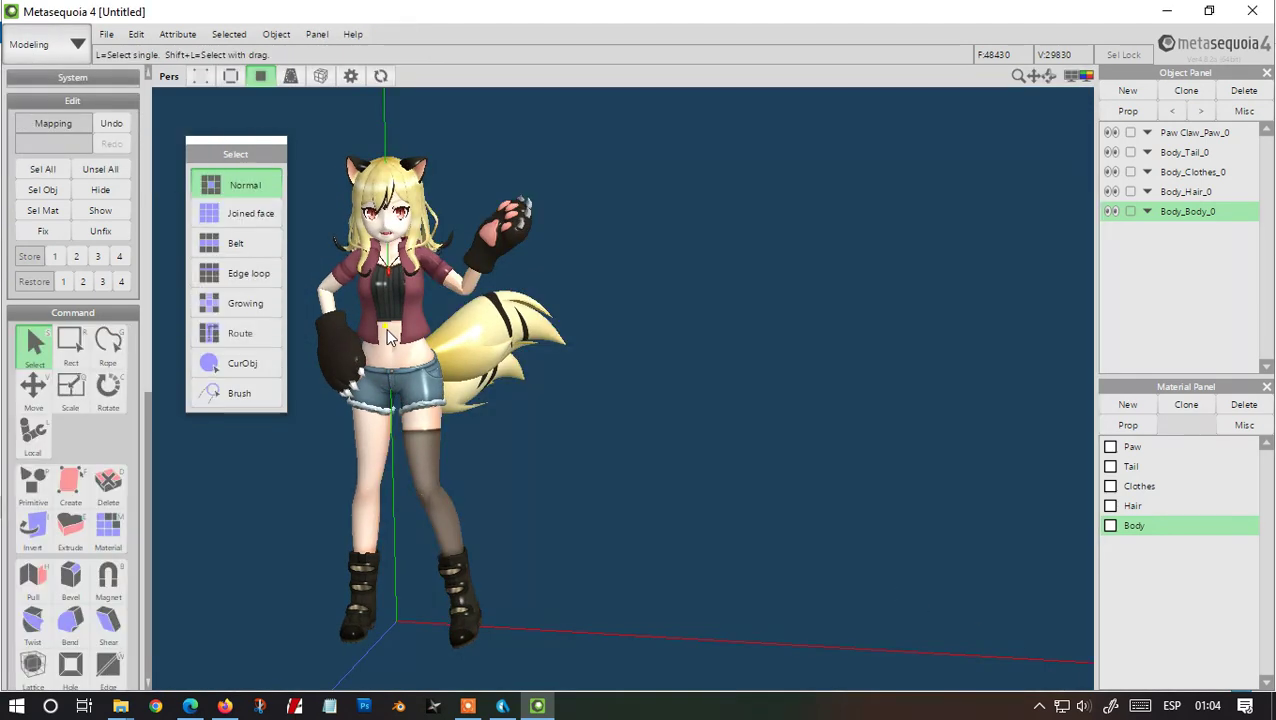
right_drag(470, 363, 625, 365)
Join the closed vertices of the Paw Claw_Paw_0 object
click(1229, 133)
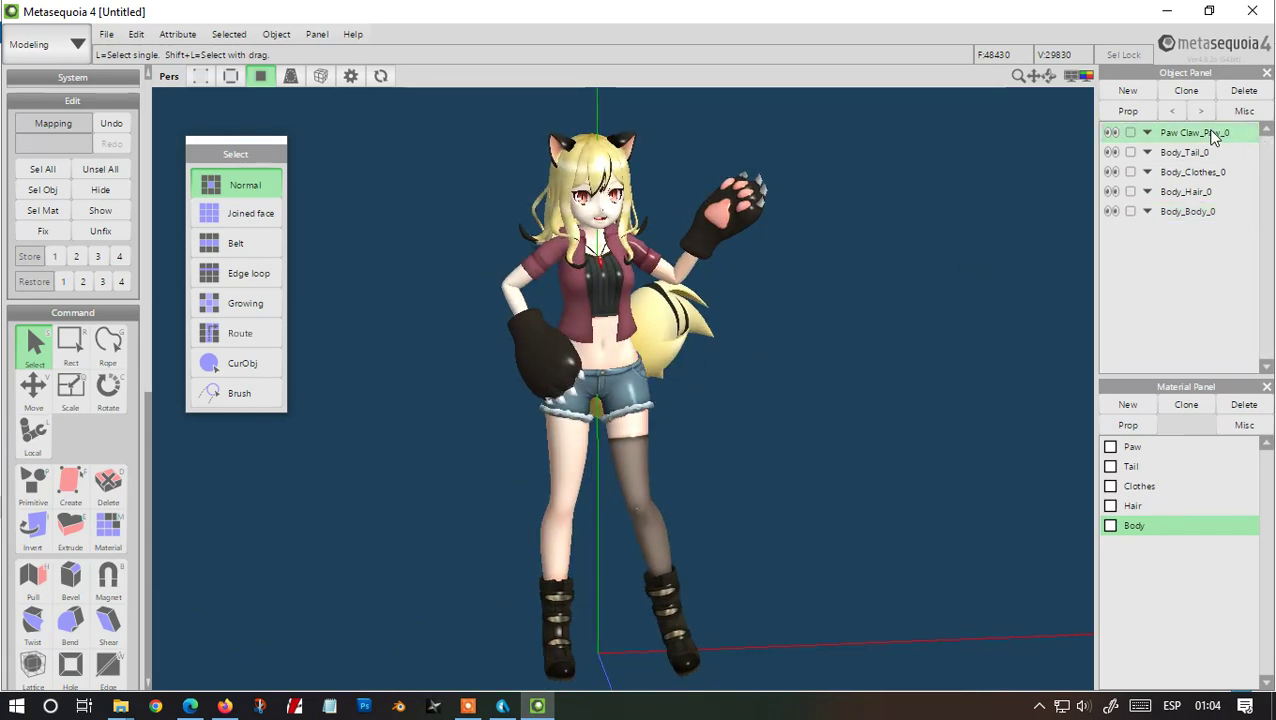
click(276, 34)
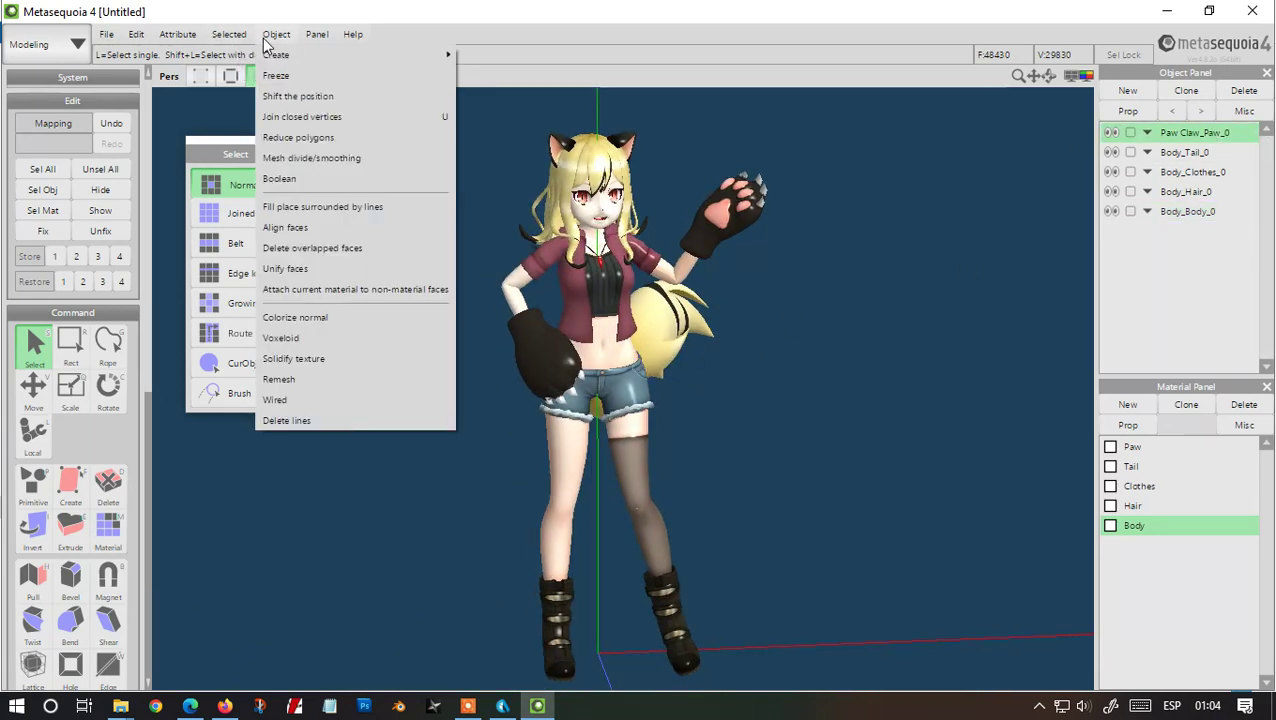
click(336, 120)
click(605, 395)
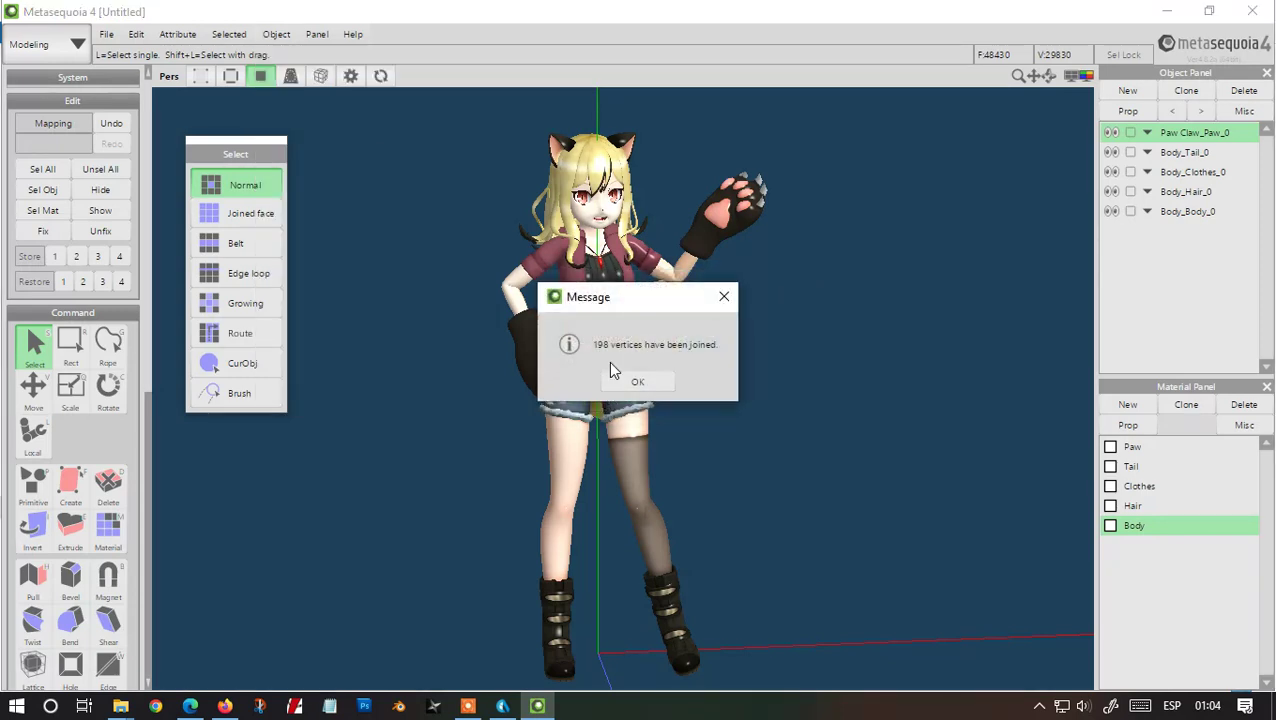
click(637, 381)
Join the closed vertices of Body_Tail_0 and of Body_Clothes_0 with a closed distance of 0.000
click(1182, 155)
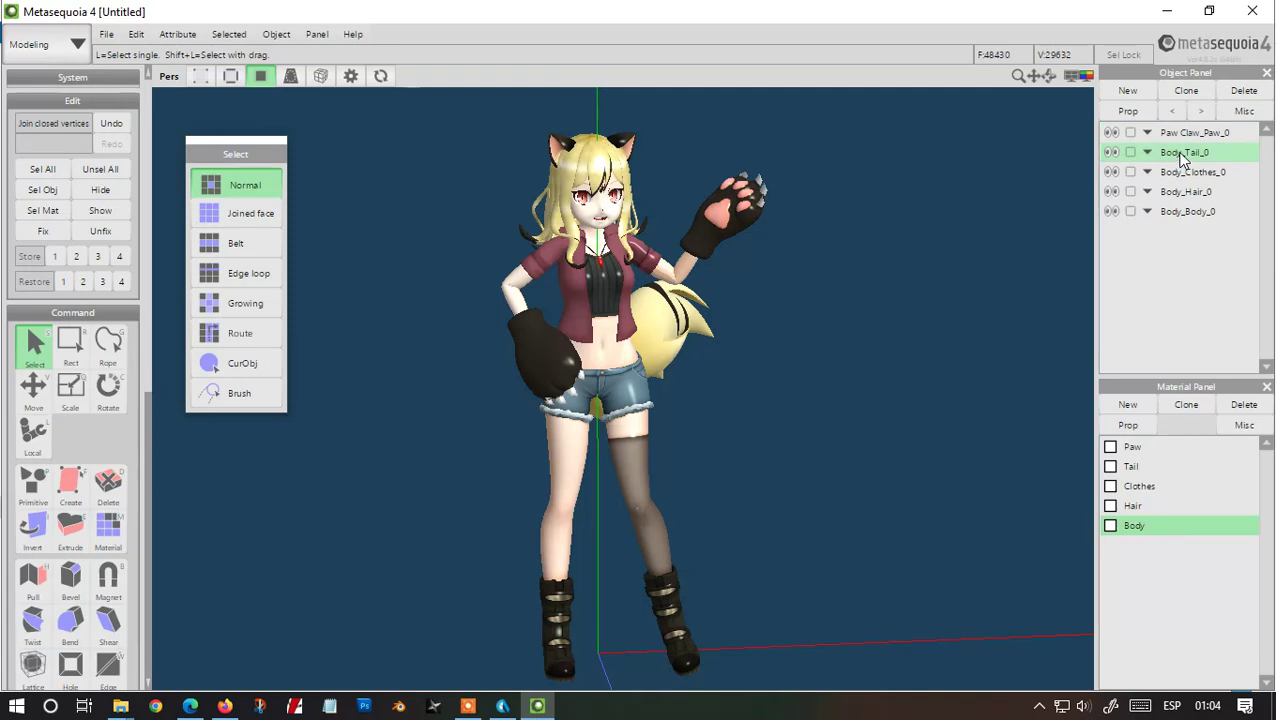
key(ctrl+j)
key(Return)
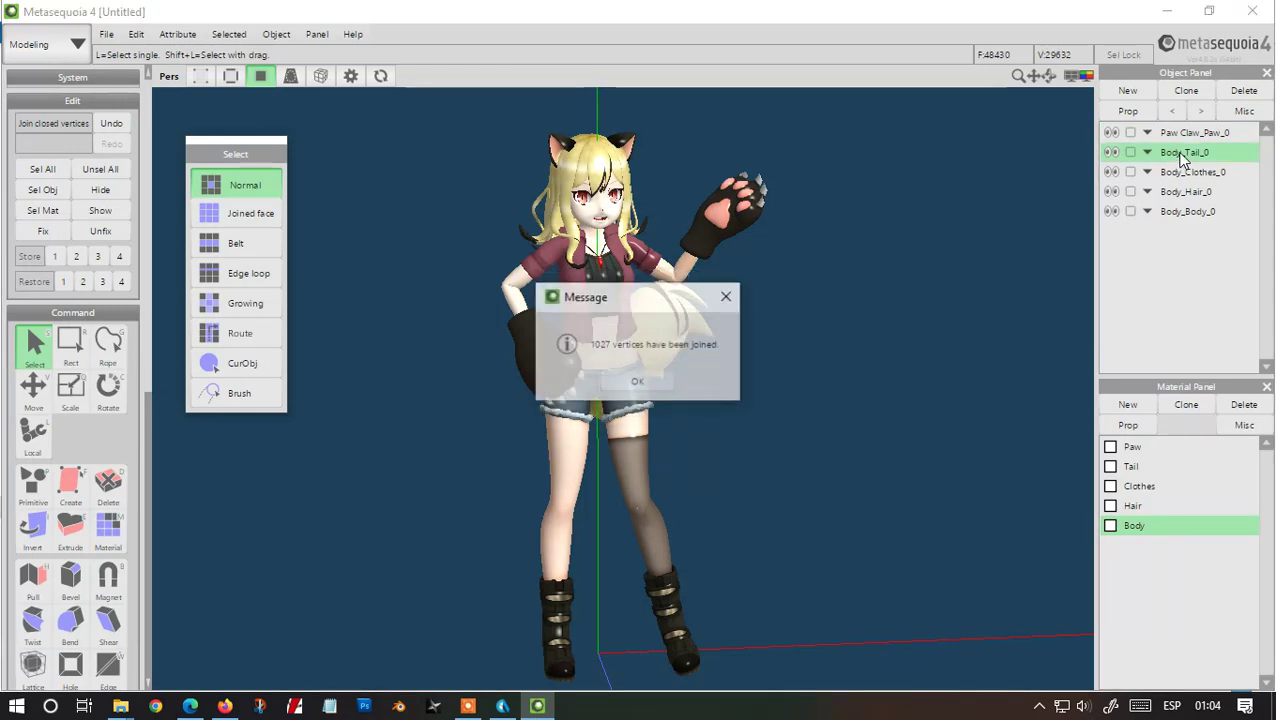
key(Return)
click(1188, 174)
key(ctrl+j)
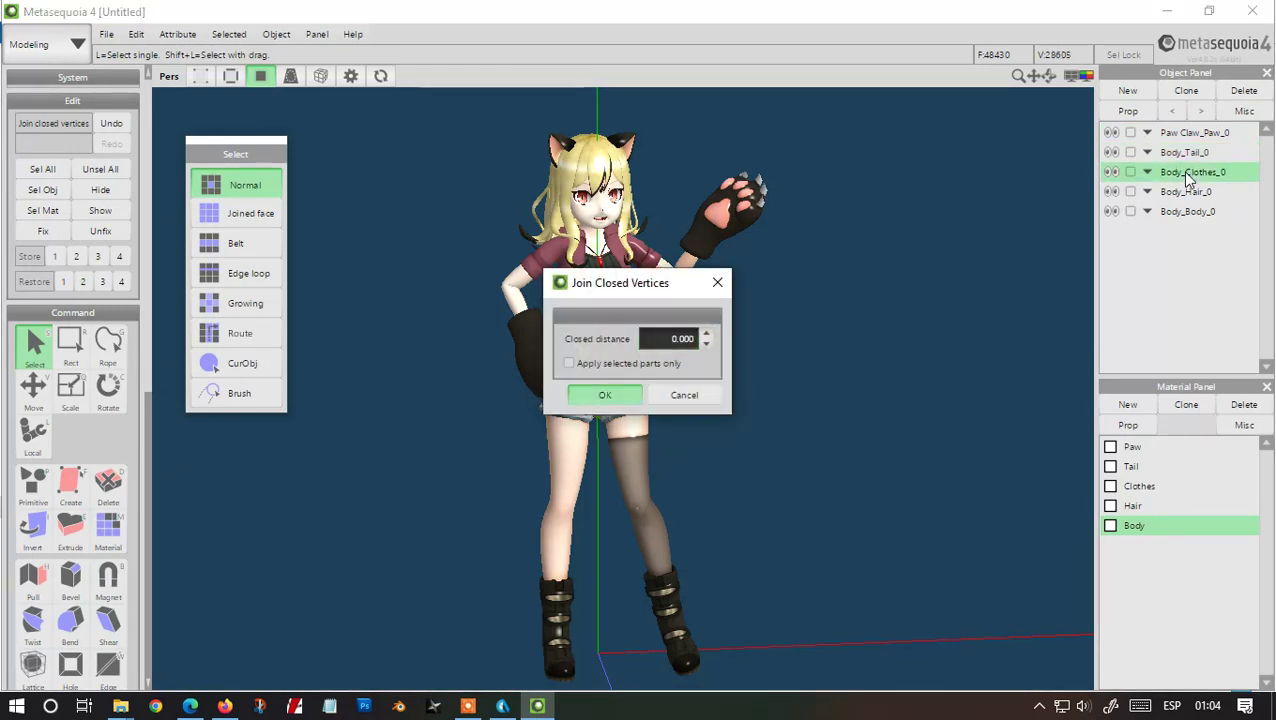
key(Return)
key(Return)
Join the closed vertices of Body_Hair_0 and of Body_Body_0 with a closed distance of 0.000
click(1187, 193)
key(ctrl+j)
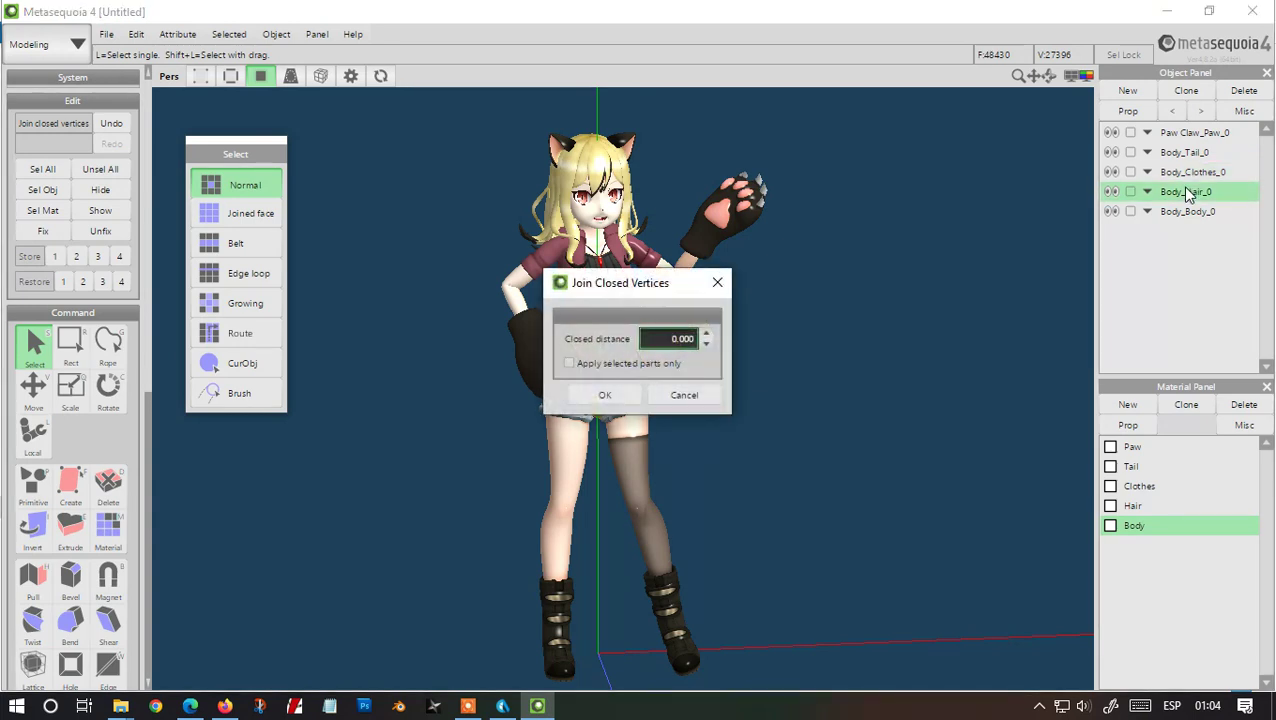
key(Return)
key(Return)
click(1185, 212)
key(ctrl+j)
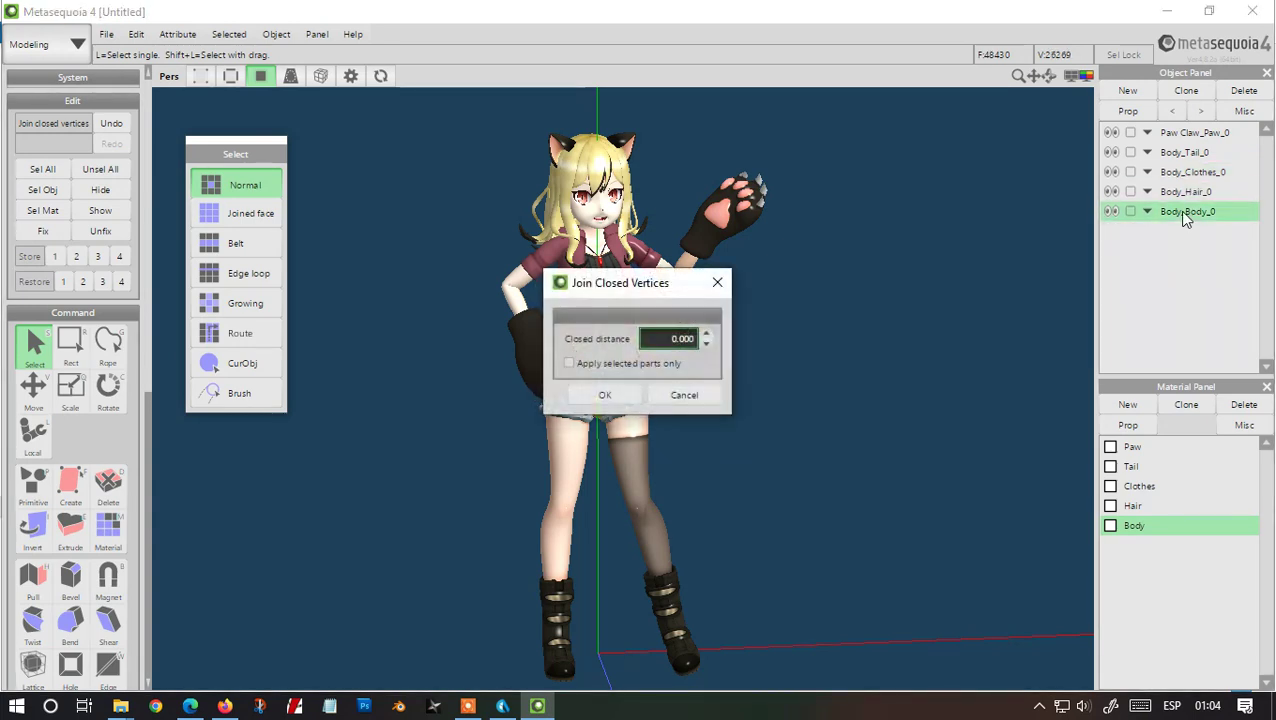
key(Return)
key(Return)
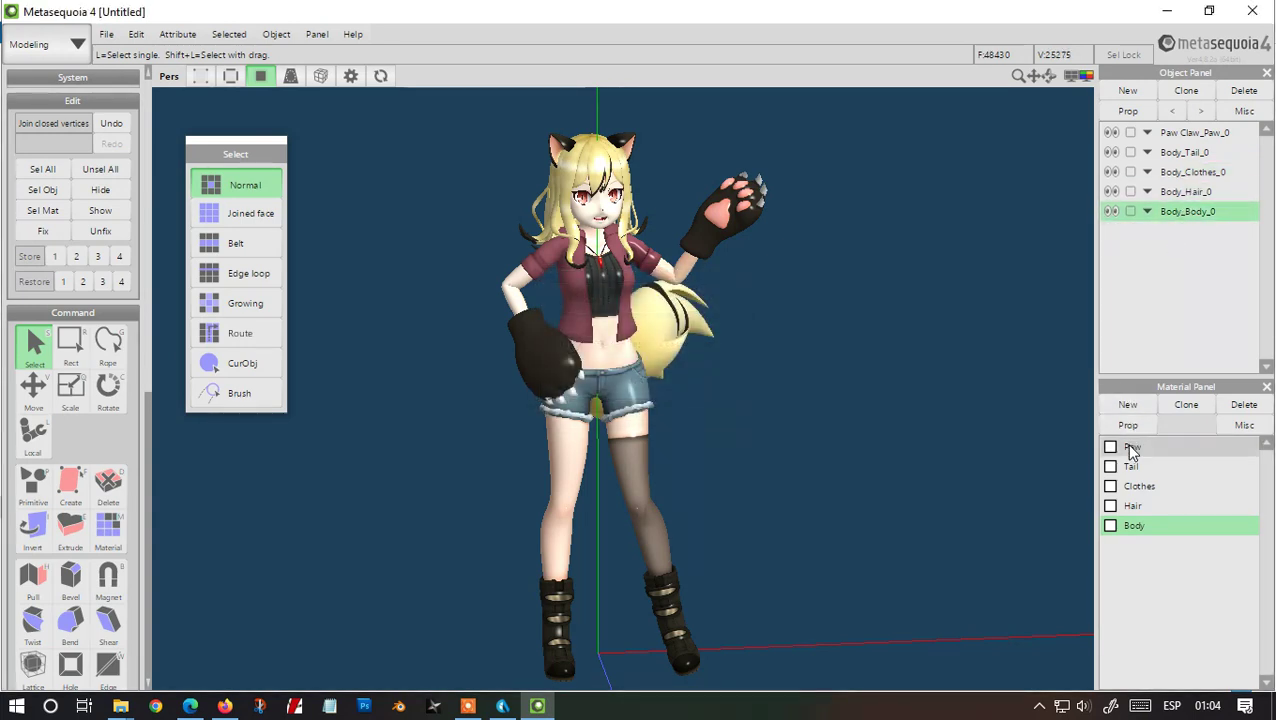
Shorten the Paw material's texture path to the relative path textures\Tex_0006.png
double_click(1130, 447)
click(877, 603)
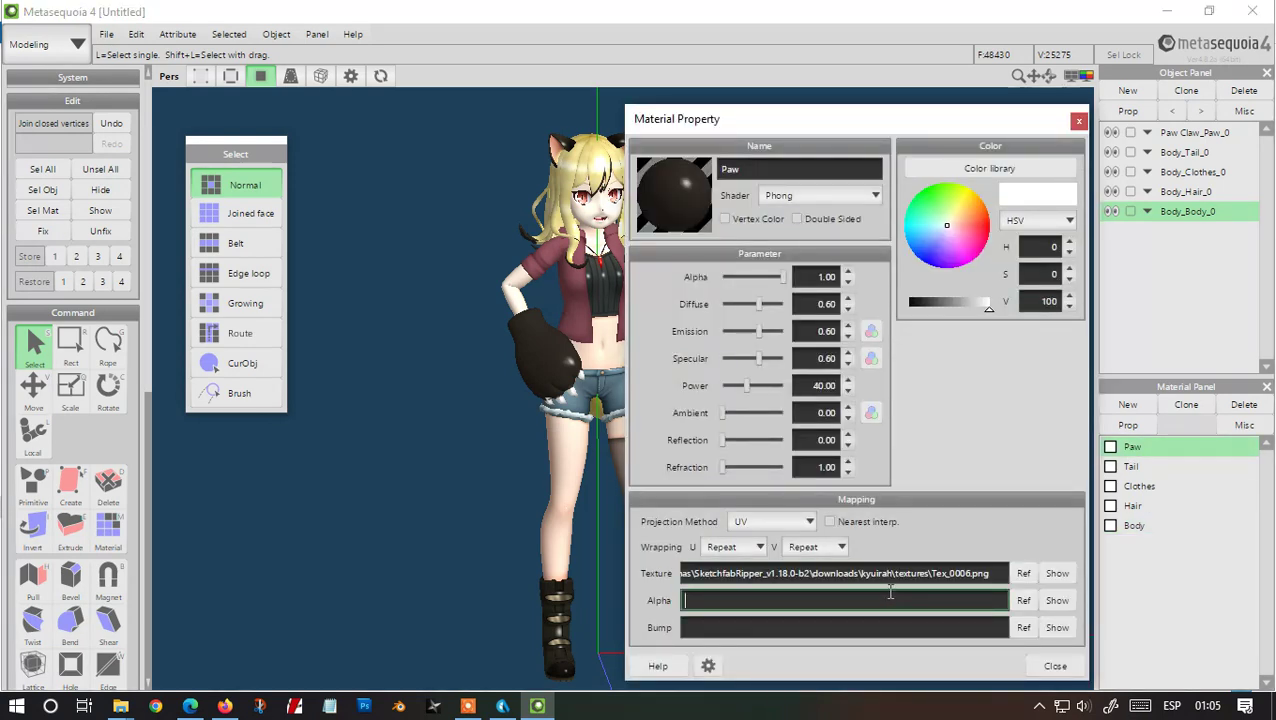
drag(896, 573, 607, 579)
key(BackSpace)
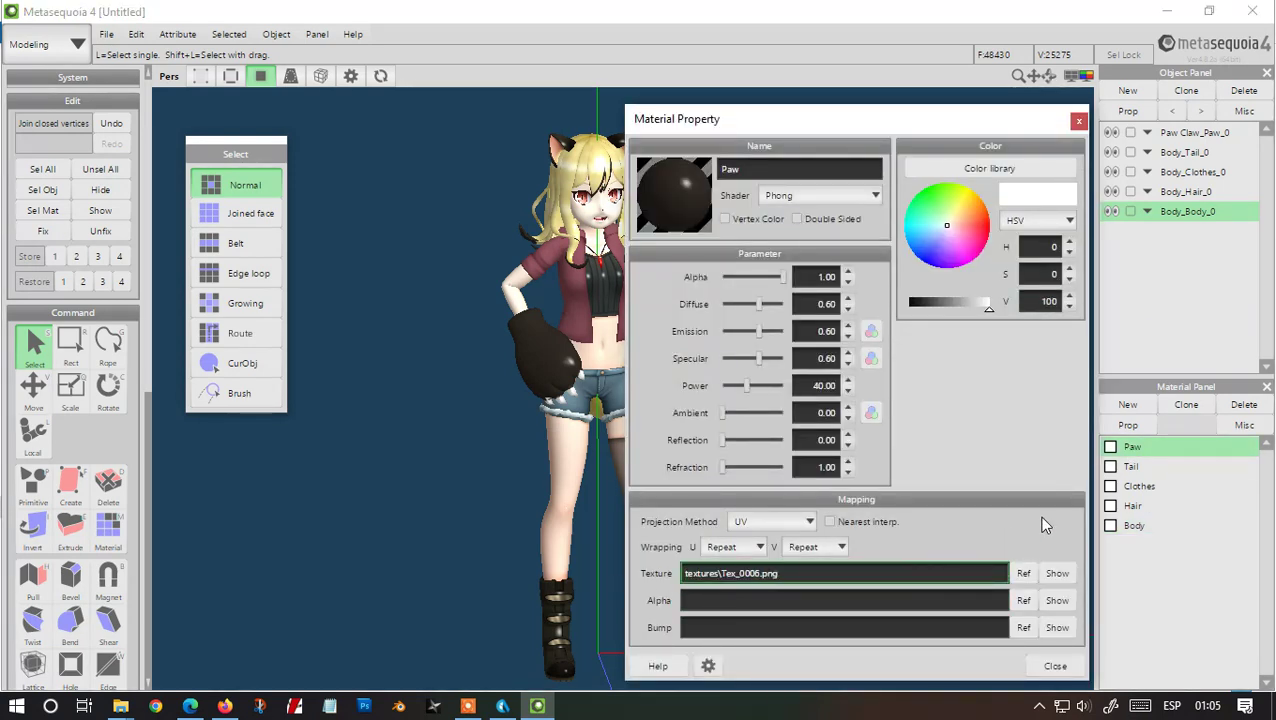
Shorten the Tail material's texture path to the relative path textures\Tex_0005.png
click(1130, 466)
double_click(940, 578)
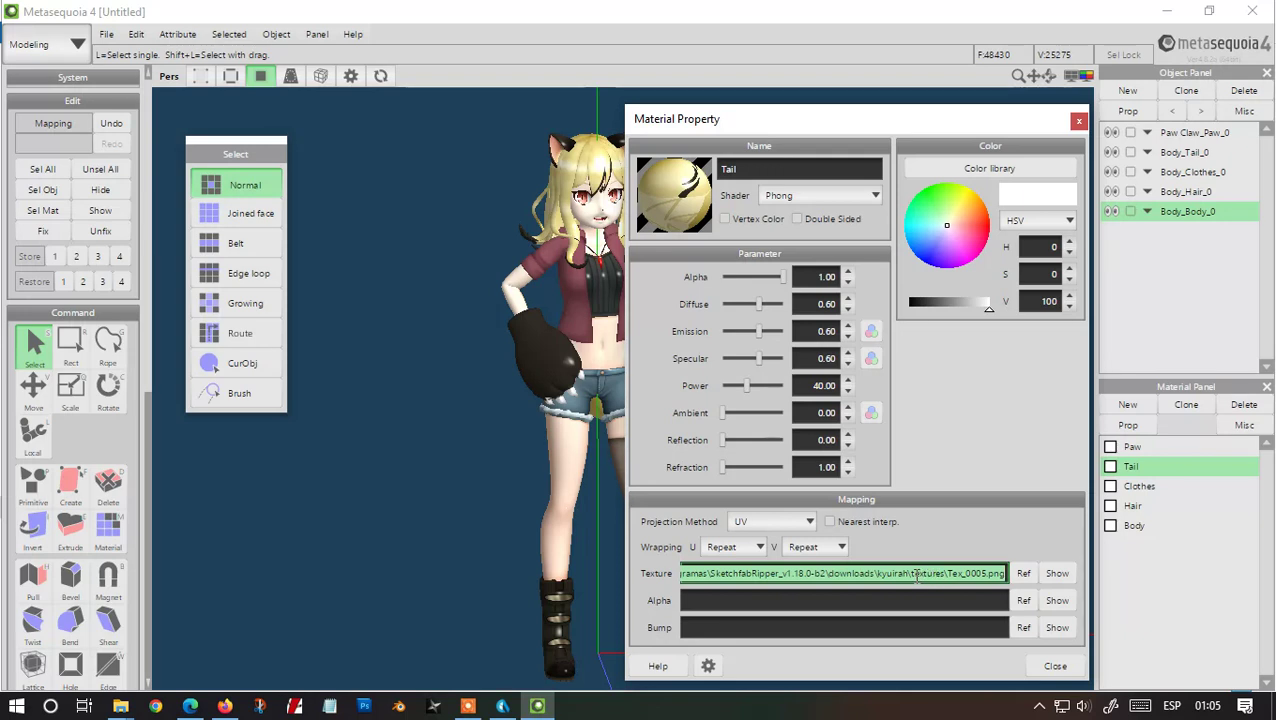
drag(914, 576, 621, 576)
key(BackSpace)
click(920, 603)
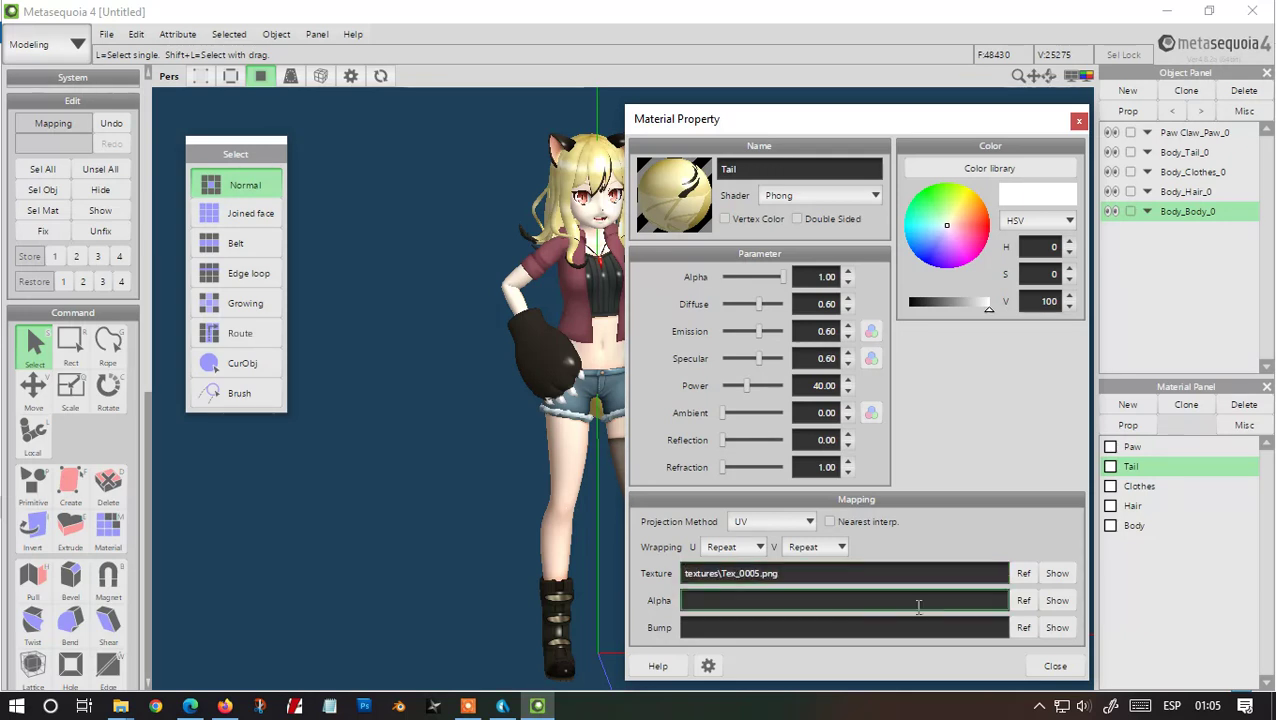
Shorten the texture paths of the Clothes and Hair materials to textures\Tex_0004.png and textures\Tex_0003.png
click(1139, 486)
drag(960, 582, 640, 575)
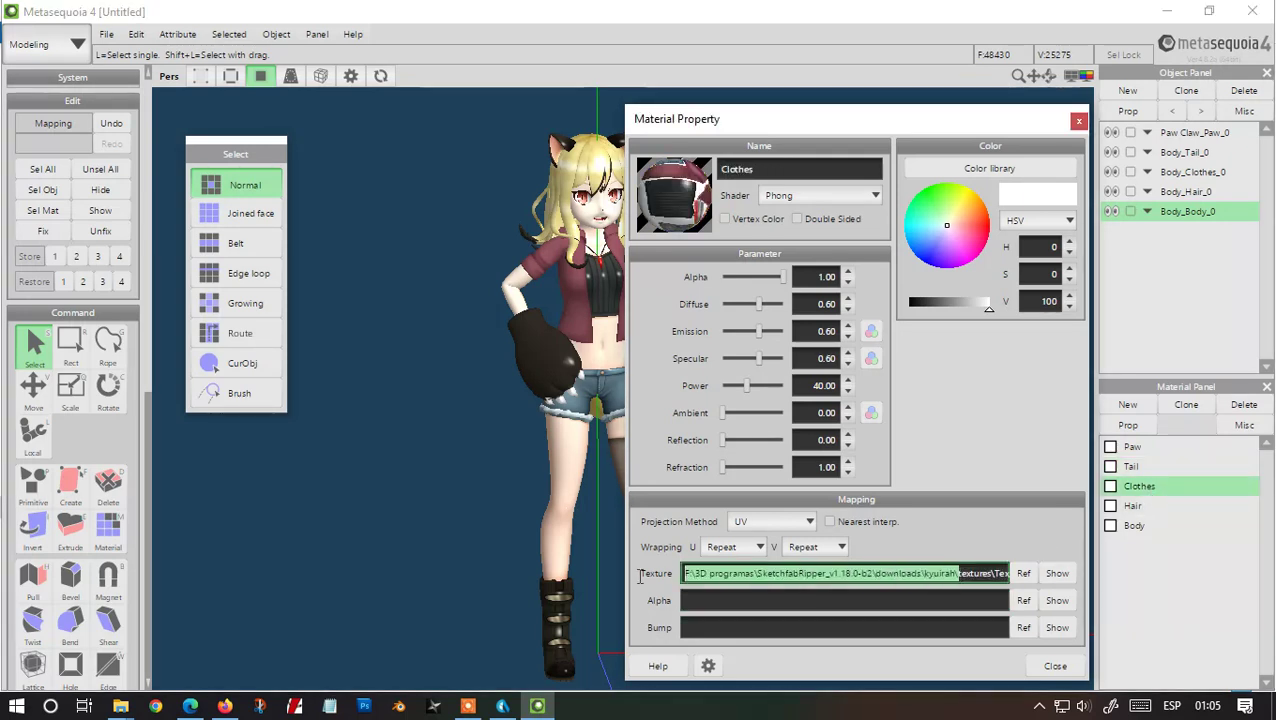
key(BackSpace)
click(1132, 506)
click(920, 585)
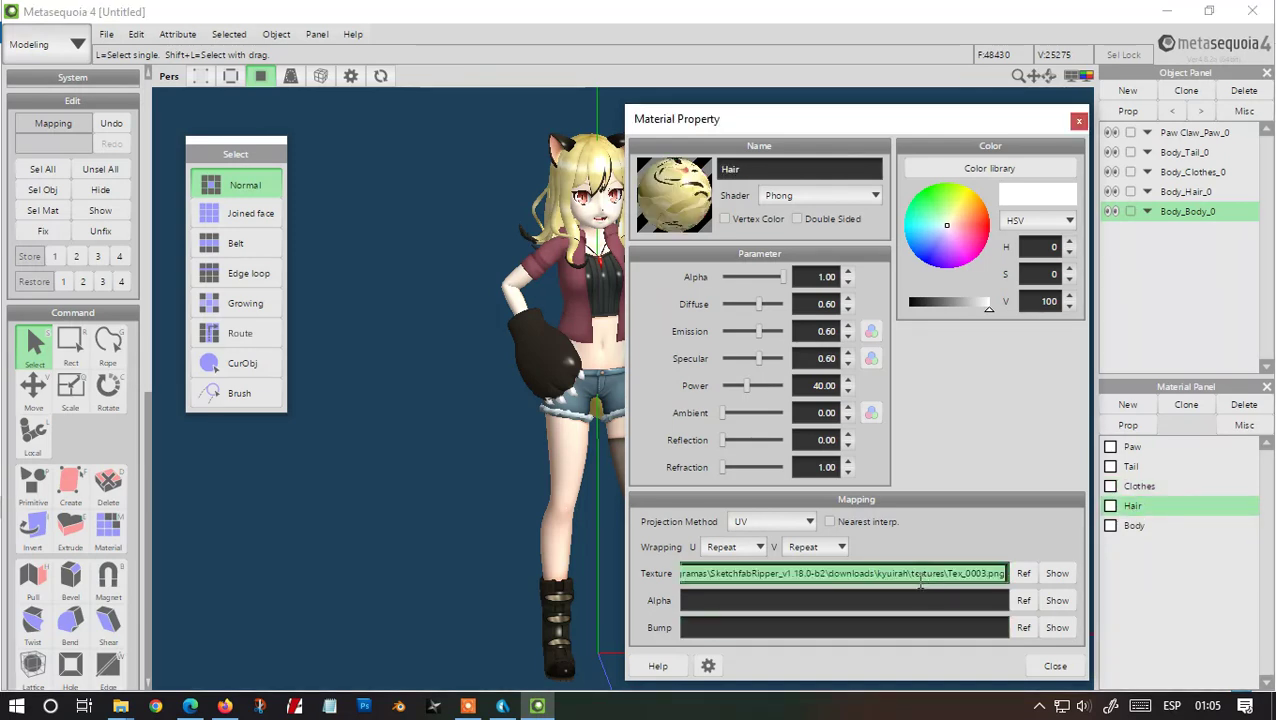
drag(920, 585, 583, 586)
key(BackSpace)
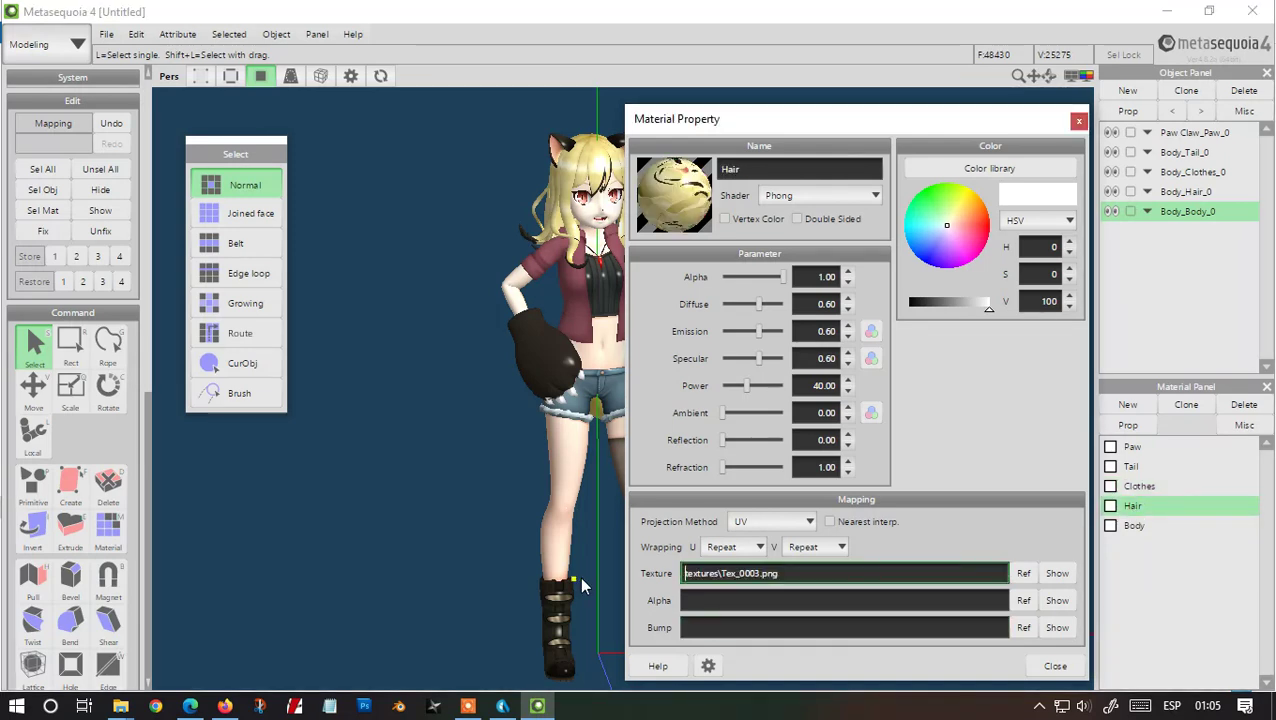
Shorten the Body material's texture path to textures\Tex_0001.png and close the material properties
click(1134, 526)
click(930, 582)
drag(918, 585, 580, 580)
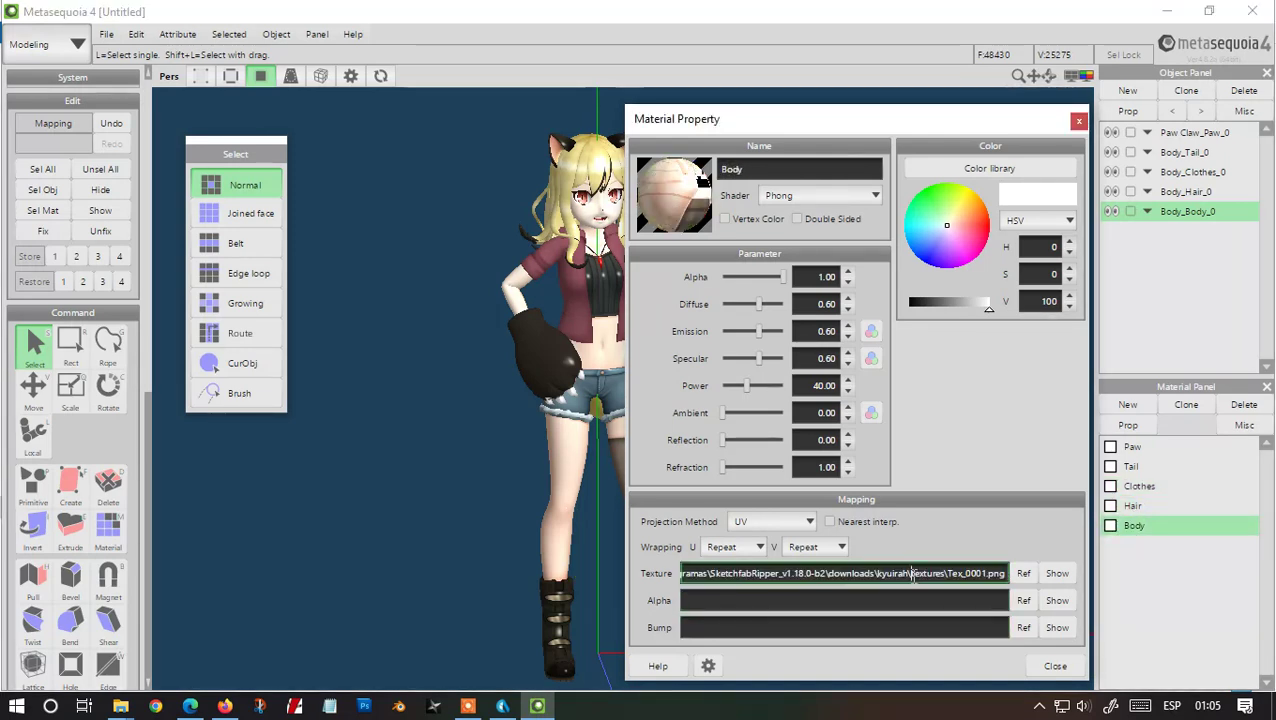
key(BackSpace)
click(1055, 666)
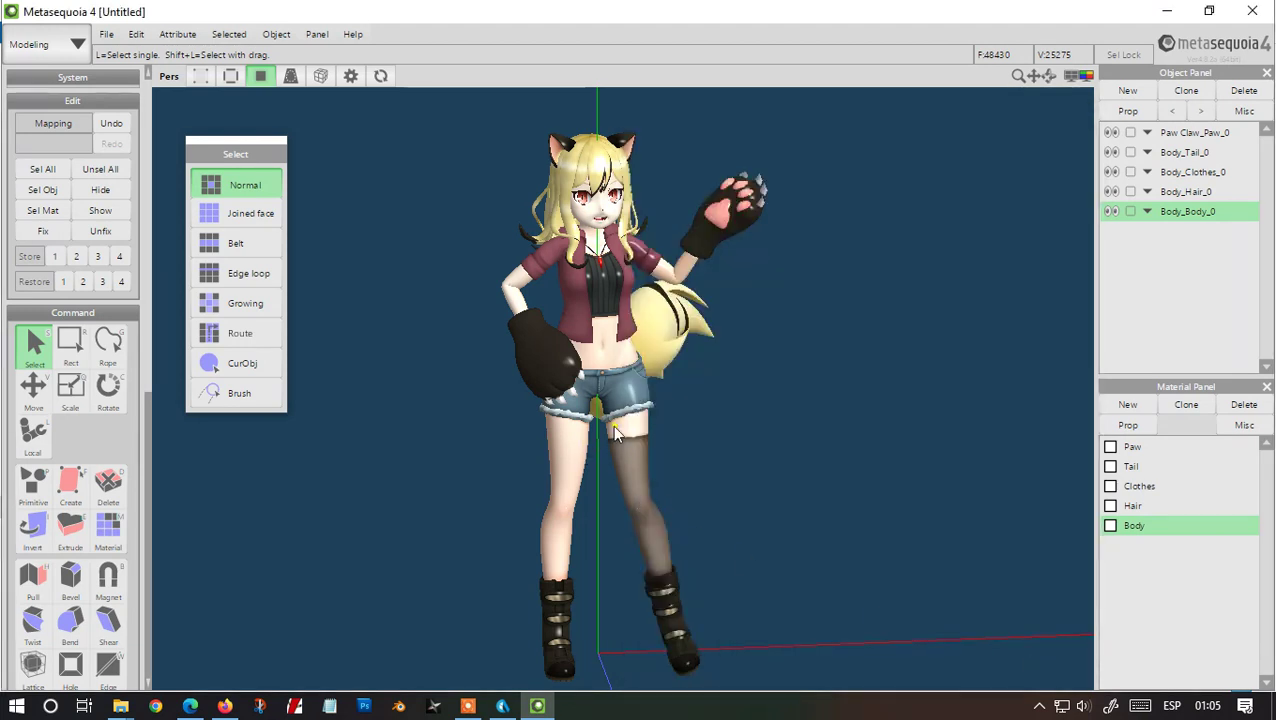
Save the model in the kyuirah folder as a Metasequoia object file named MQOZ
right_drag(612, 425, 594, 421)
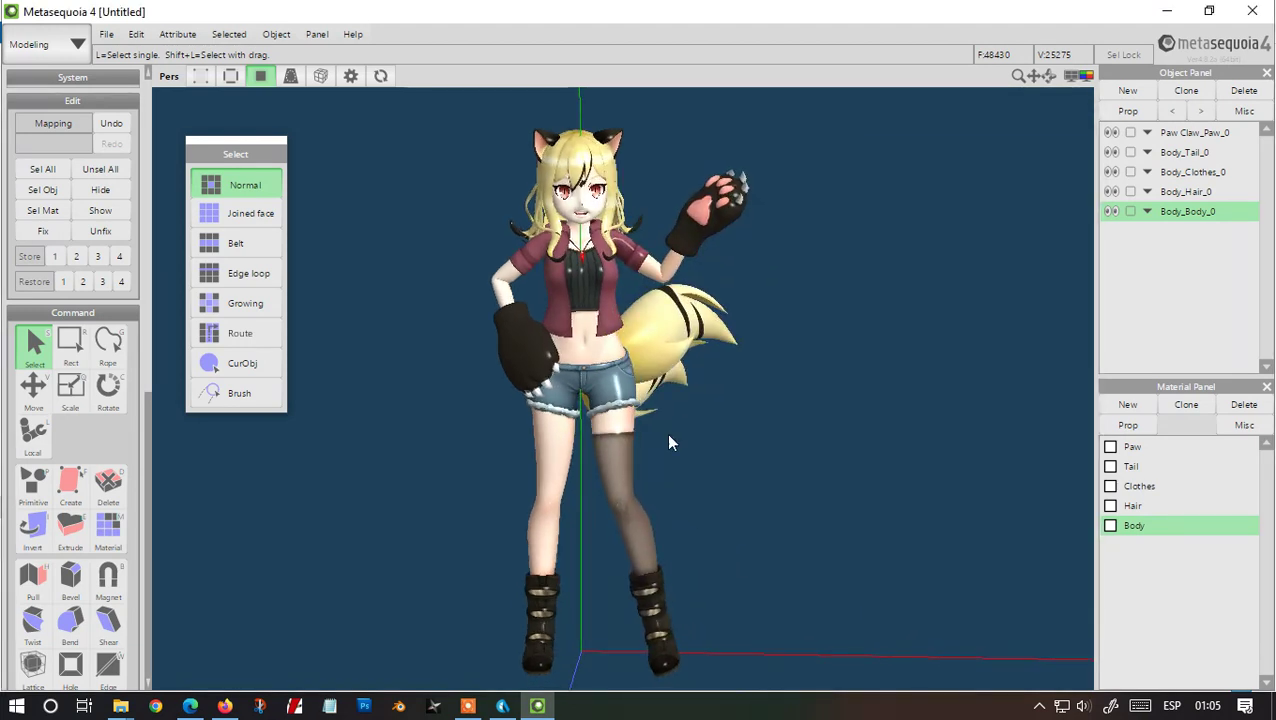
click(105, 38)
click(124, 134)
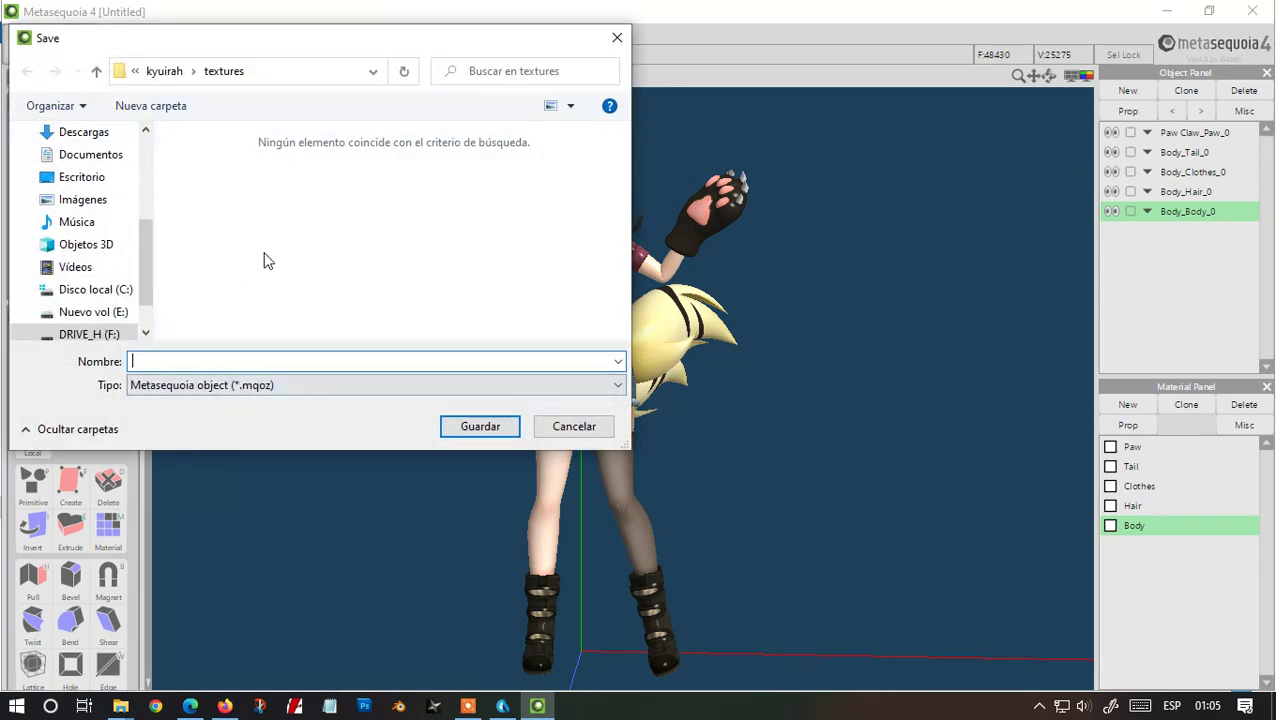
key(alt+Up)
click(228, 362)
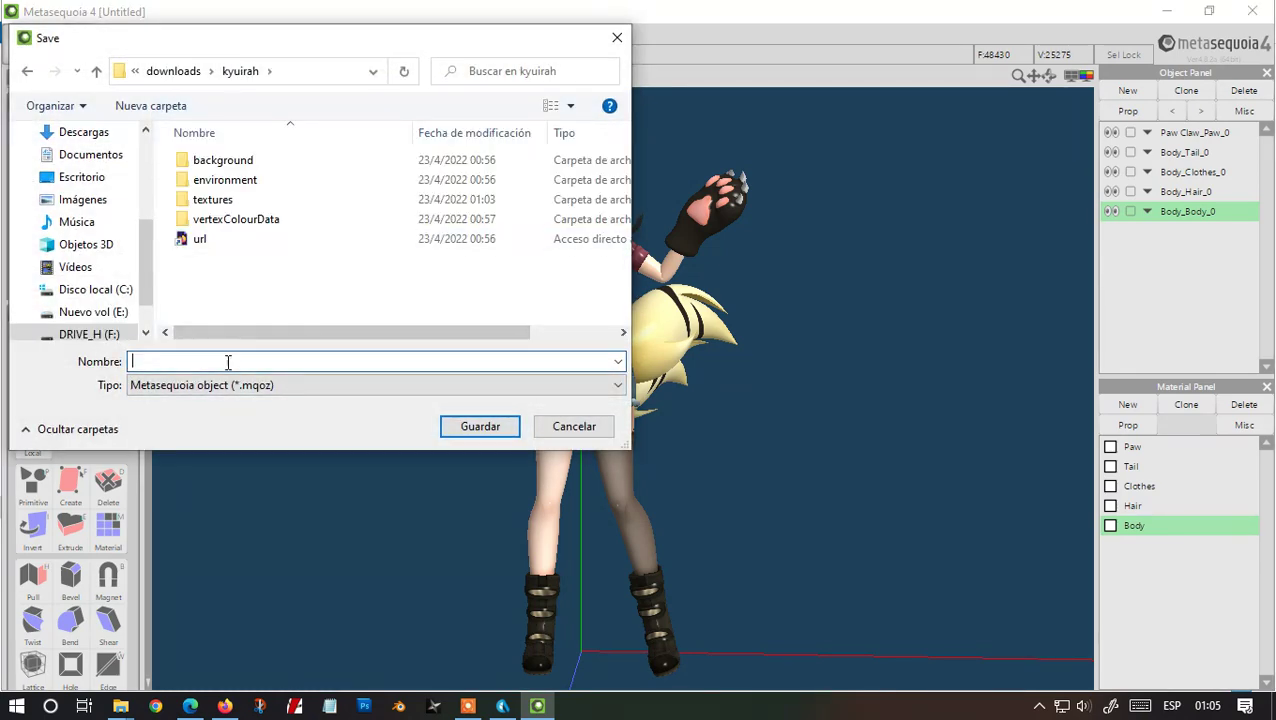
text(MQOZ)
click(476, 427)
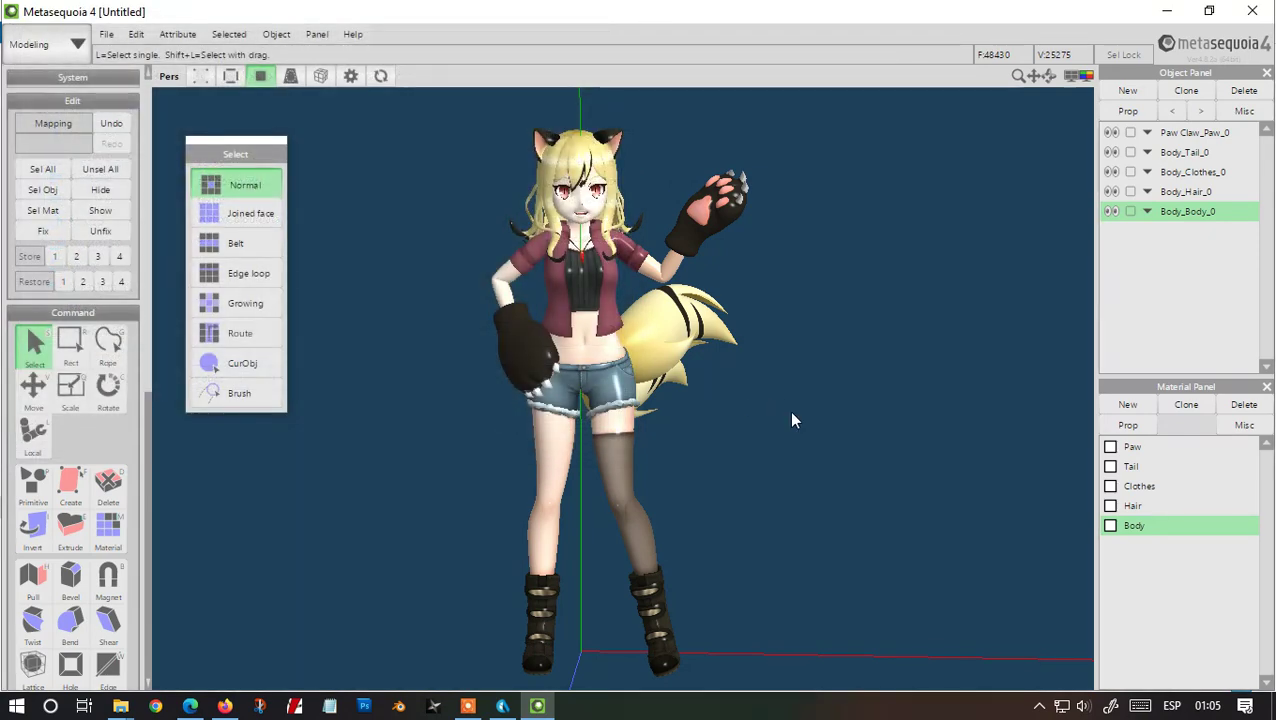